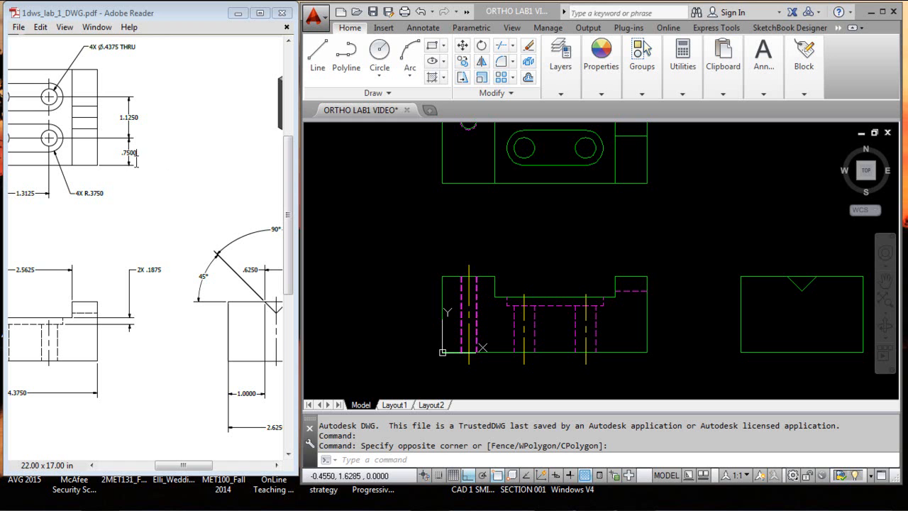
# Examine the slot location, slot radius and side-view horizontal dimension in the reference PDF drawing
pyautogui.doubleClick(135, 152)
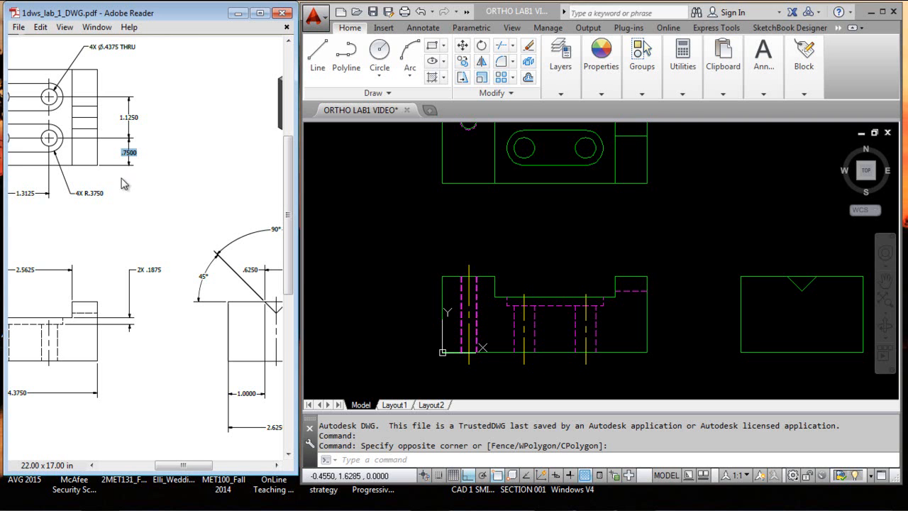
pyautogui.doubleClick(97, 192)
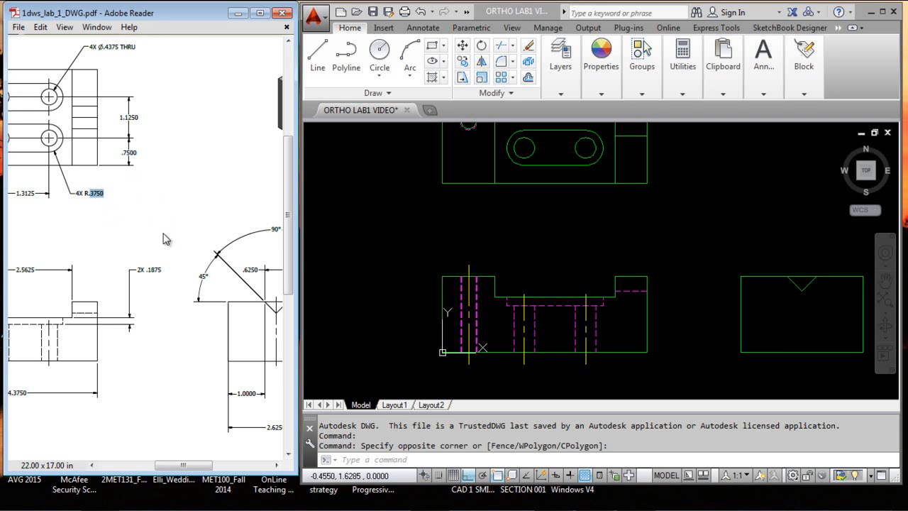
pyautogui.doubleClick(247, 392)
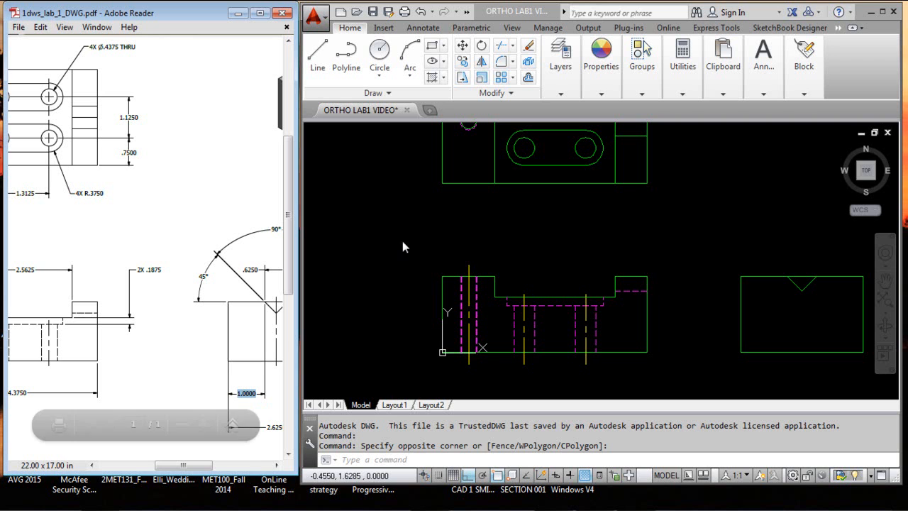
# Switch to the AutoCAD drawing and make DIMENSIONS the current layer
pyautogui.click(415, 208)
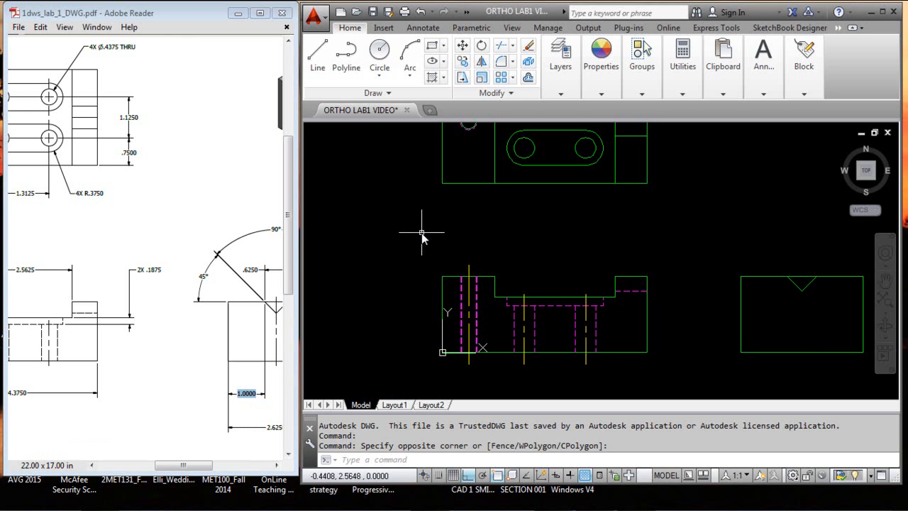
pyautogui.click(559, 93)
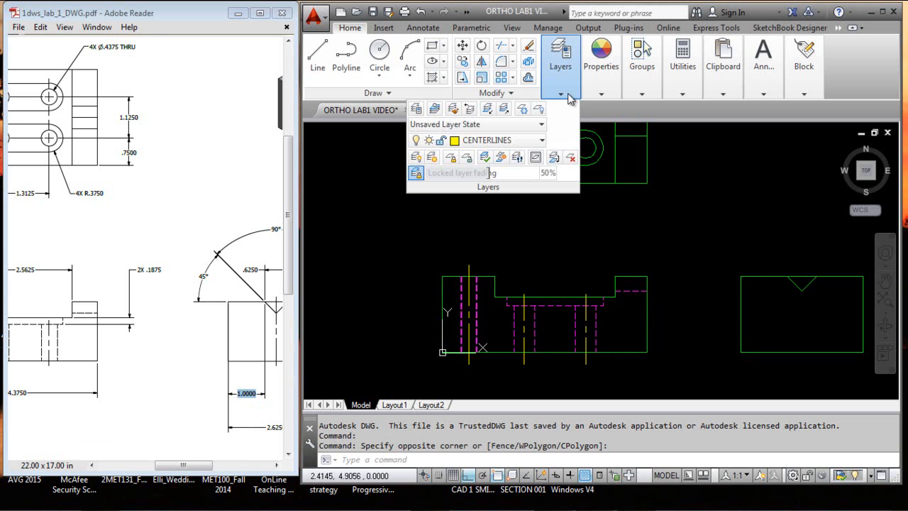
pyautogui.click(526, 139)
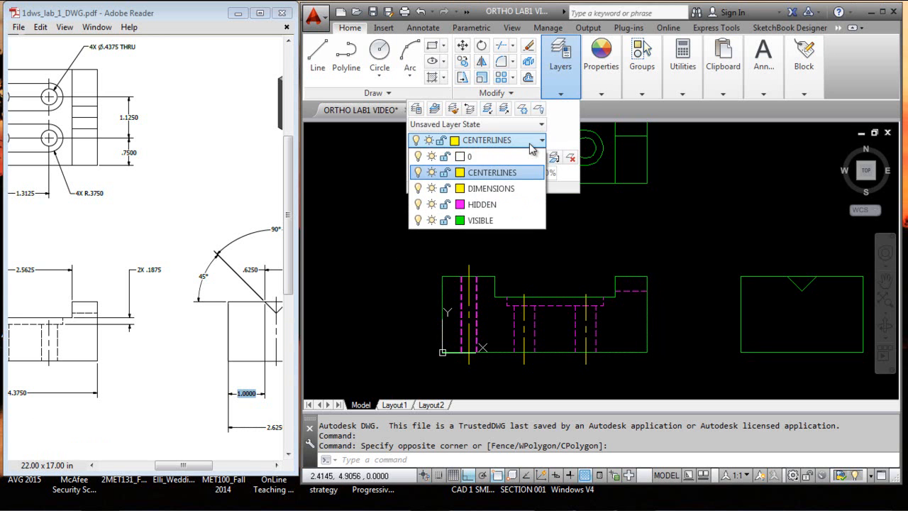
pyautogui.click(520, 189)
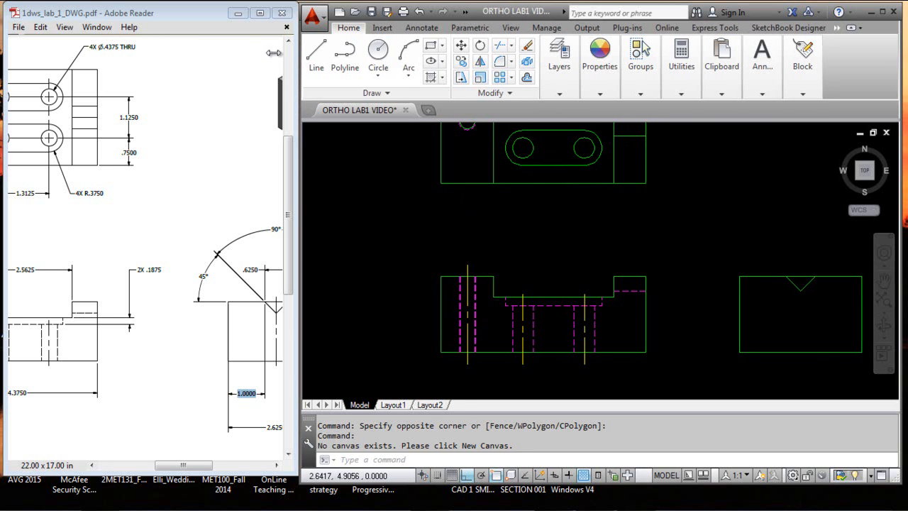
pyautogui.moveTo(303, 55); pyautogui.dragTo(260, 58)
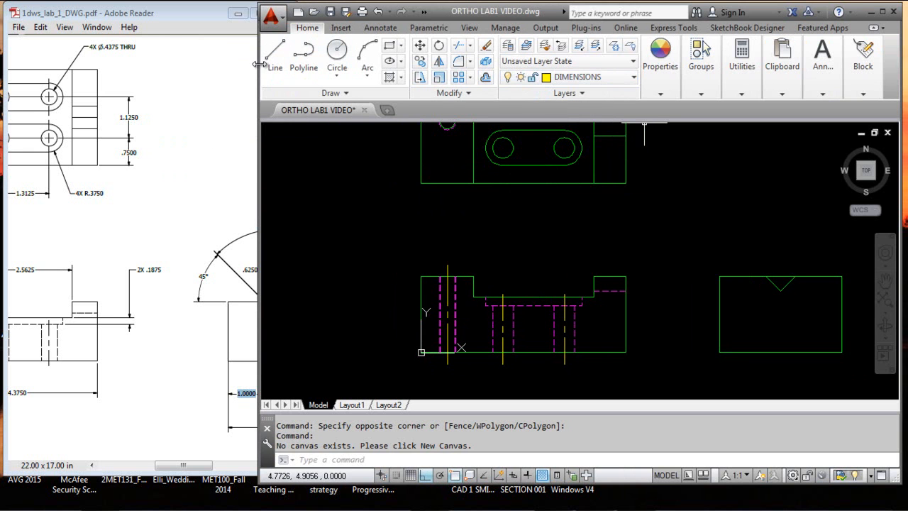
pyautogui.moveTo(259, 65); pyautogui.dragTo(302, 65)
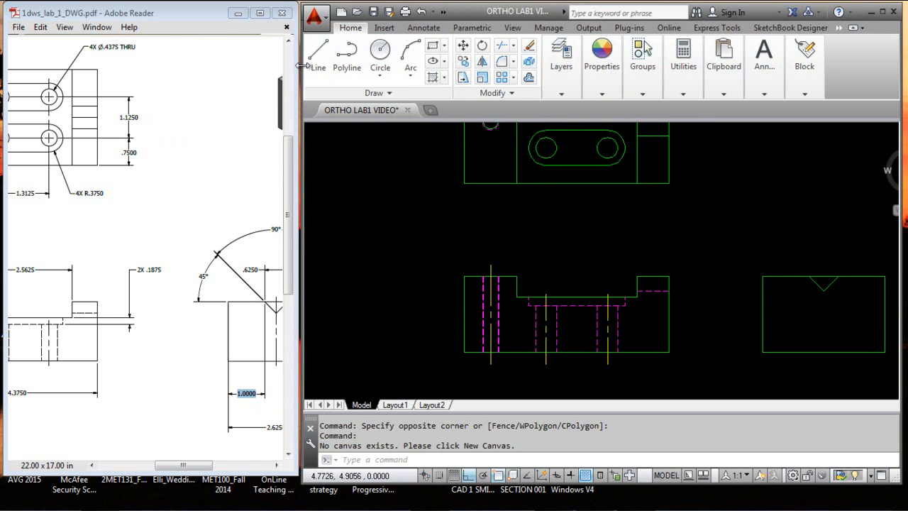
# Open the Dimension Style Manager and place it clear of the orthographic views
pyautogui.click(424, 28)
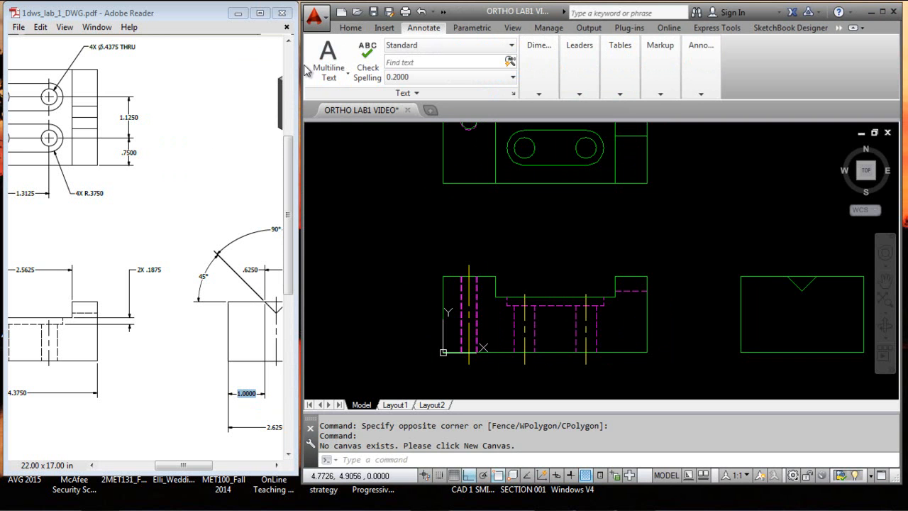
pyautogui.moveTo(302, 76); pyautogui.dragTo(266, 76)
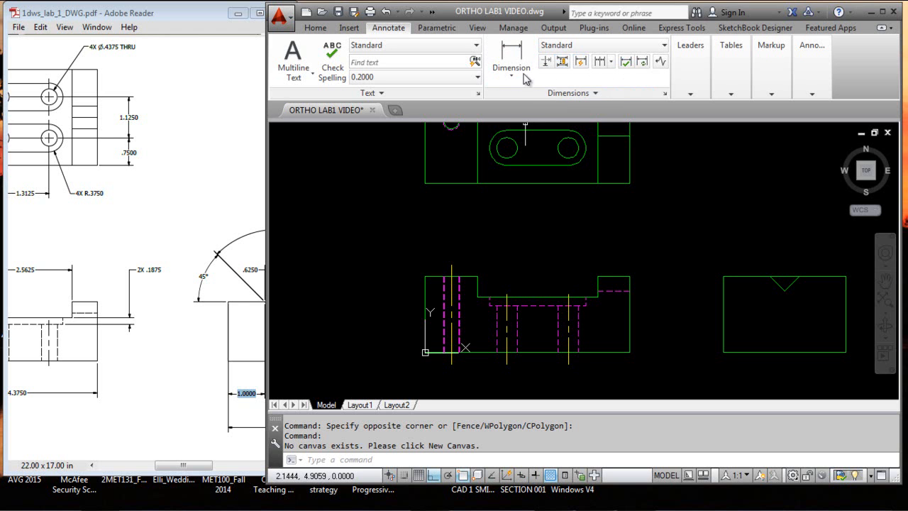
pyautogui.click(665, 95)
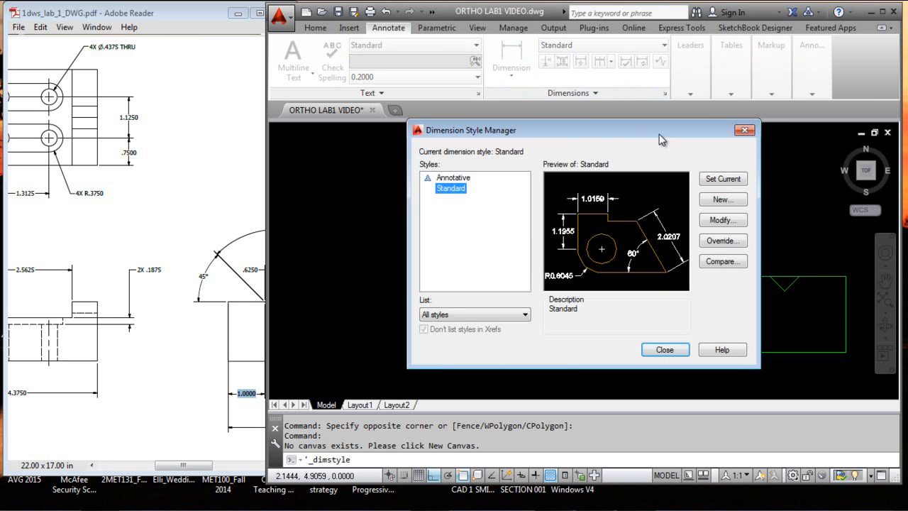
pyautogui.moveTo(648, 133); pyautogui.dragTo(622, 52)
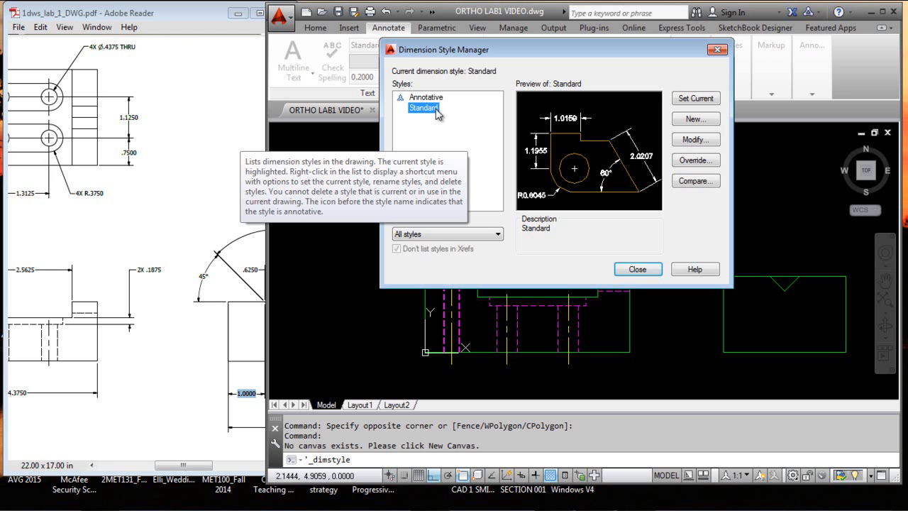
pyautogui.click(695, 140)
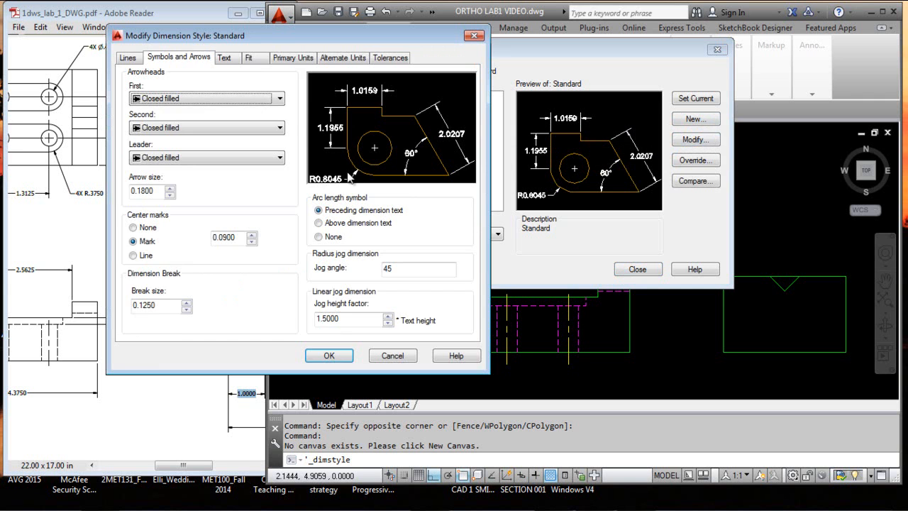
pyautogui.moveTo(356, 39); pyautogui.dragTo(437, 44)
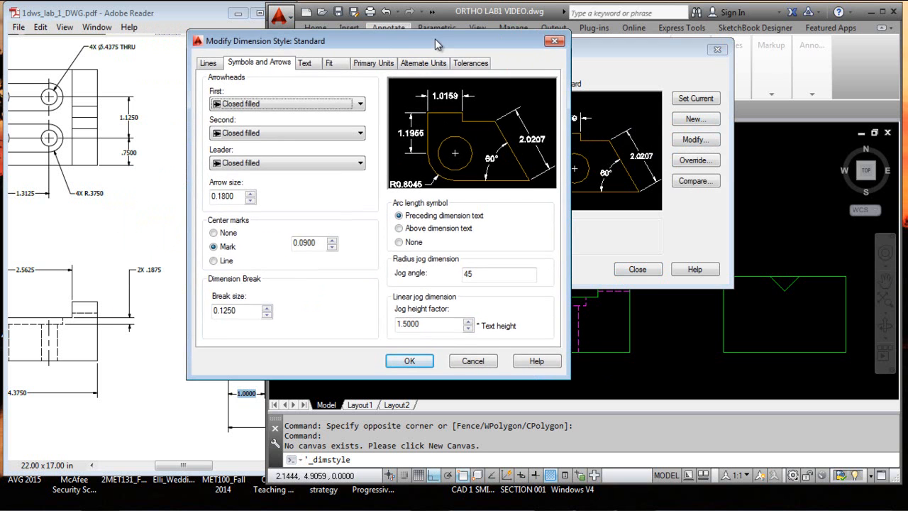
pyautogui.click(217, 64)
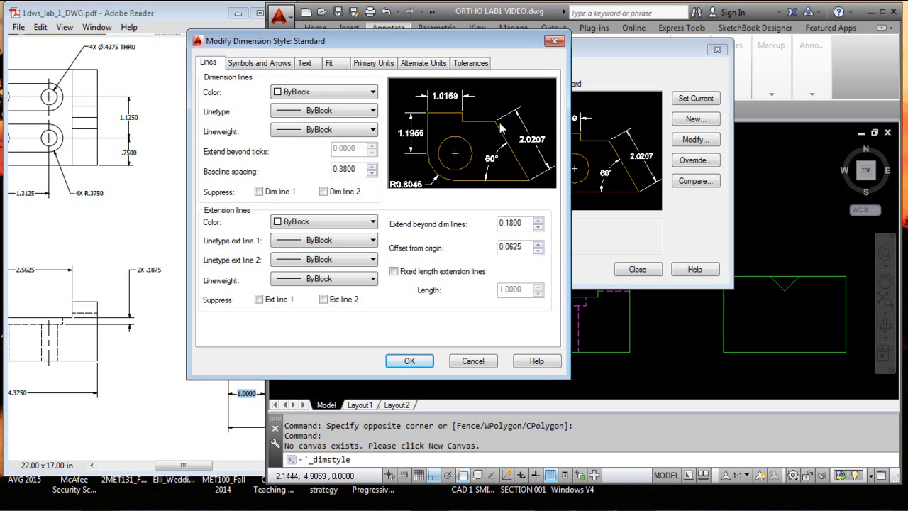
pyautogui.click(483, 362)
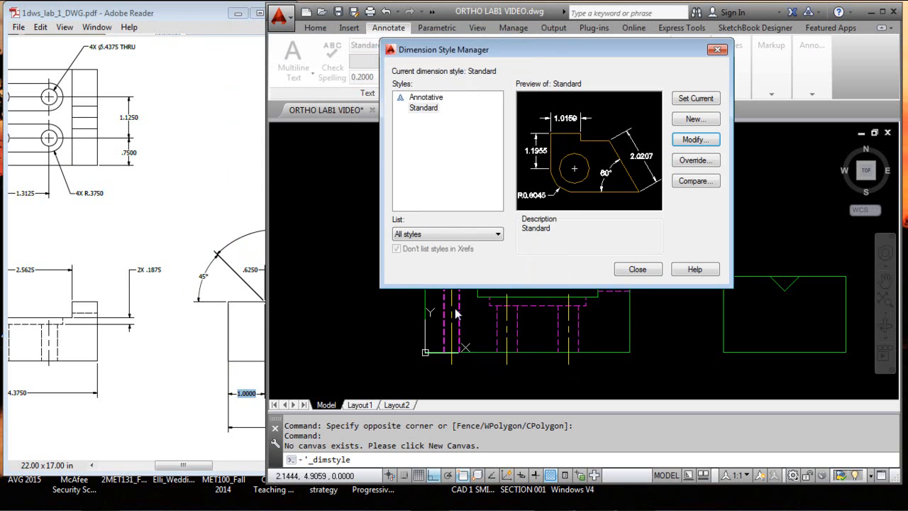
# Create a new annotative dimension style based on Standard, named with the author's first name followed by "dims", and continue to its settings
pyautogui.click(694, 120)
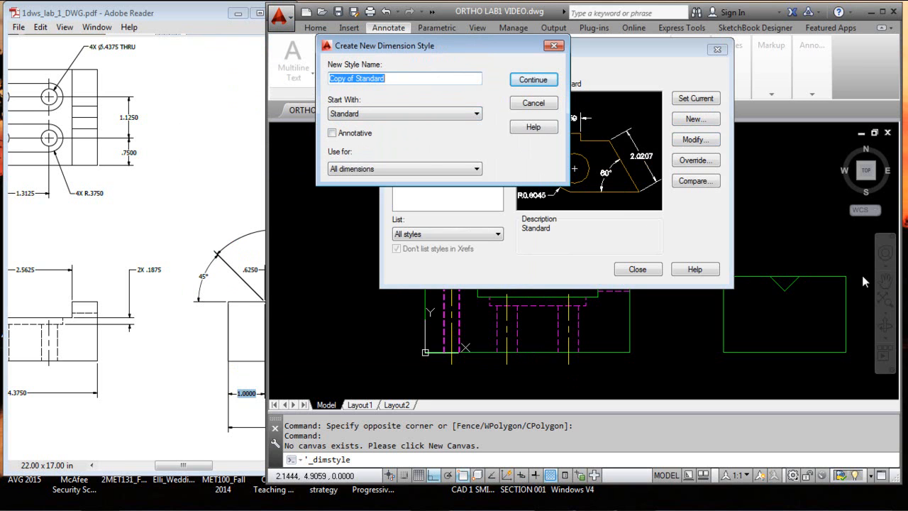
pyautogui.write('Daves dims')
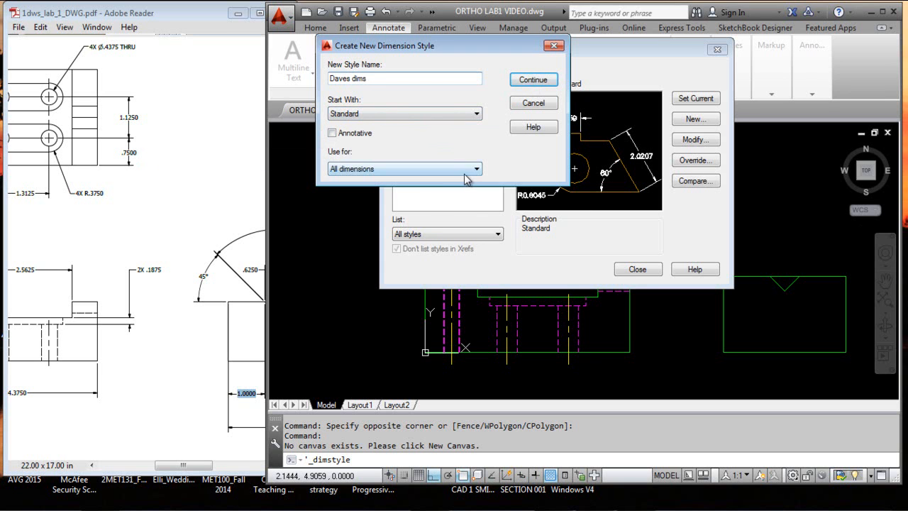
pyautogui.click(331, 132)
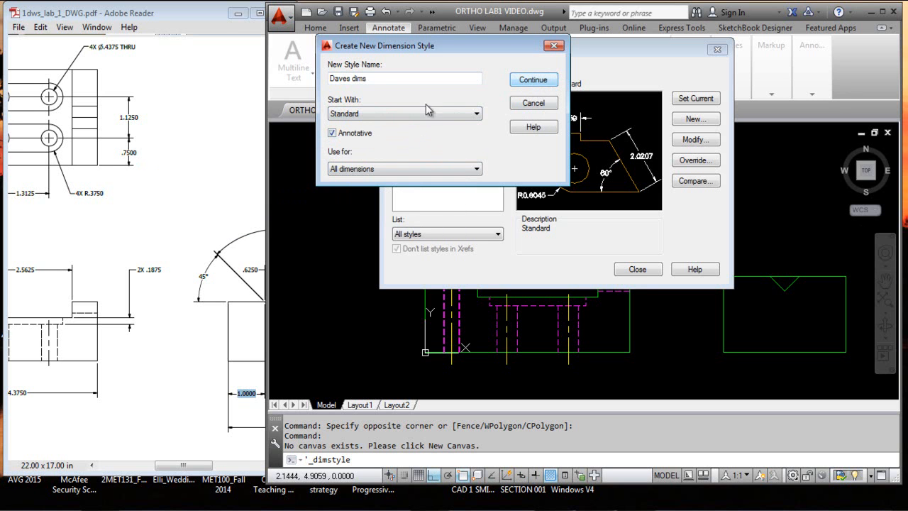
pyautogui.click(533, 79)
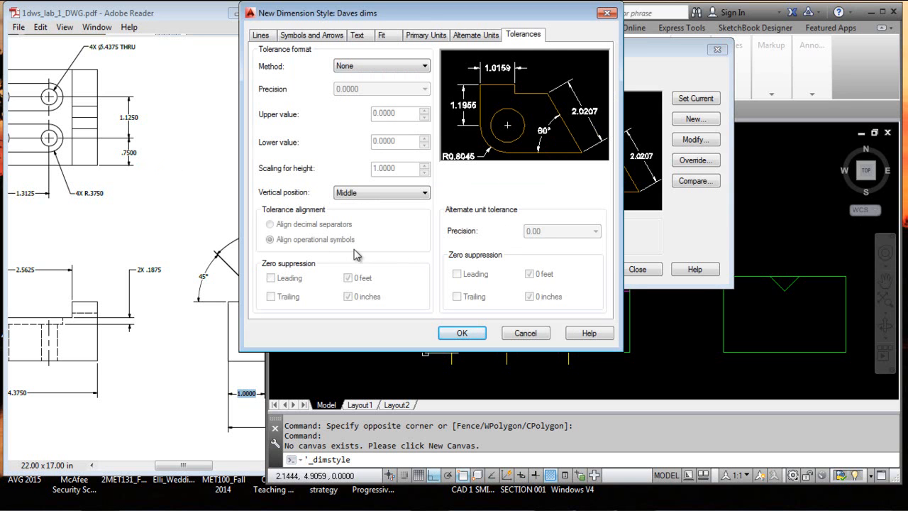
# Set the color, linetype and lineweight of the new style's dimension lines to ByLayer
pyautogui.click(260, 35)
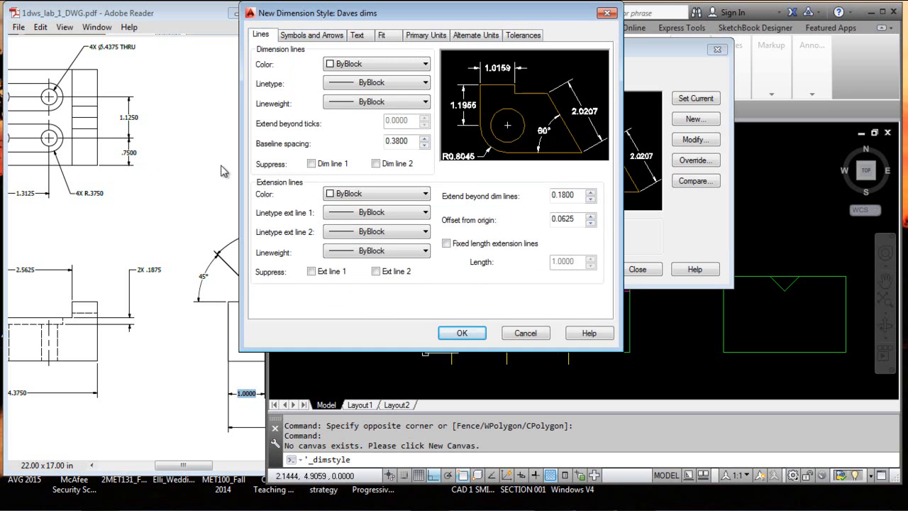
pyautogui.click(427, 64)
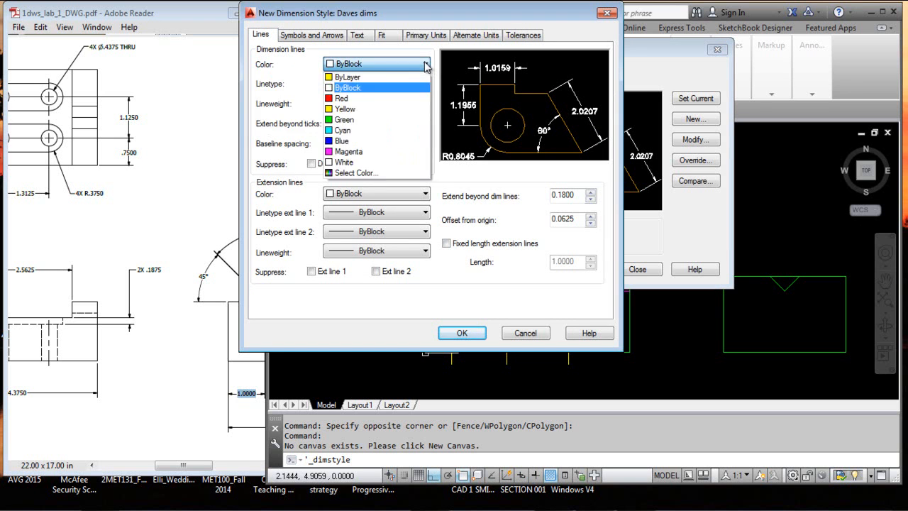
pyautogui.click(376, 78)
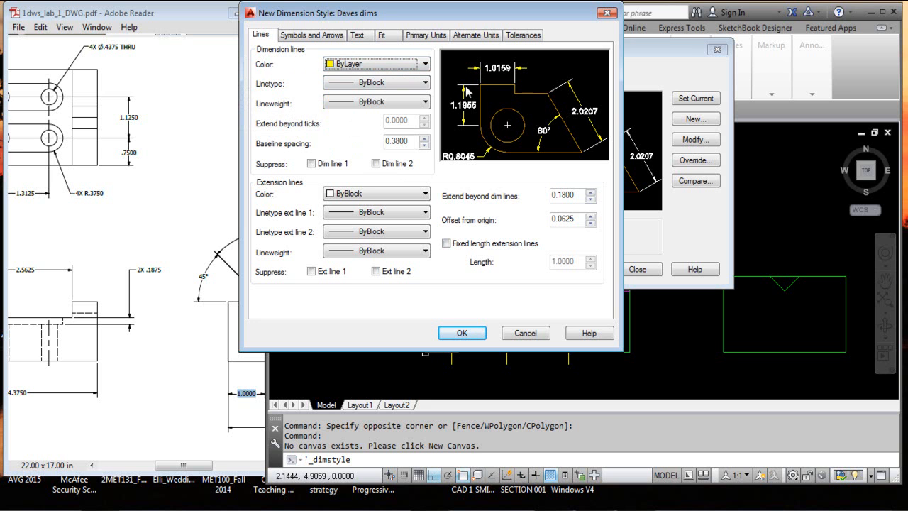
pyautogui.click(425, 64)
pyautogui.click(397, 84)
pyautogui.click(425, 64)
pyautogui.click(389, 83)
pyautogui.click(425, 83)
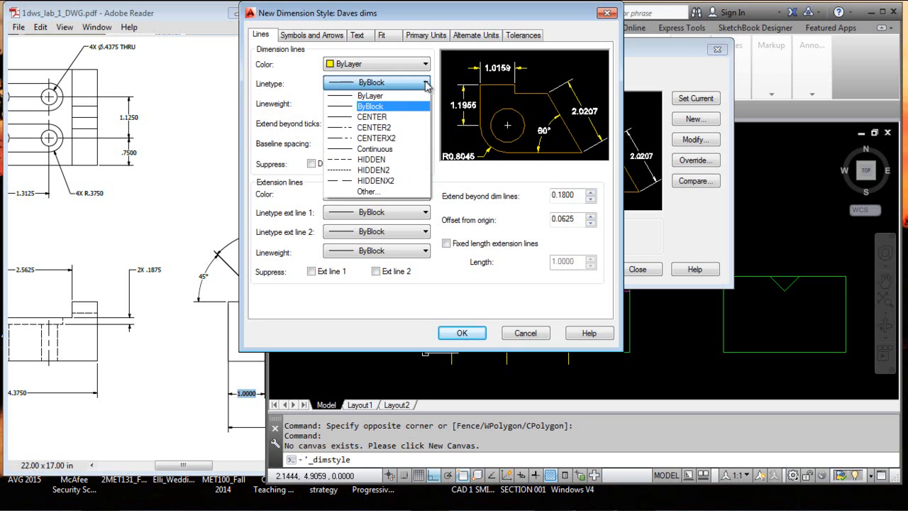
pyautogui.click(406, 96)
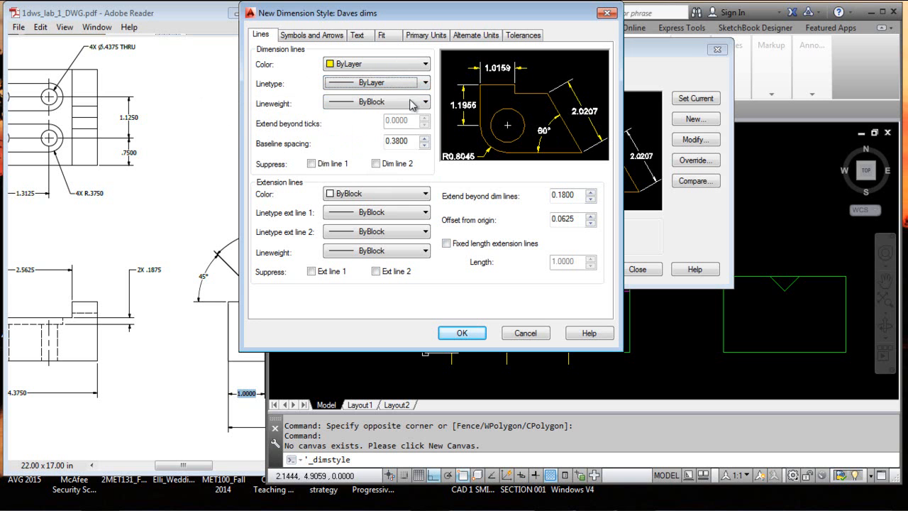
pyautogui.click(420, 102)
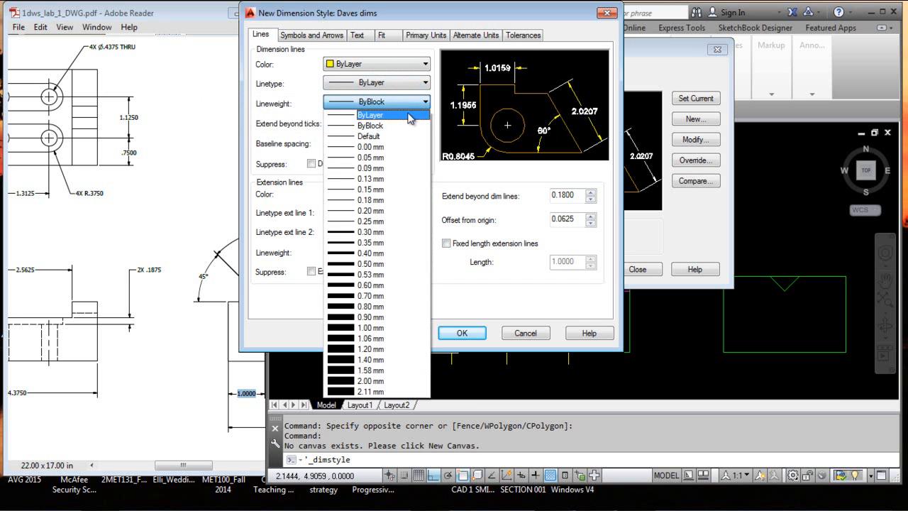
pyautogui.click(409, 114)
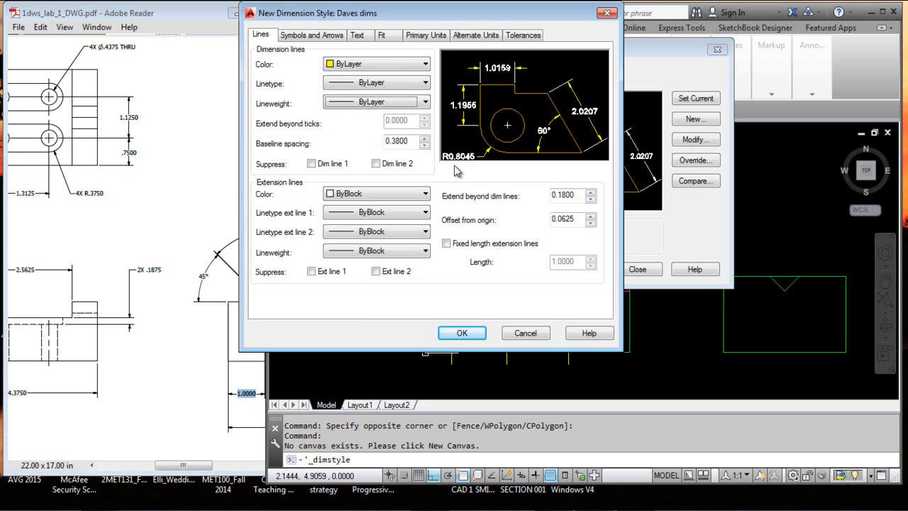
# Try suppressing dimension line 1 and dimension line 2 in the style preview, and turn both suppressions off again
pyautogui.click(312, 164)
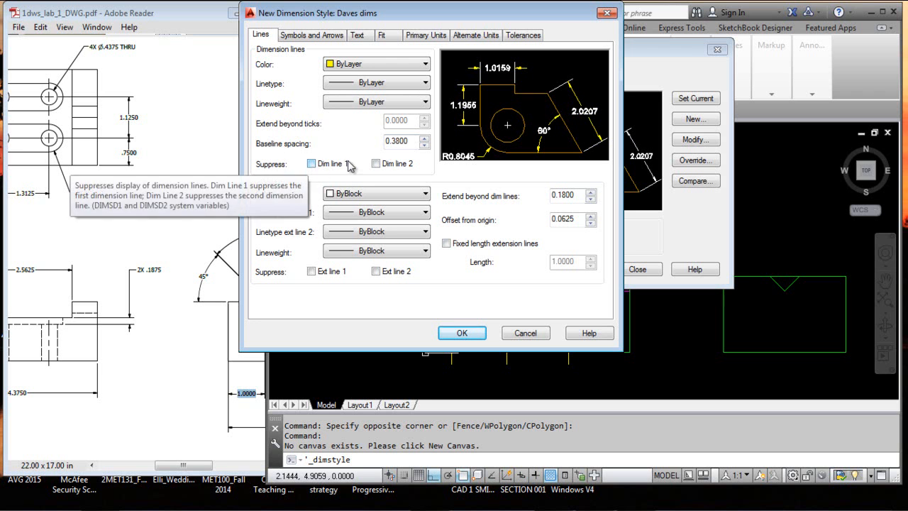
pyautogui.click(379, 164)
pyautogui.click(377, 164)
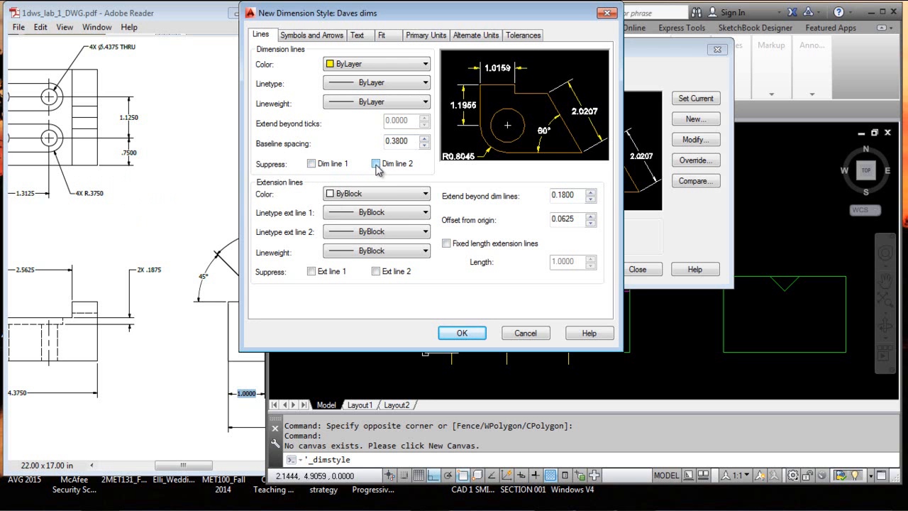
pyautogui.click(312, 164)
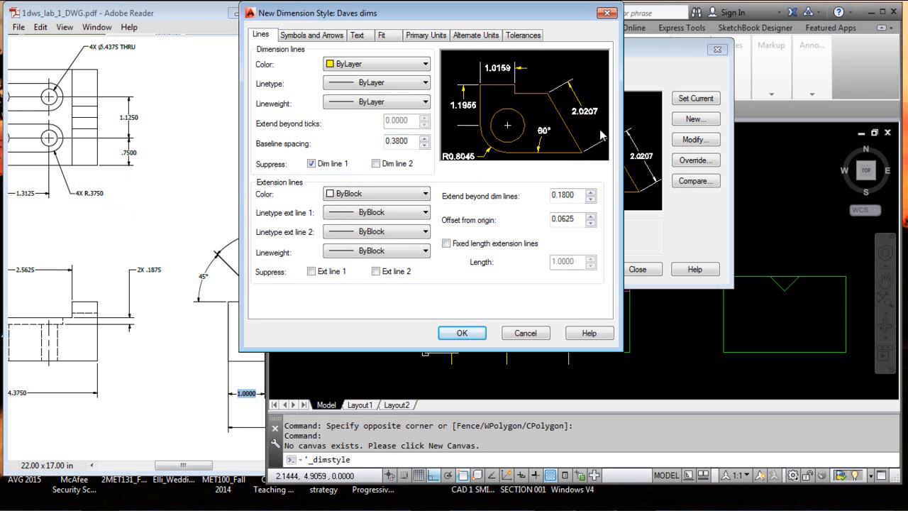
pyautogui.click(312, 164)
pyautogui.click(376, 163)
pyautogui.click(312, 164)
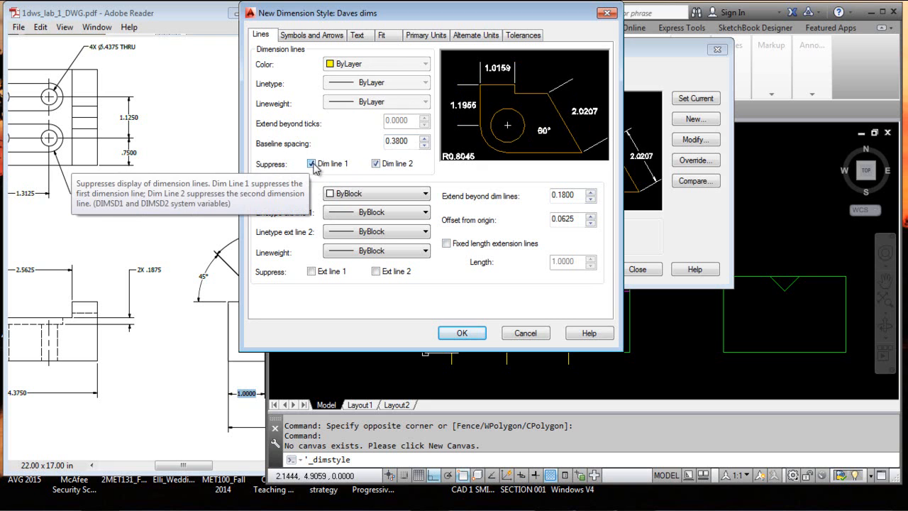
pyautogui.click(312, 164)
pyautogui.click(376, 164)
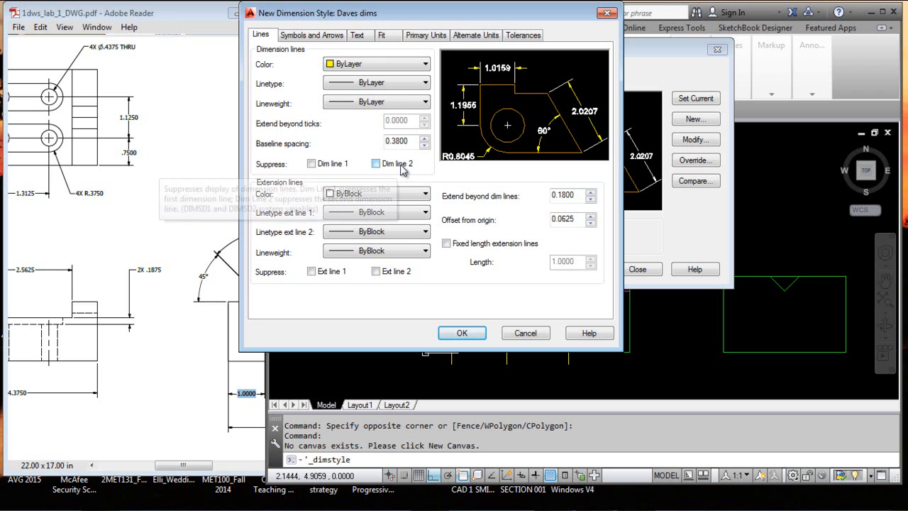
# Try red as the color of the new style's extension lines, and set that color to ByLayer
pyautogui.click(426, 195)
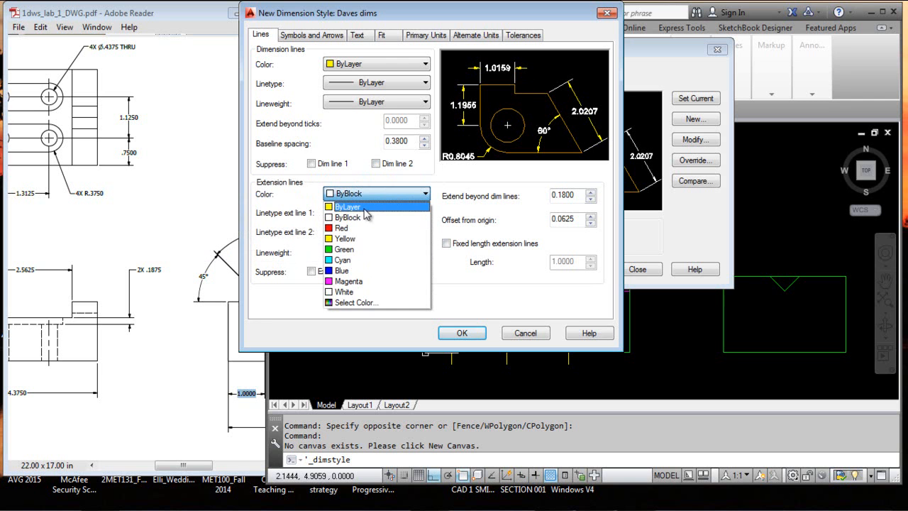
pyautogui.click(354, 228)
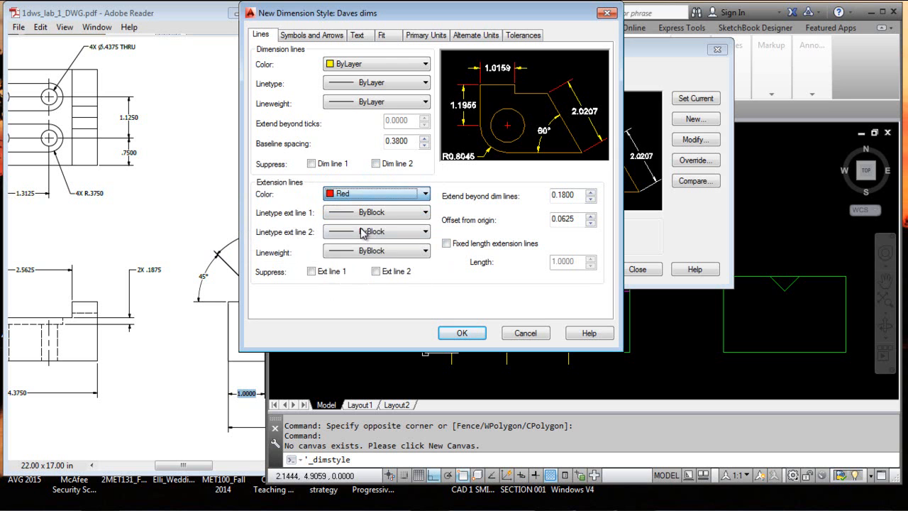
pyautogui.click(426, 194)
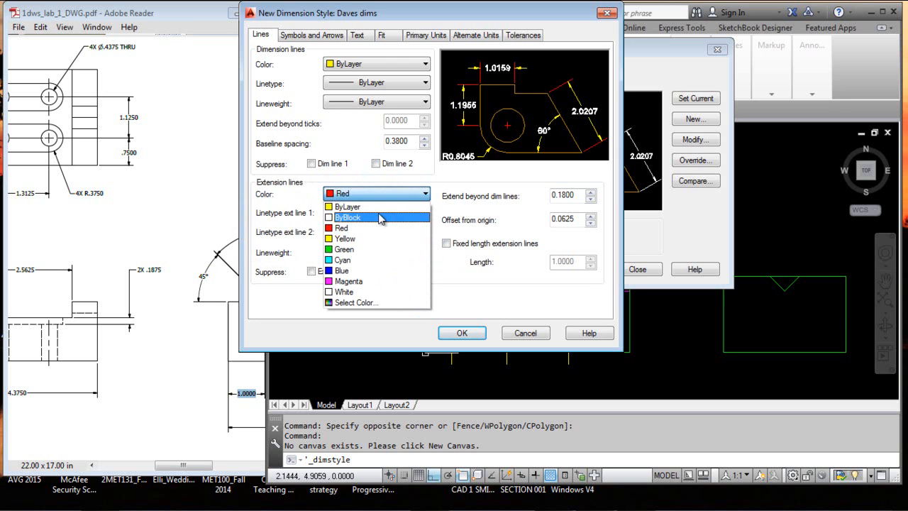
pyautogui.click(378, 207)
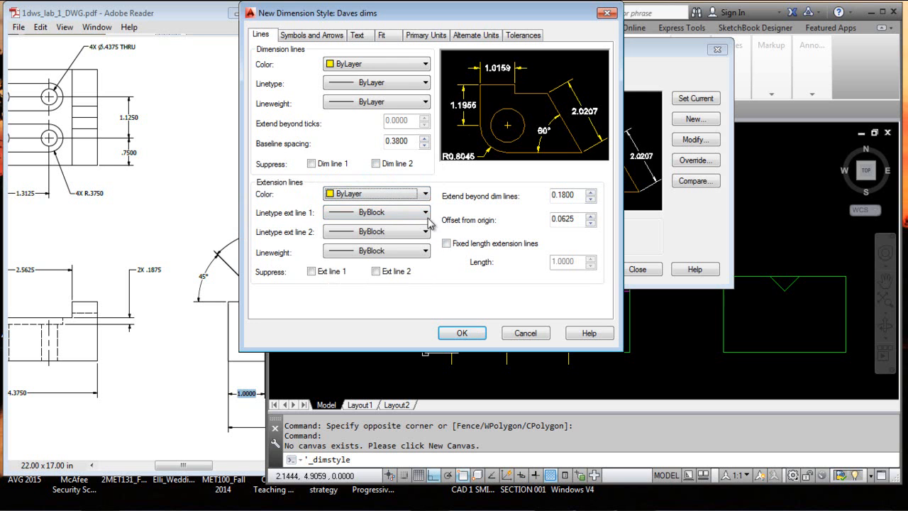
# Set the linetypes of extension lines 1 and 2 and the extension lines' lineweight to ByLayer
pyautogui.click(426, 213)
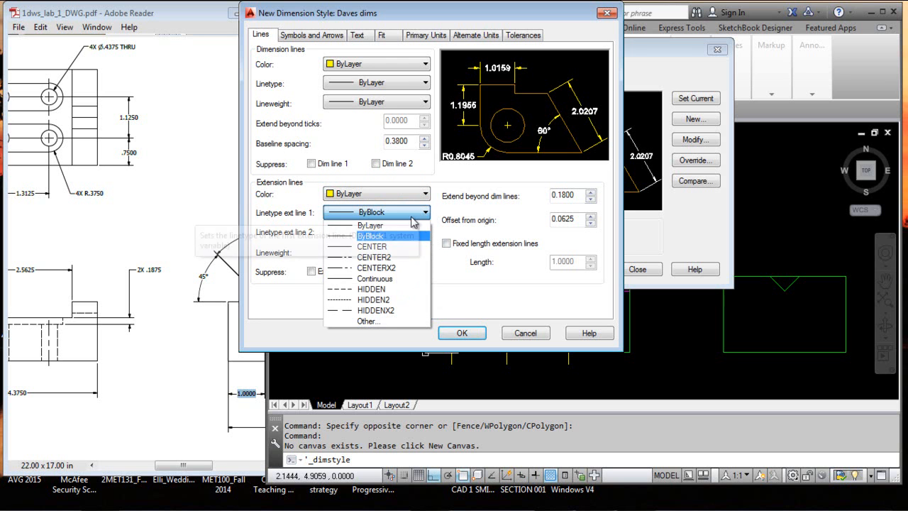
pyautogui.click(409, 227)
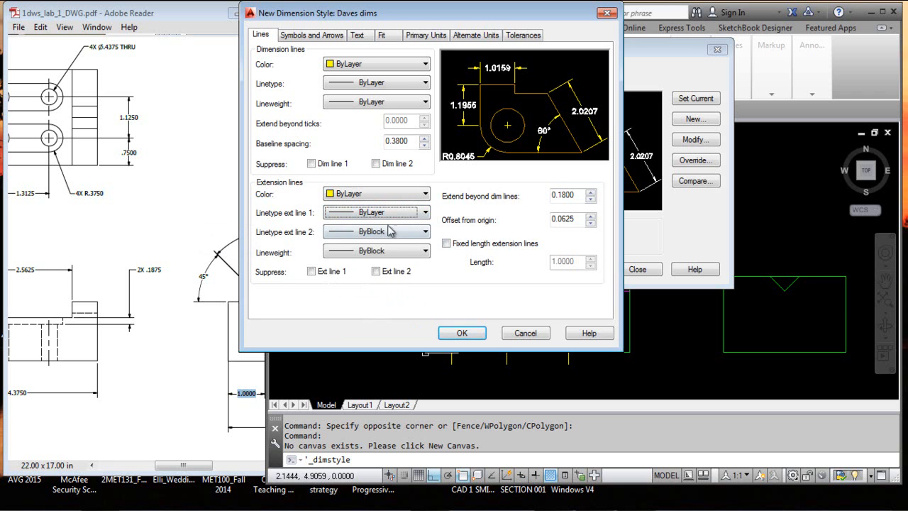
pyautogui.click(426, 232)
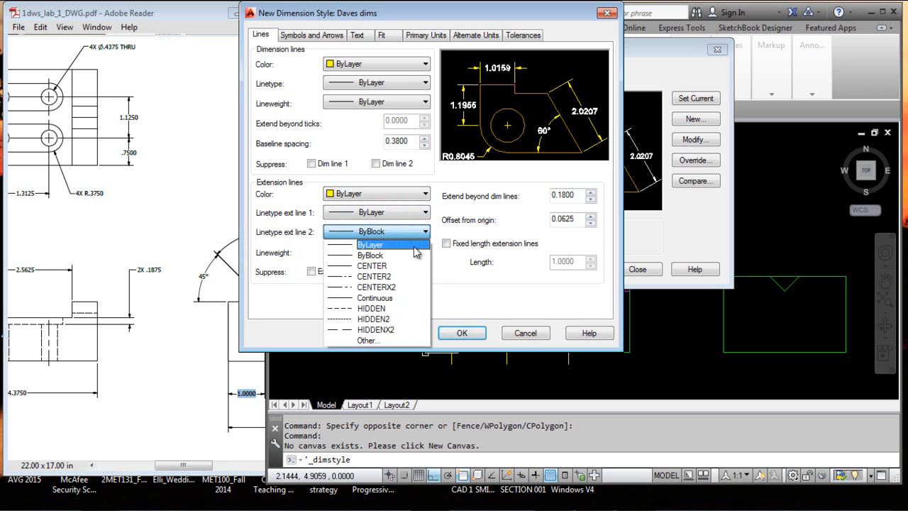
pyautogui.click(417, 253)
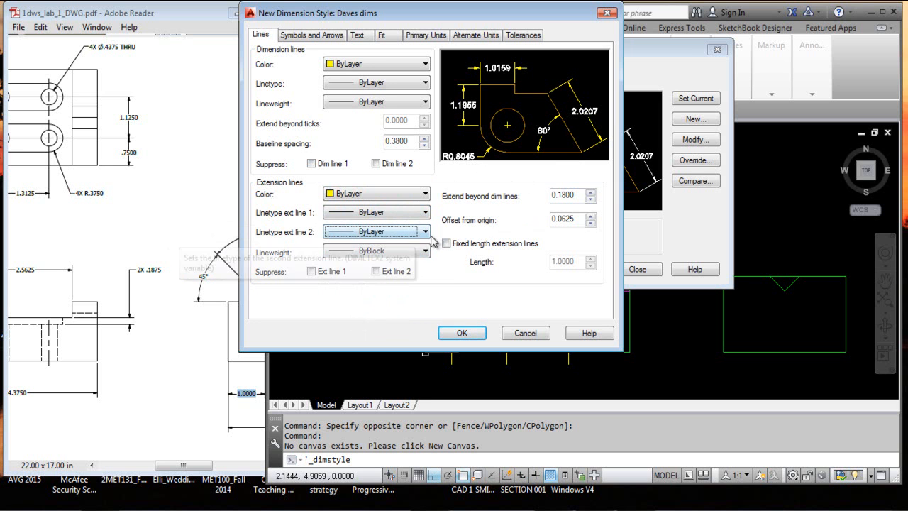
pyautogui.click(425, 251)
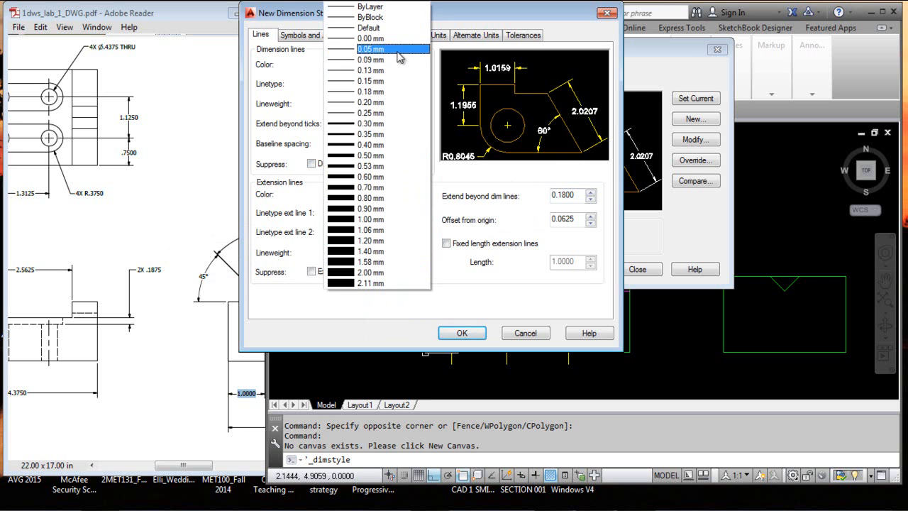
pyautogui.click(398, 7)
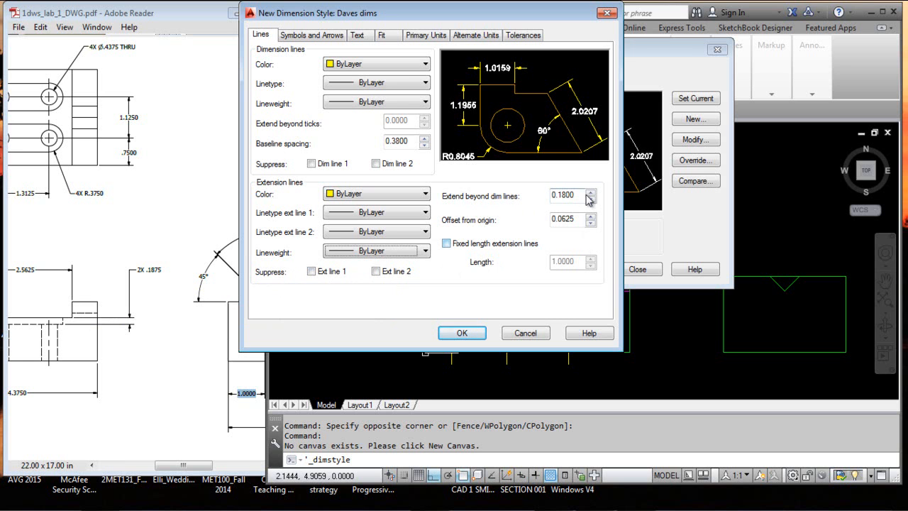
# Try extending the extension lines 0.5 beyond the dimension lines, and set the extension to 0.156
pyautogui.moveTo(587, 195); pyautogui.dragTo(552, 194)
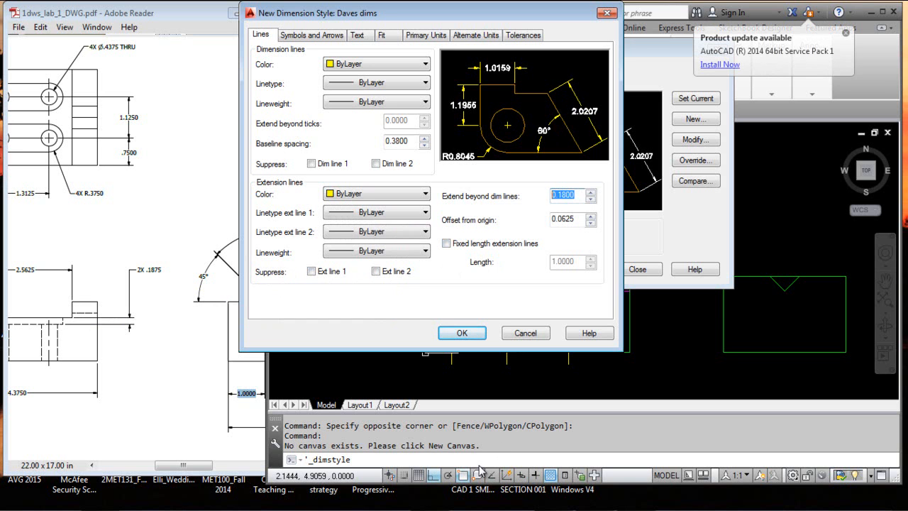
pyautogui.press('BackSpace')
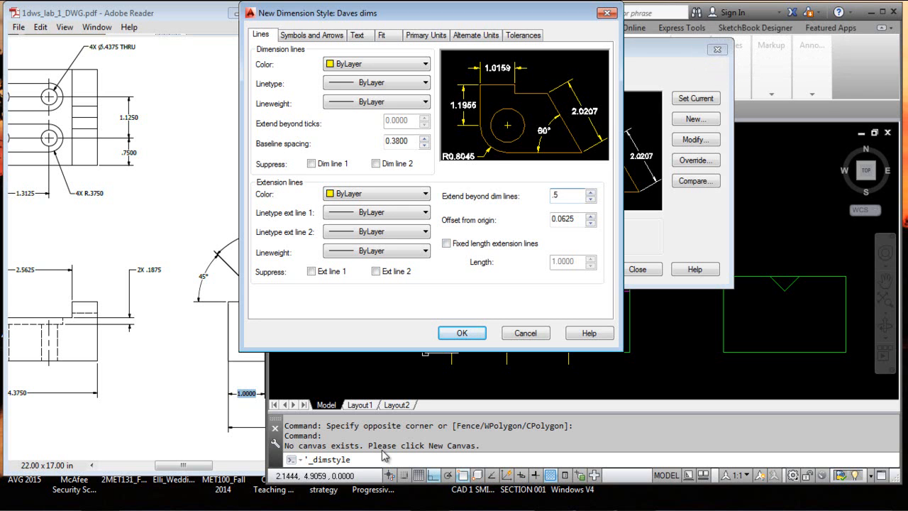
pyautogui.press('Return')
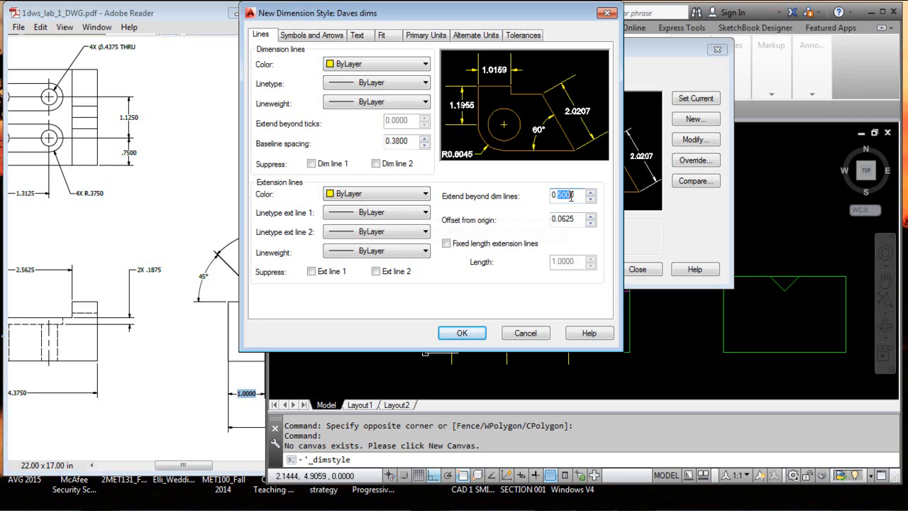
pyautogui.write('156')
# Set the extension lines' offset from origin to 0.1
pyautogui.click(581, 218)
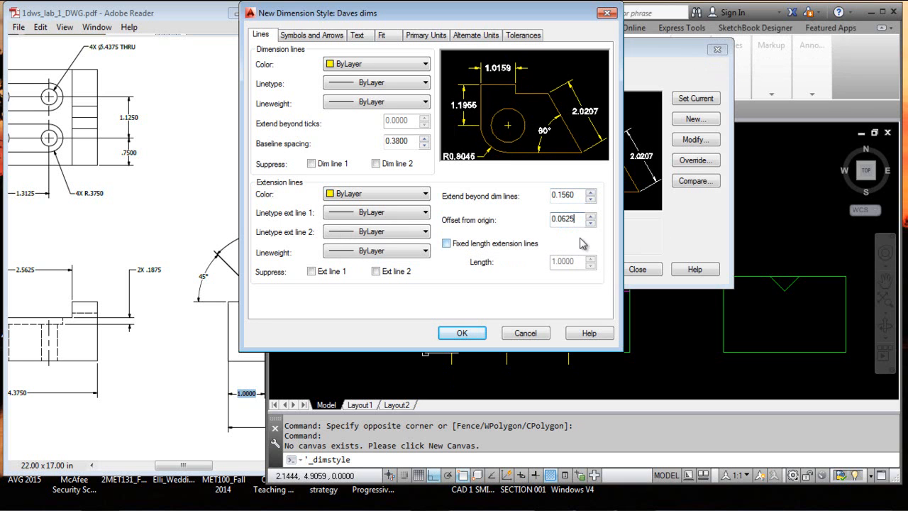
pyautogui.moveTo(576, 220); pyautogui.dragTo(509, 206)
pyautogui.press('BackSpace')
pyautogui.moveTo(577, 218); pyautogui.dragTo(513, 229)
pyautogui.write('.1')
# Try the Closed blank, Closed, Open and Origin indicator styles for the first and second arrowheads
pyautogui.click(319, 37)
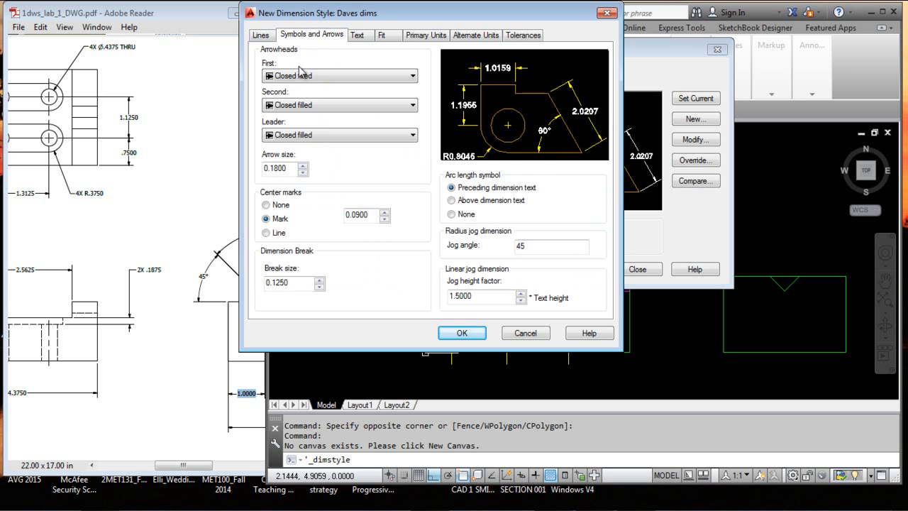
pyautogui.click(414, 76)
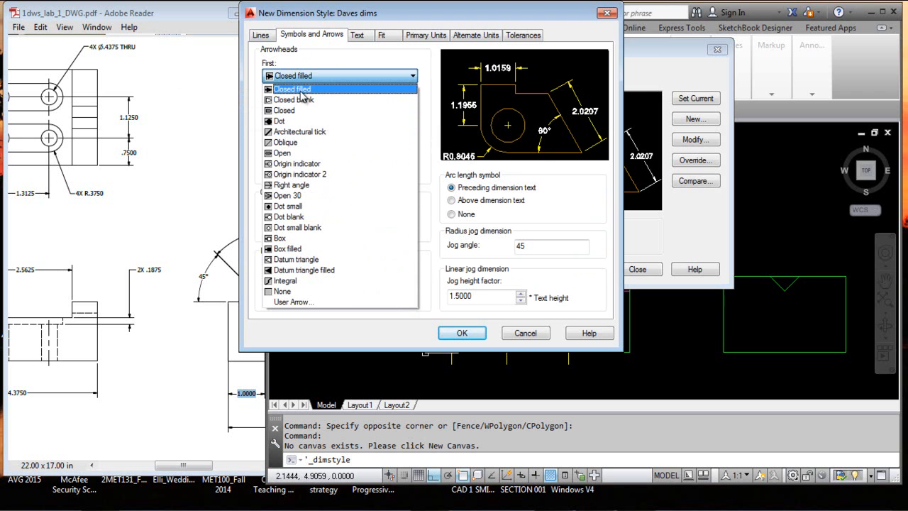
pyautogui.click(301, 103)
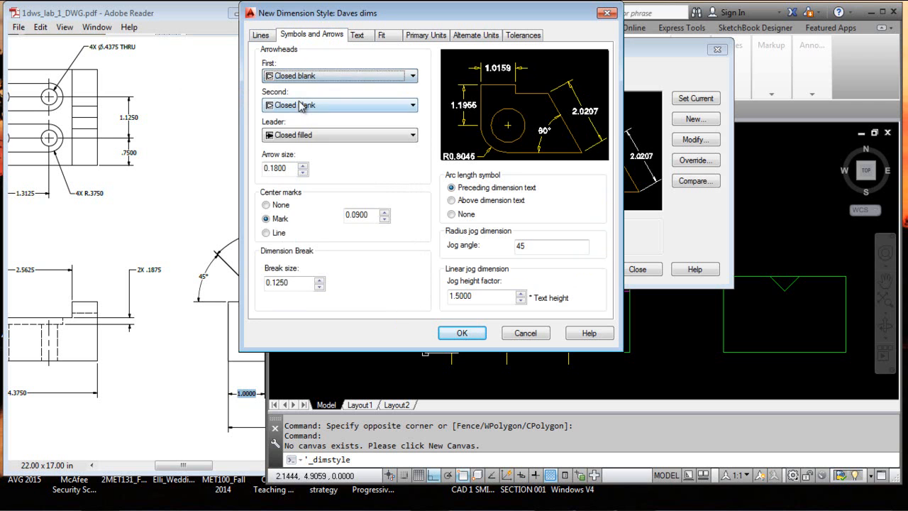
pyautogui.click(414, 77)
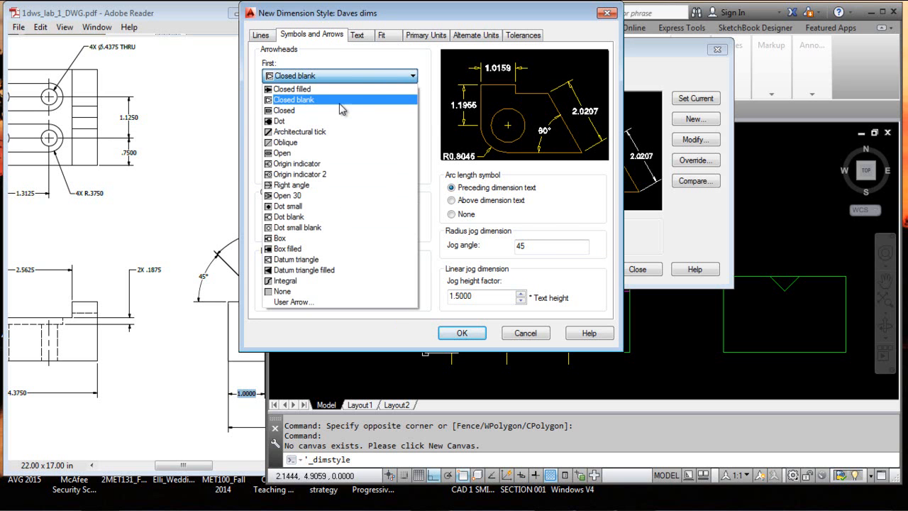
pyautogui.click(322, 112)
pyautogui.click(327, 105)
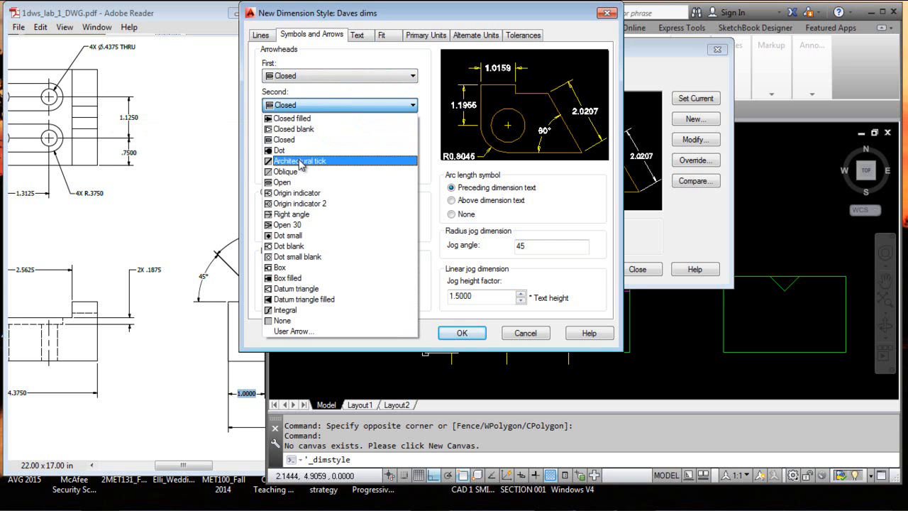
pyautogui.click(396, 83)
pyautogui.click(413, 75)
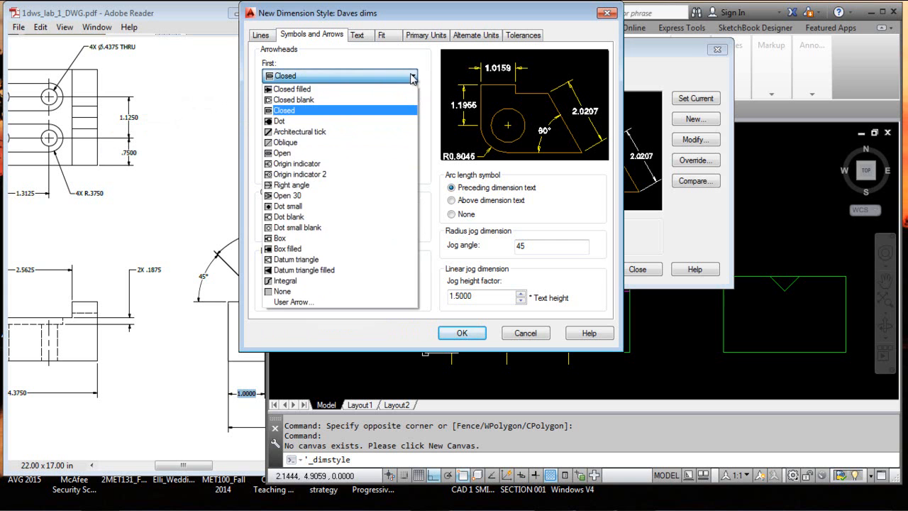
pyautogui.click(312, 153)
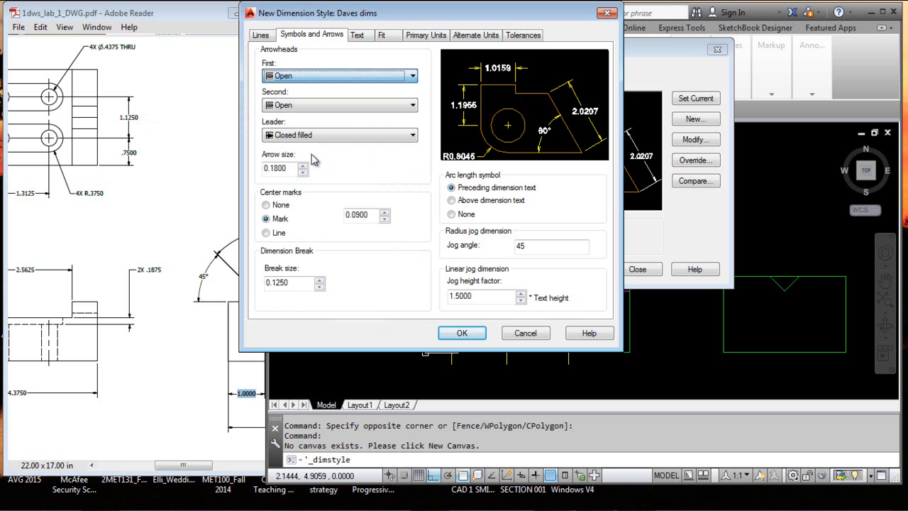
pyautogui.click(413, 77)
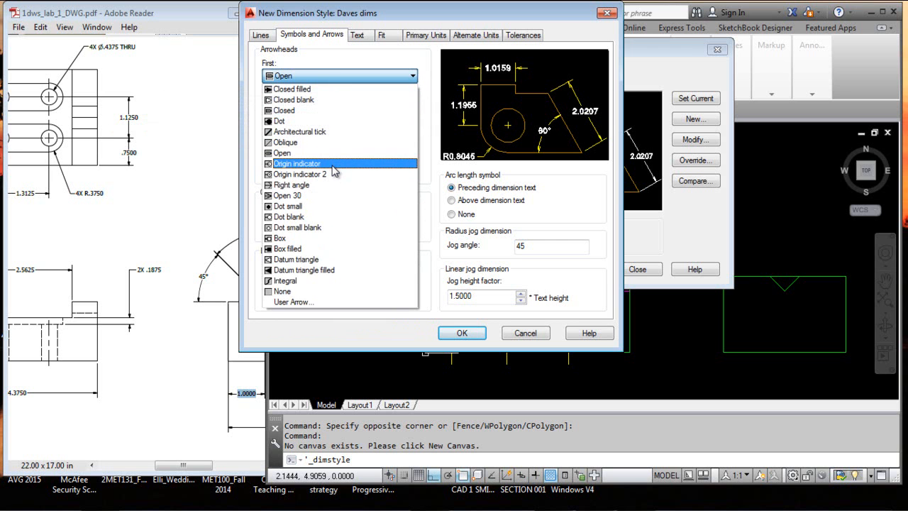
pyautogui.click(336, 163)
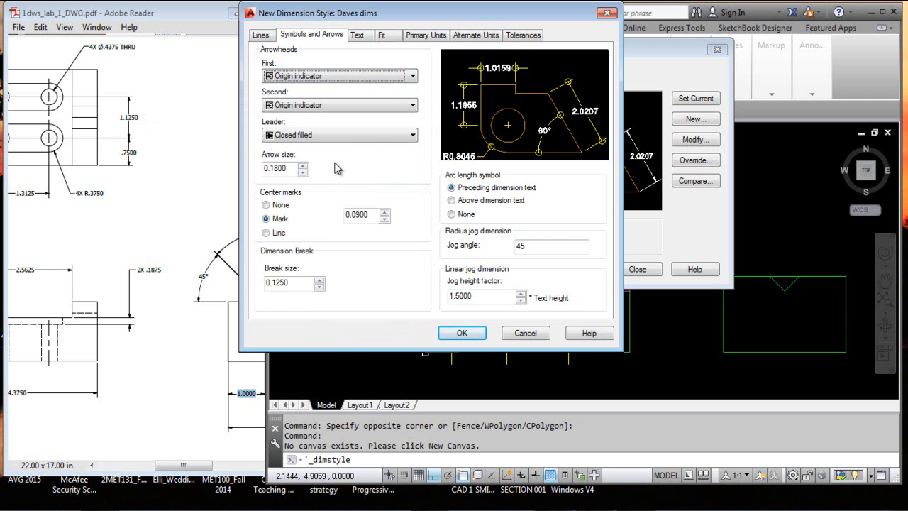
# Set the first and second arrowheads to Closed blank, and the leader arrowhead to Closed blank as well after trying Dot
pyautogui.click(415, 77)
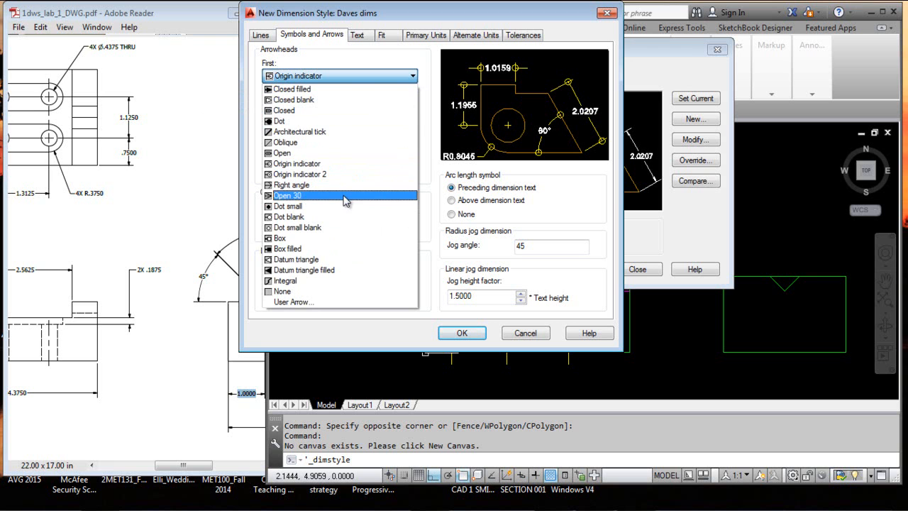
pyautogui.click(318, 101)
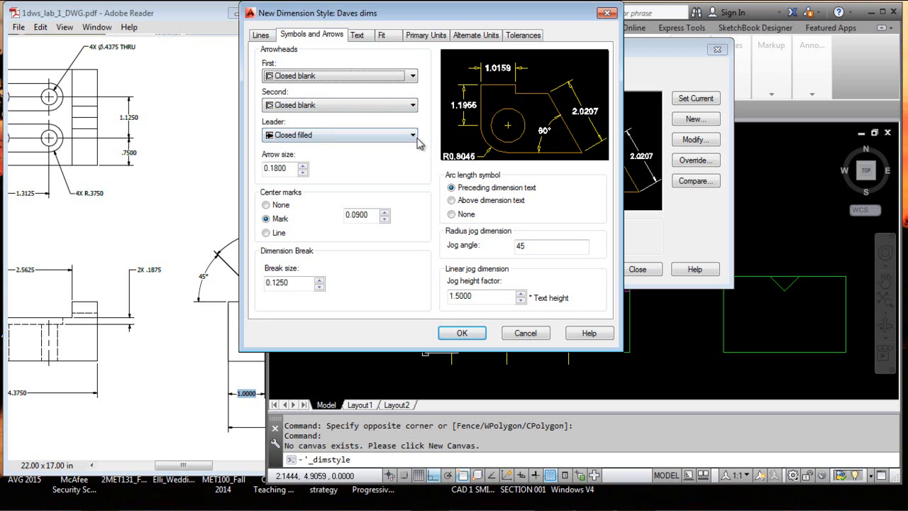
pyautogui.click(414, 138)
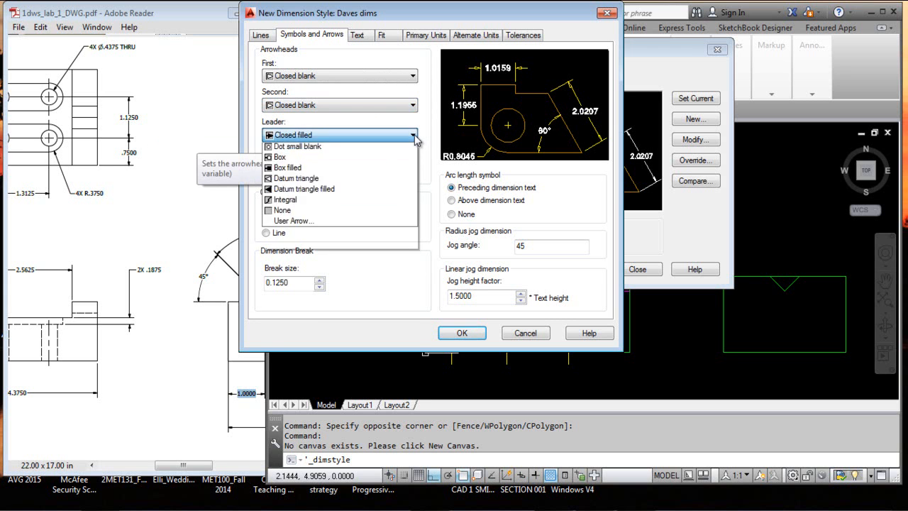
pyautogui.click(358, 162)
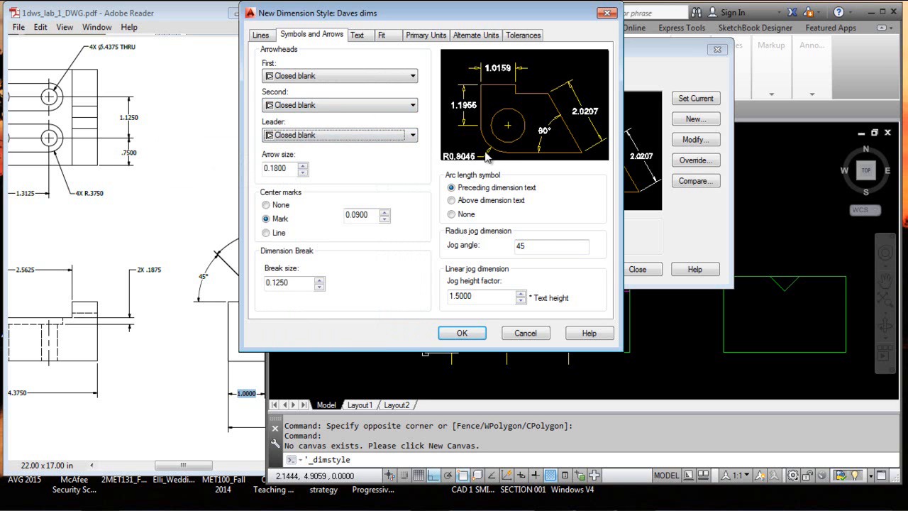
pyautogui.click(413, 135)
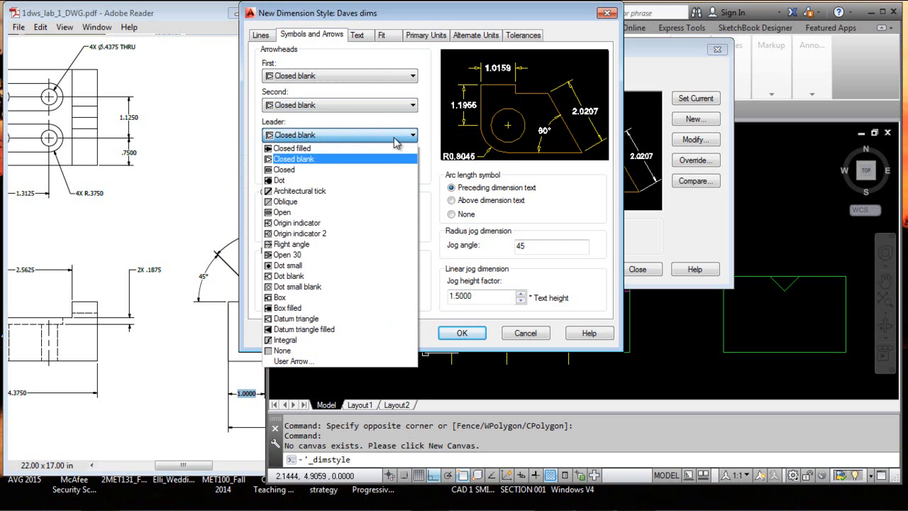
pyautogui.click(334, 184)
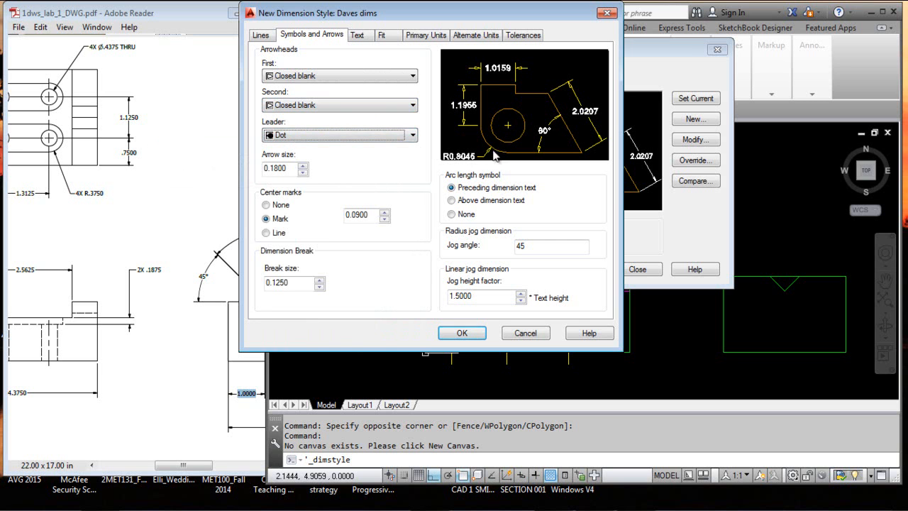
pyautogui.click(413, 135)
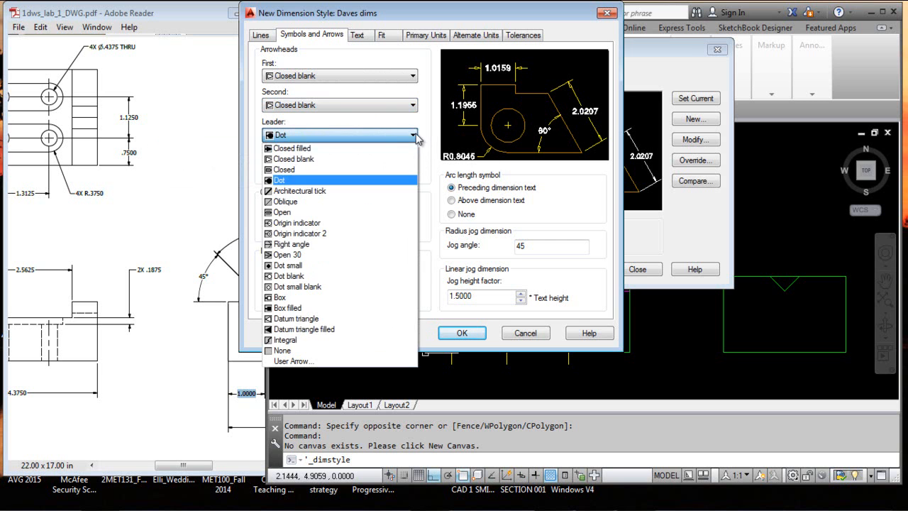
pyautogui.click(380, 159)
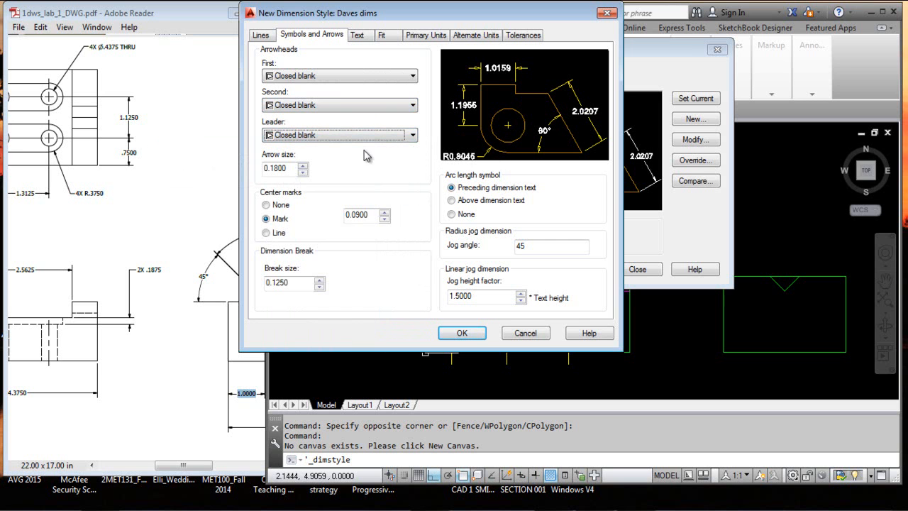
# Try the Mark and Line center mark options in the style preview, and set center marks to None
pyautogui.moveTo(287, 167); pyautogui.dragTo(267, 171)
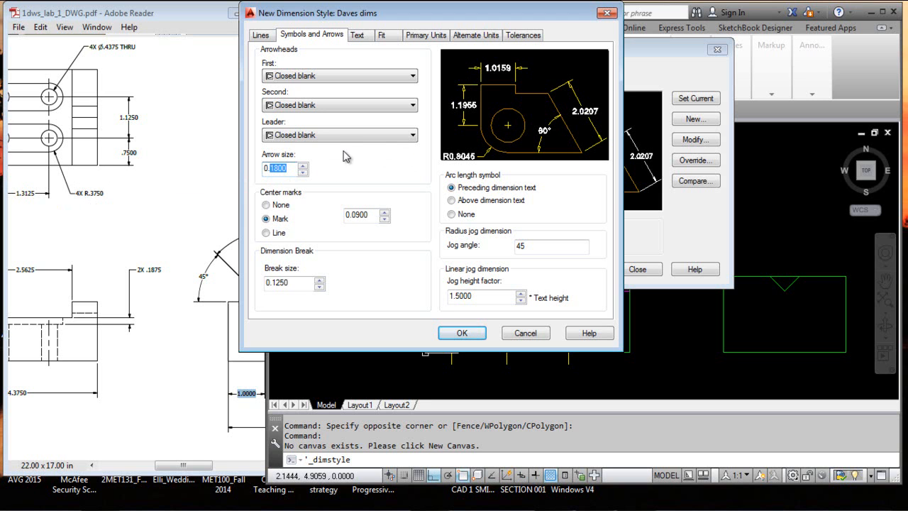
pyautogui.click(266, 206)
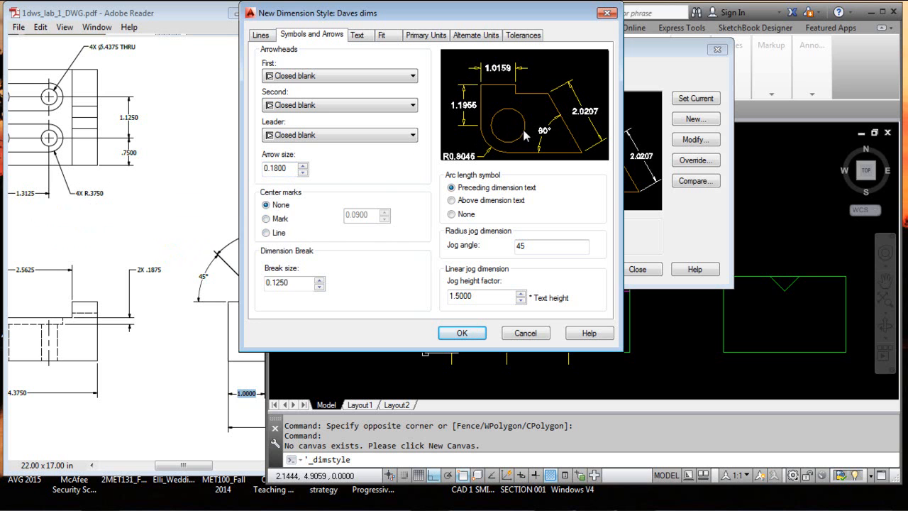
pyautogui.click(267, 219)
pyautogui.click(266, 233)
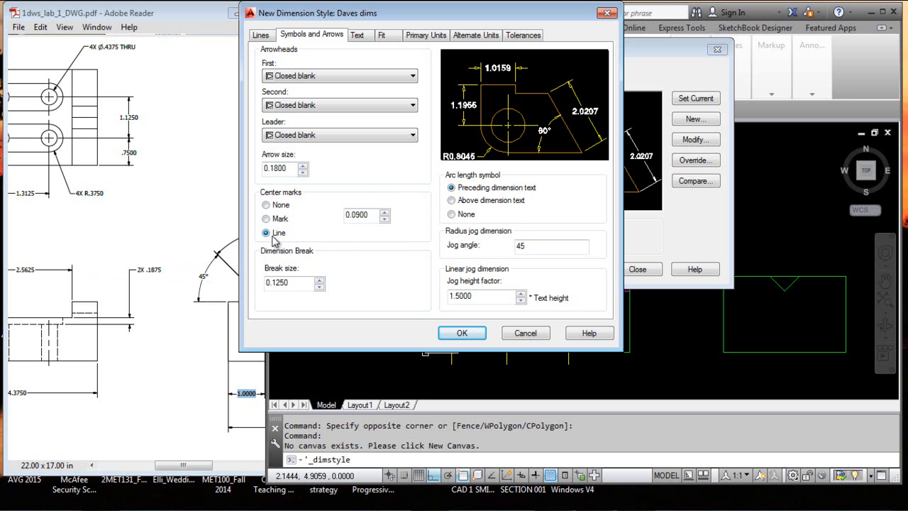
pyautogui.click(269, 206)
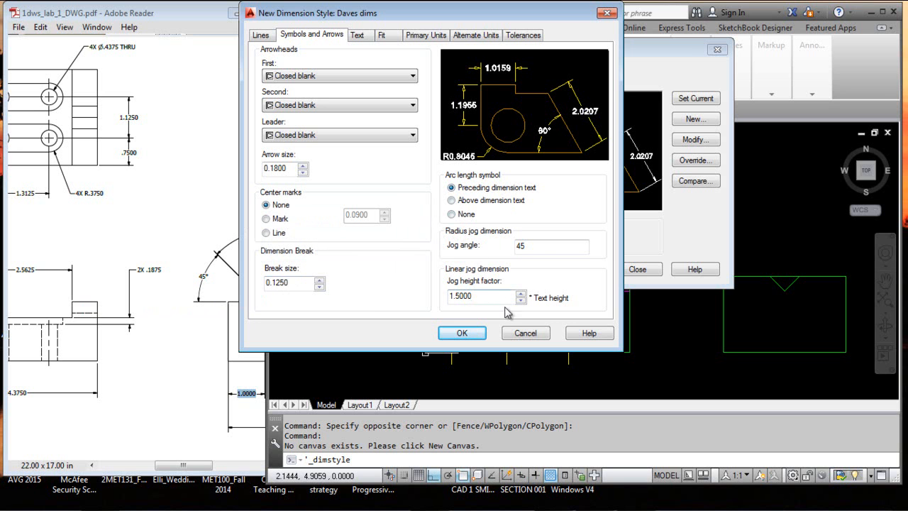
# Go to the dimension style's text settings and open its Standard text style for editing
pyautogui.click(359, 36)
pyautogui.click(410, 68)
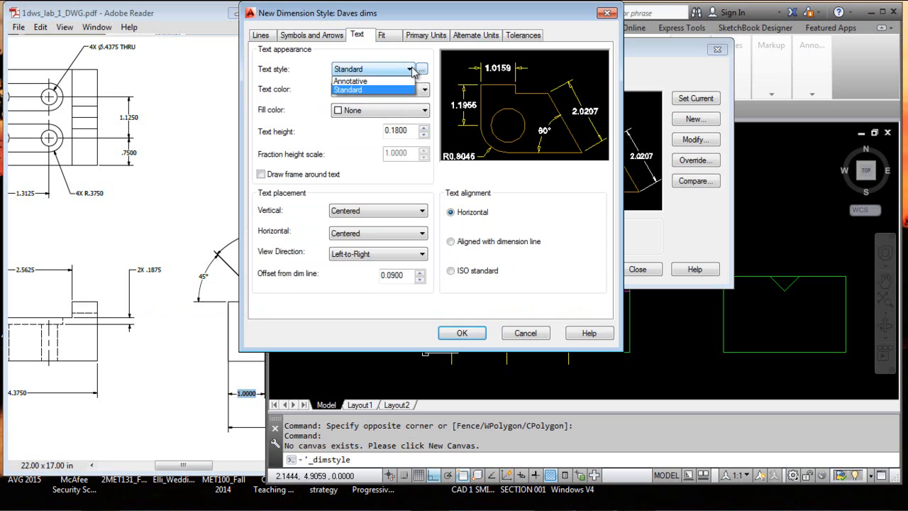
pyautogui.click(408, 70)
pyautogui.click(422, 69)
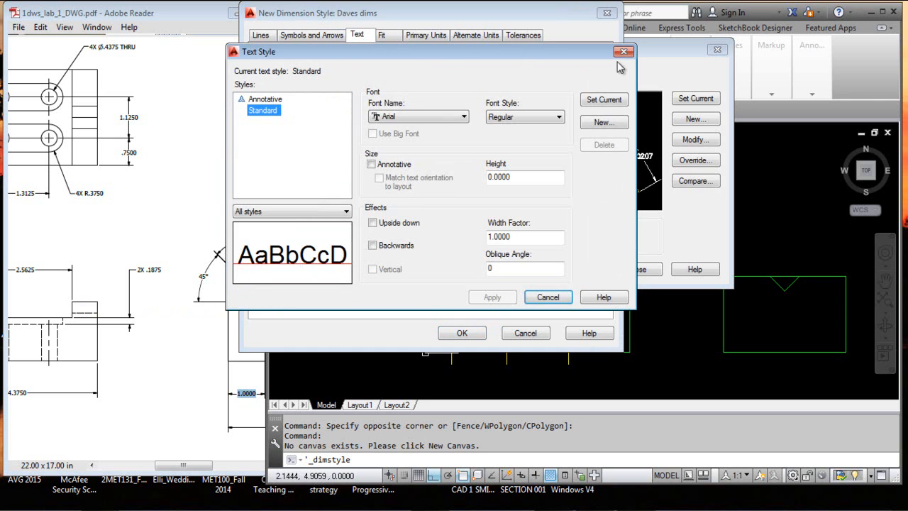
pyautogui.click(625, 52)
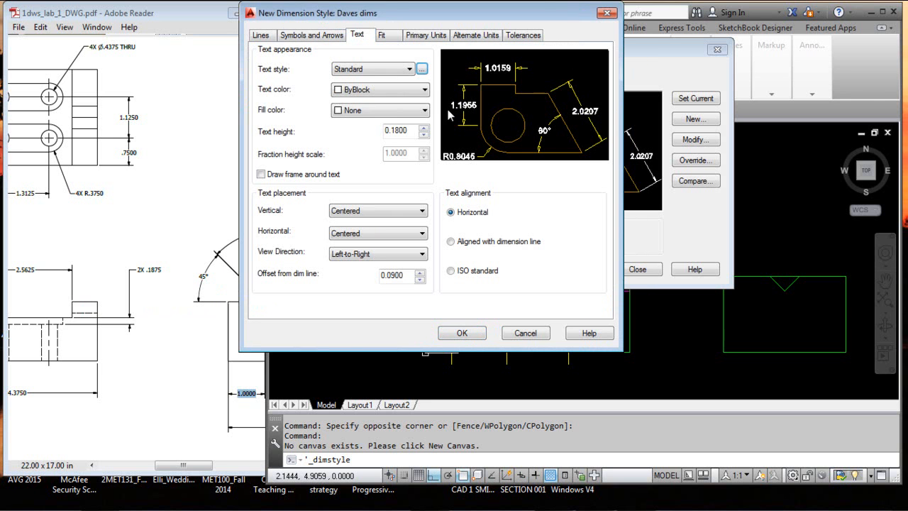
pyautogui.click(422, 69)
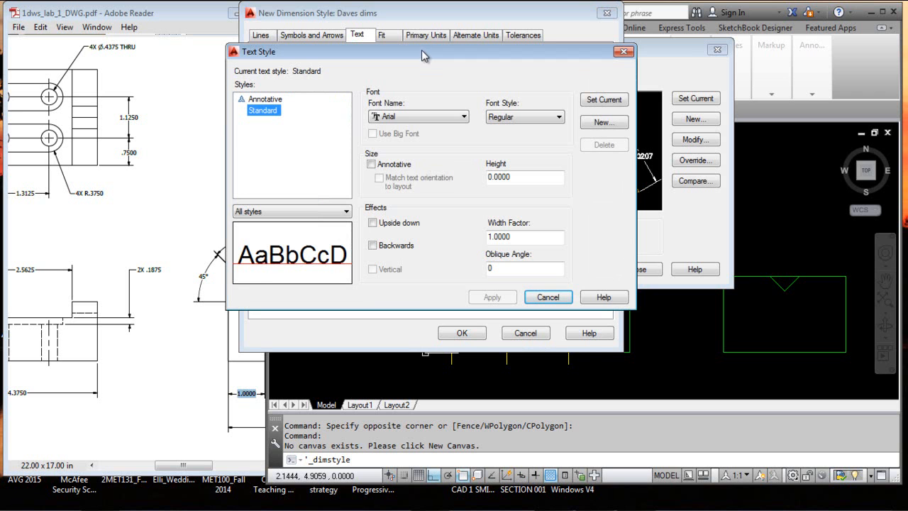
# Set the font of the Standard text style to Tahoma
pyautogui.click(464, 117)
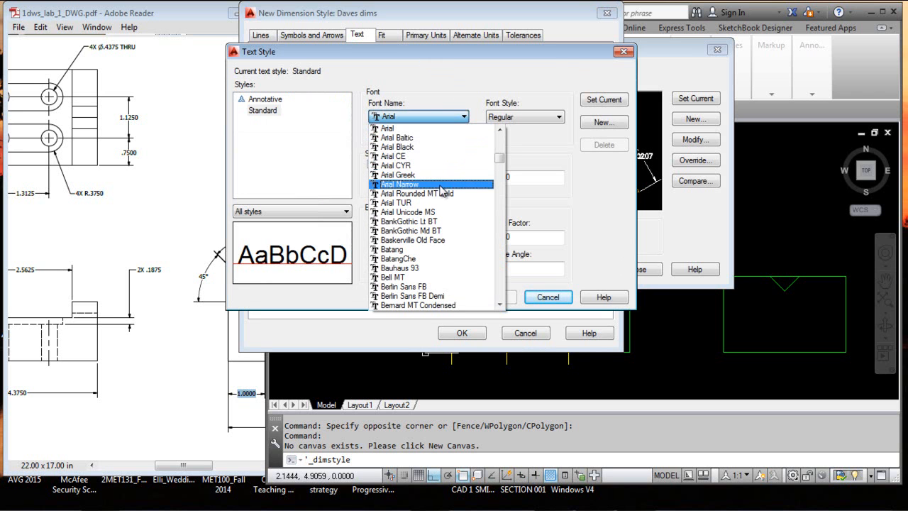
pyautogui.moveTo(500, 160); pyautogui.dragTo(499, 189)
pyautogui.scroll(-5, 449, 201)
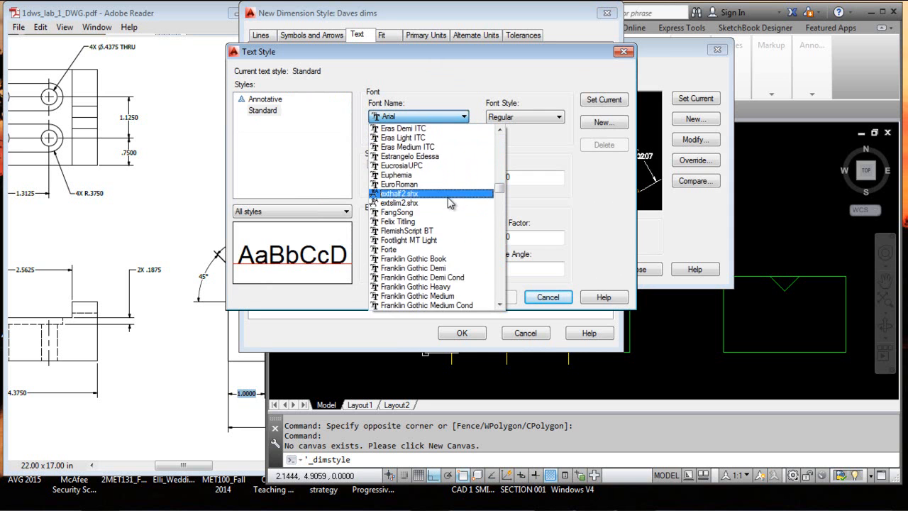
pyautogui.scroll(-7, 448, 201)
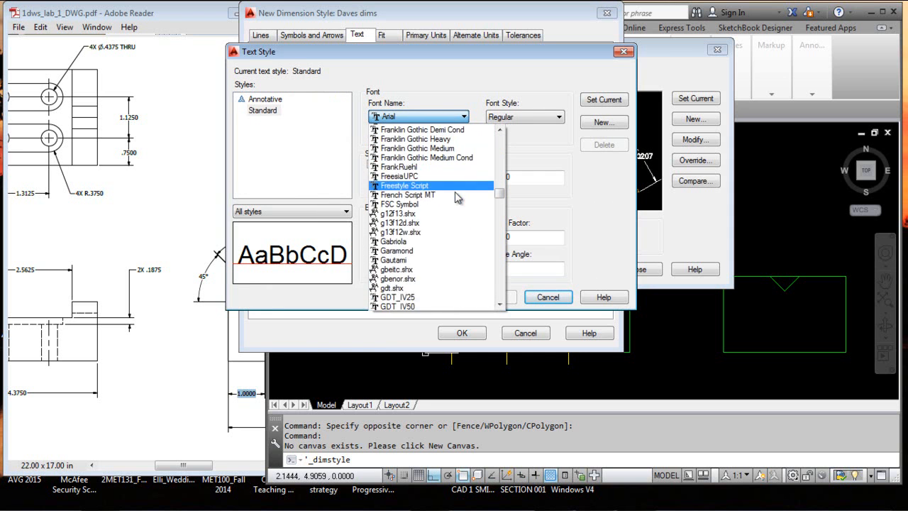
pyautogui.scroll(-10, 458, 195)
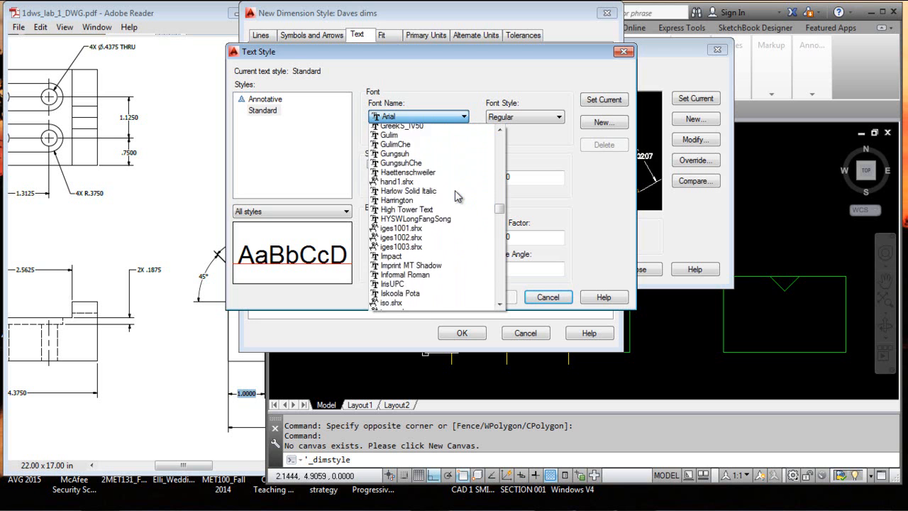
pyautogui.scroll(-7, 458, 192)
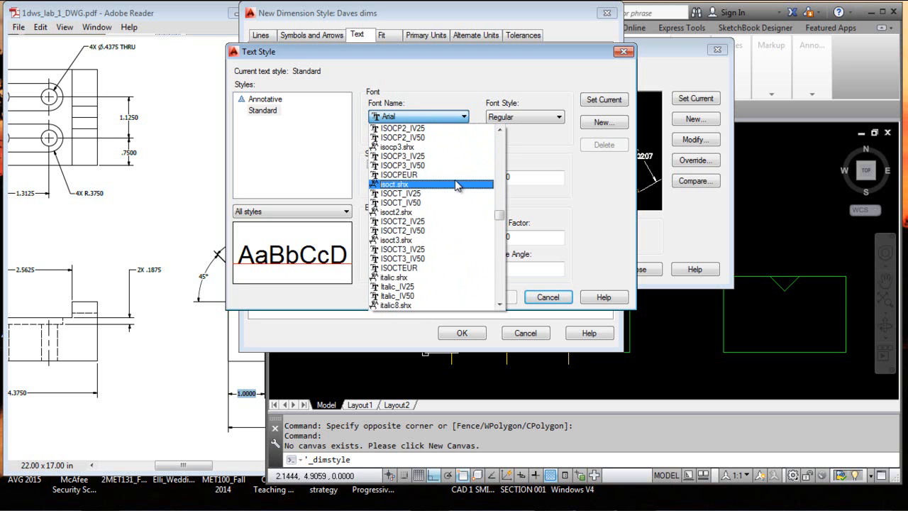
pyautogui.scroll(-15, 454, 192)
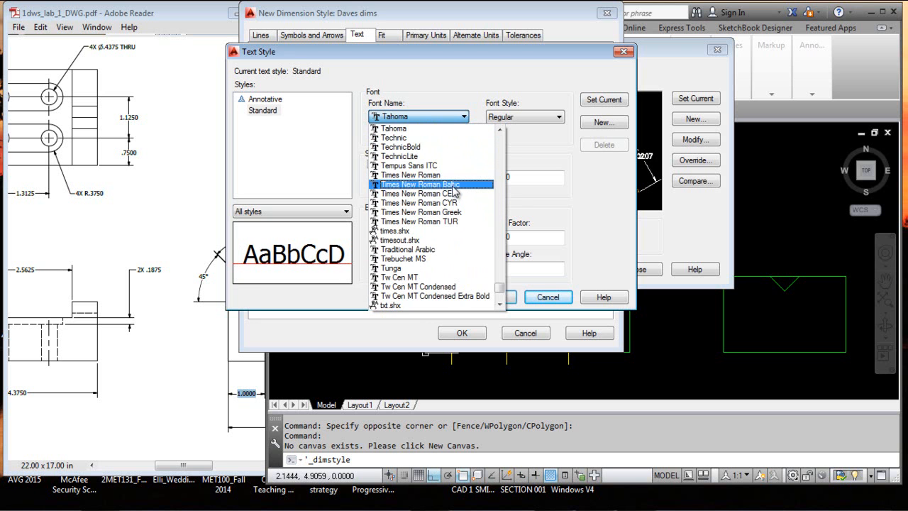
pyautogui.click(457, 131)
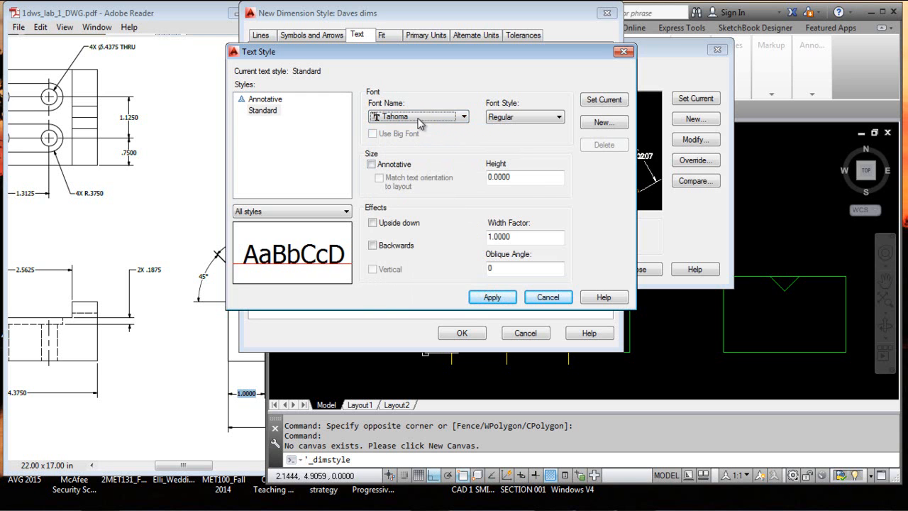
# Try the TechnicBold, Times New Roman and Technic fonts for the Standard text style, and return the font to Tahoma
pyautogui.click(464, 116)
pyautogui.click(447, 147)
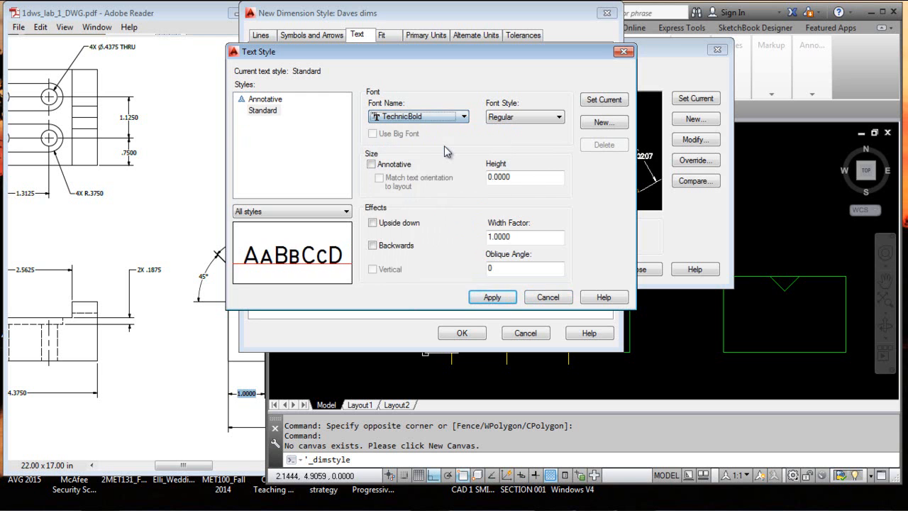
pyautogui.click(466, 120)
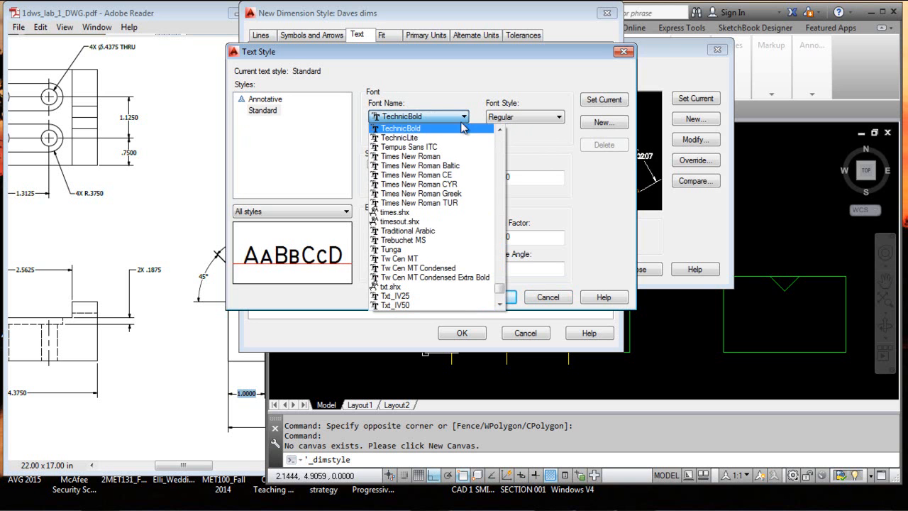
pyautogui.click(455, 156)
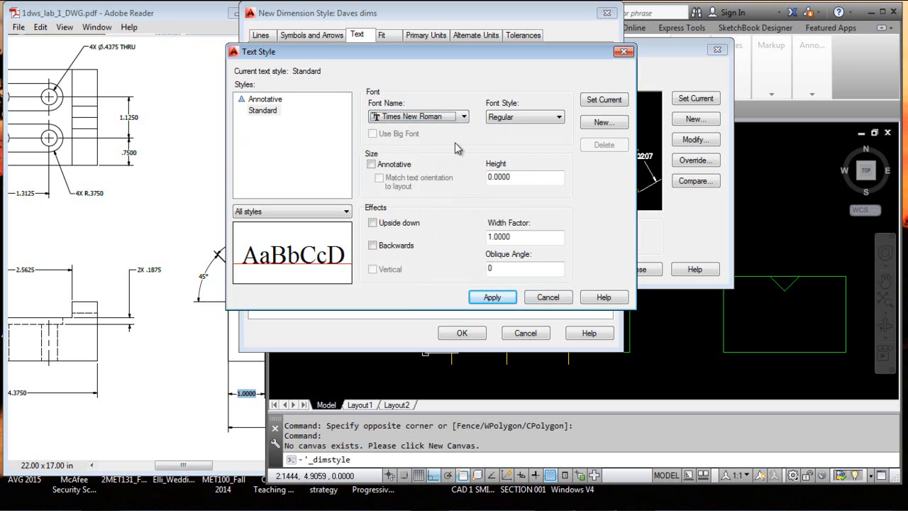
pyautogui.click(462, 117)
pyautogui.moveTo(501, 130); pyautogui.dragTo(501, 130)
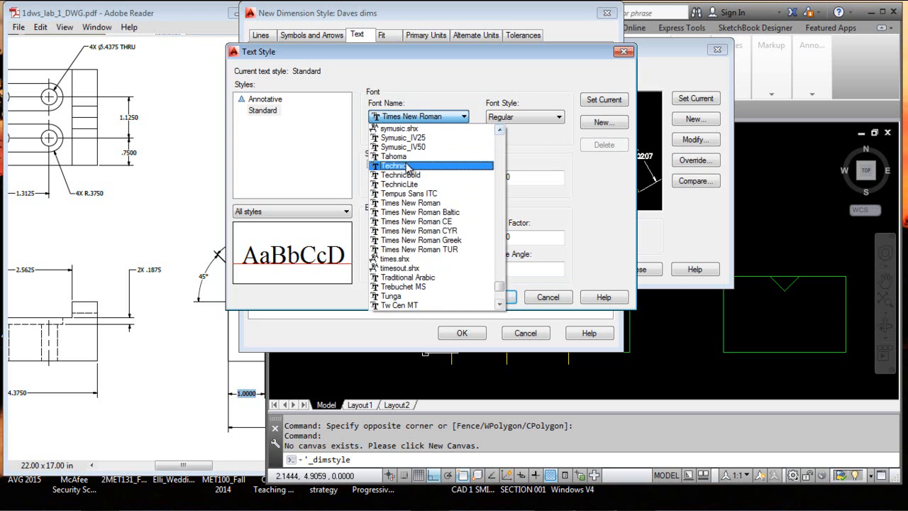
pyautogui.click(404, 169)
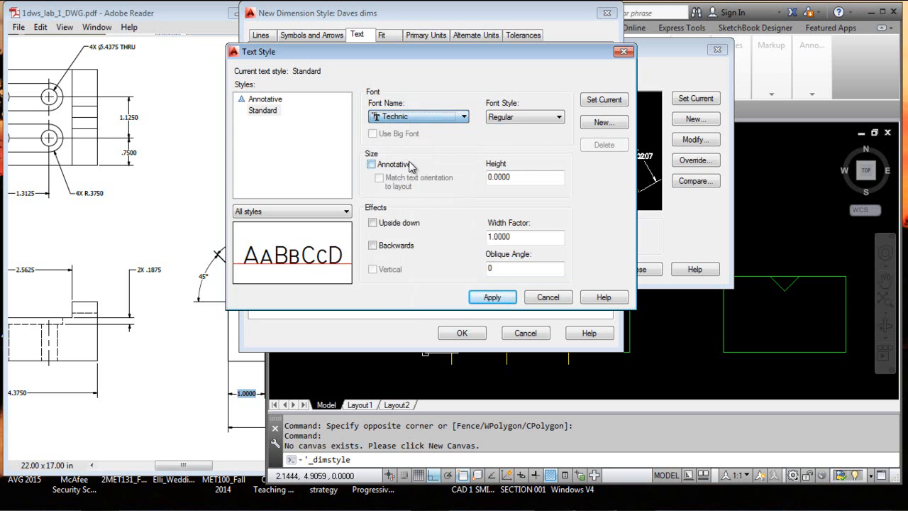
pyautogui.click(464, 117)
pyautogui.click(502, 131)
pyautogui.click(502, 131)
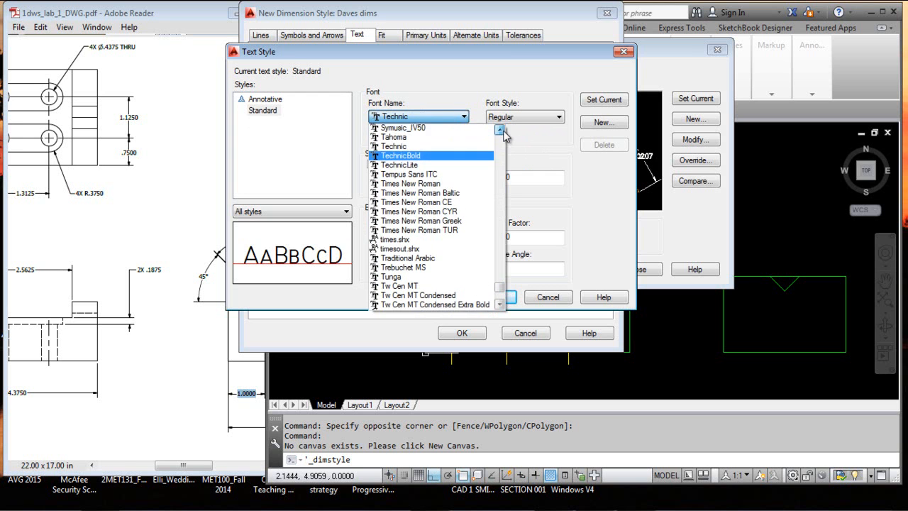
pyautogui.click(423, 139)
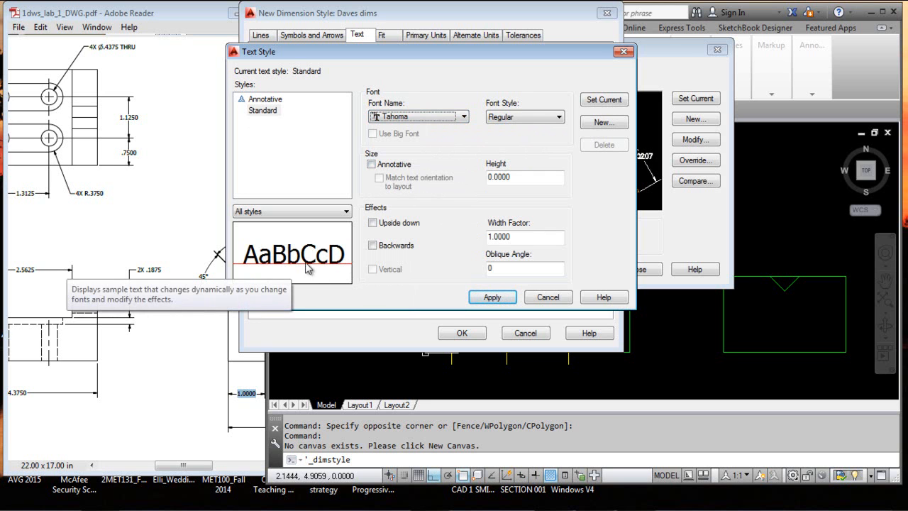
# Try the Bold font style for the Tahoma text and set it back to Regular
pyautogui.click(560, 118)
pyautogui.click(537, 135)
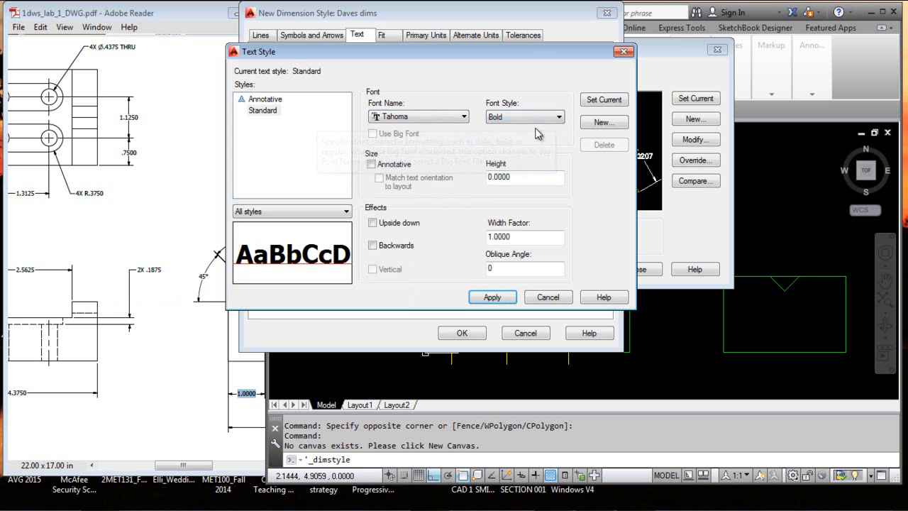
pyautogui.click(560, 117)
pyautogui.click(549, 136)
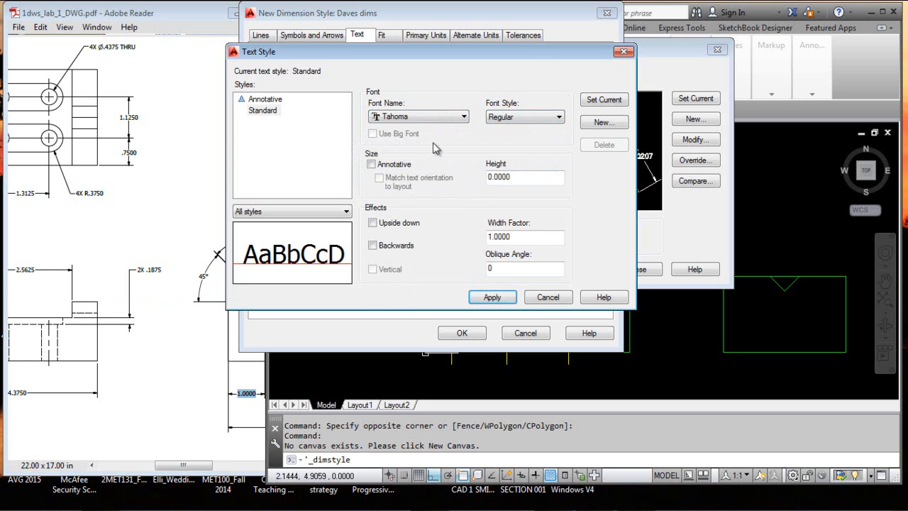
# Try the Annotative size option for the Standard text style and leave it turned off
pyautogui.click(372, 165)
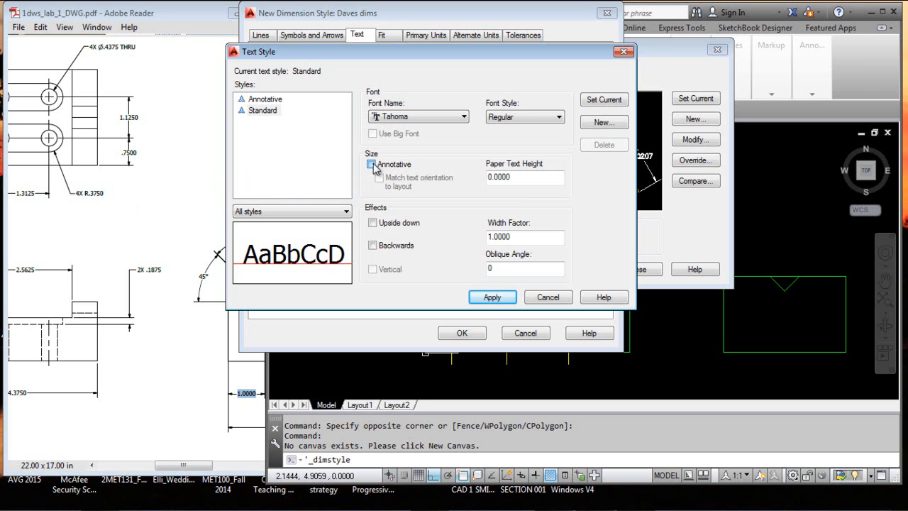
pyautogui.click(374, 165)
pyautogui.click(372, 164)
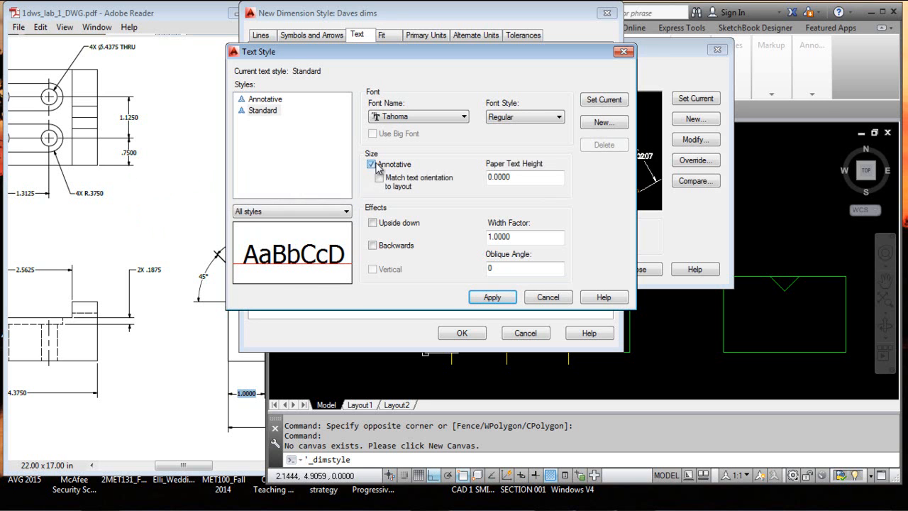
pyautogui.click(373, 165)
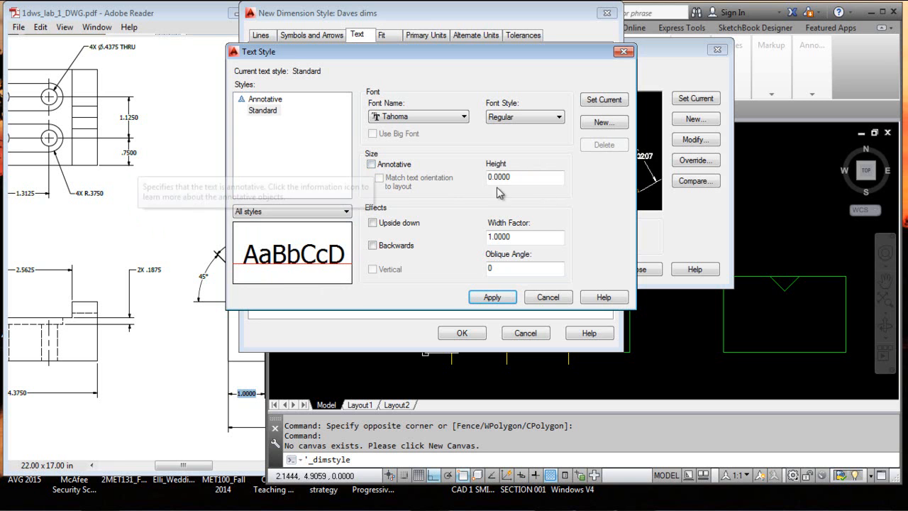
pyautogui.moveTo(517, 179); pyautogui.dragTo(486, 176)
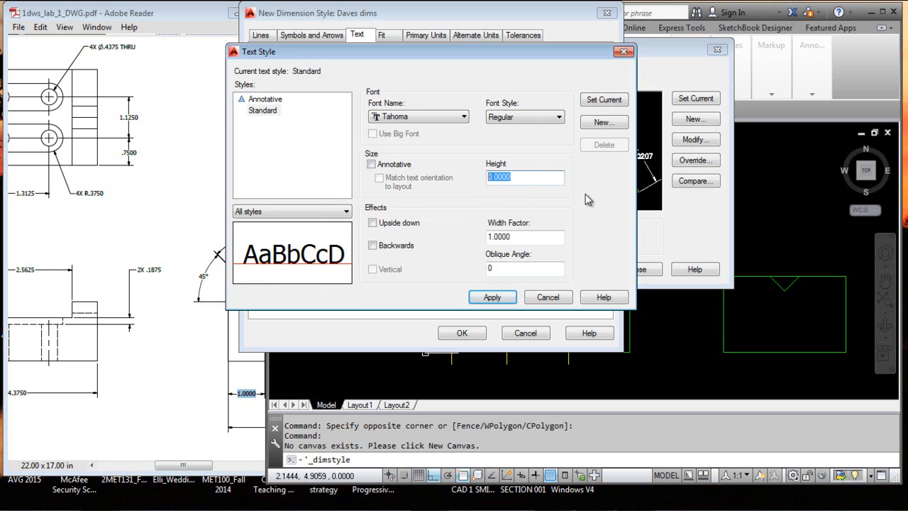
# Try the Upside down and Backwards effects in the text style preview and turn both off again
pyautogui.click(374, 223)
pyautogui.click(374, 222)
pyautogui.click(373, 245)
pyautogui.click(375, 224)
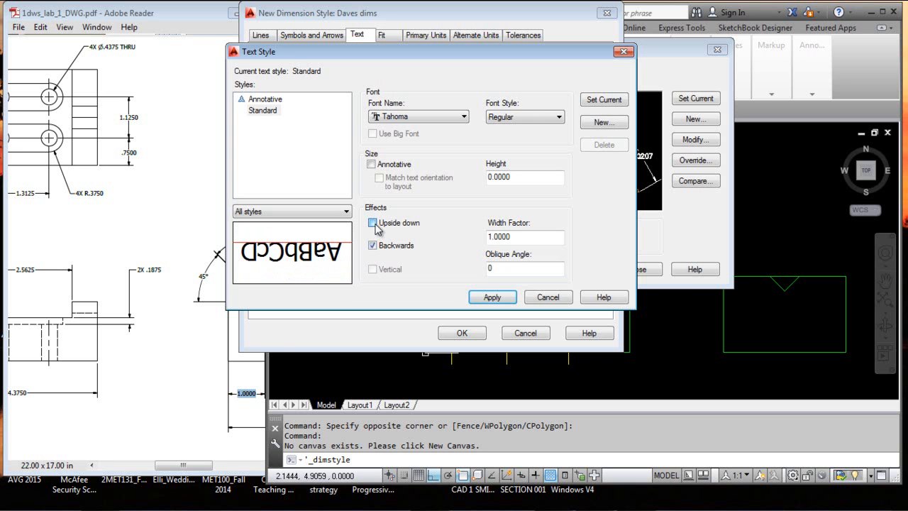
pyautogui.click(376, 223)
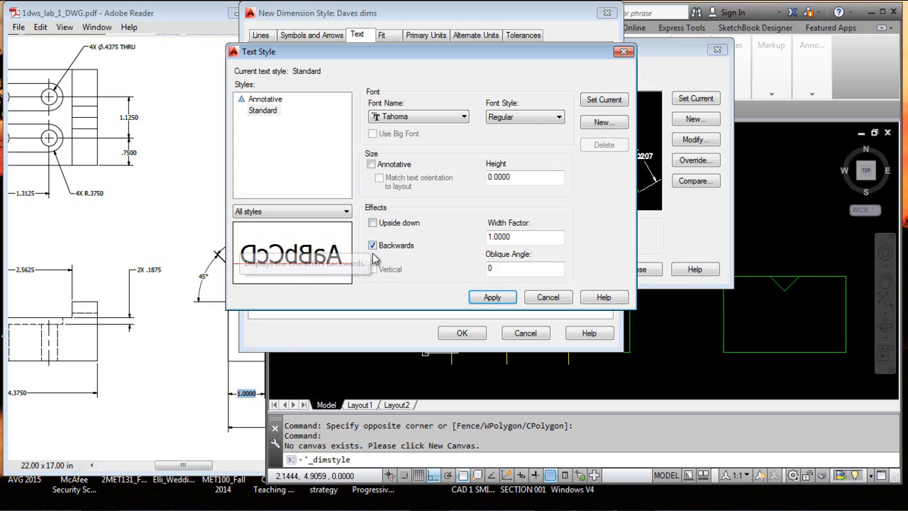
pyautogui.click(372, 248)
pyautogui.click(373, 248)
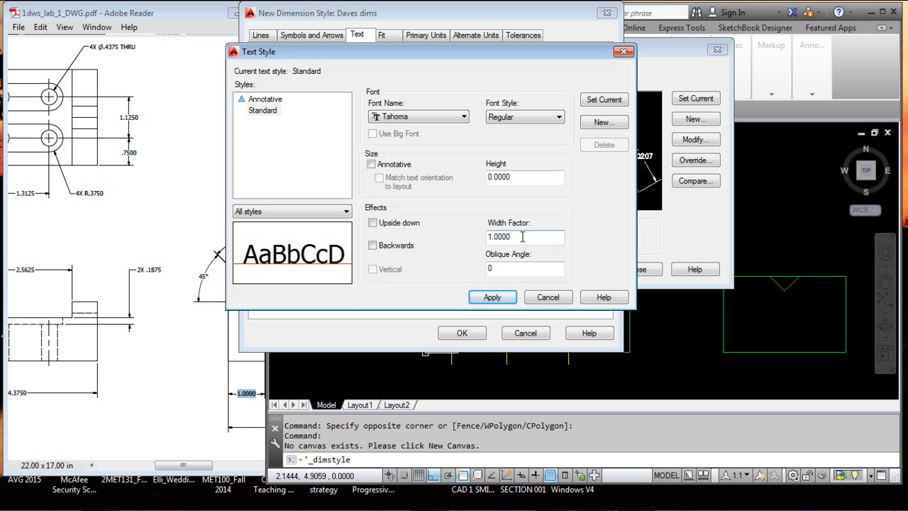
# Set the text style's width factor to 0.8, comparing it with a factor of 1 in the preview
pyautogui.moveTo(516, 237); pyautogui.dragTo(470, 243)
pyautogui.press('BackSpace')
pyautogui.write('.8')
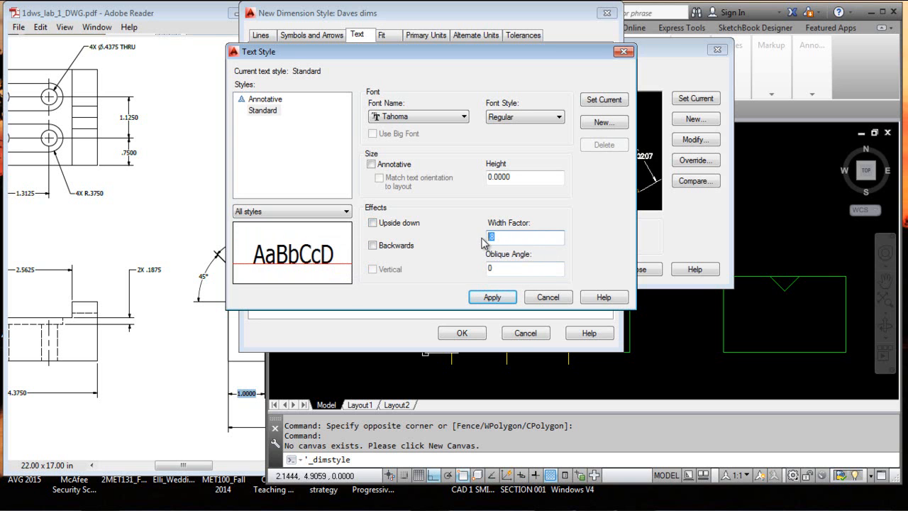
pyautogui.write('1')
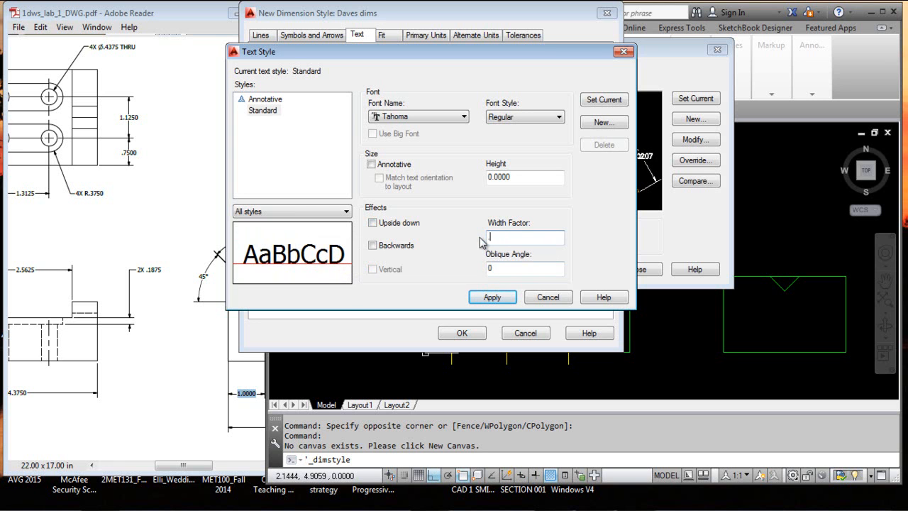
pyautogui.write('.8')
# Try an oblique angle of 5 for the text style and set it back to 0
pyautogui.click(491, 268)
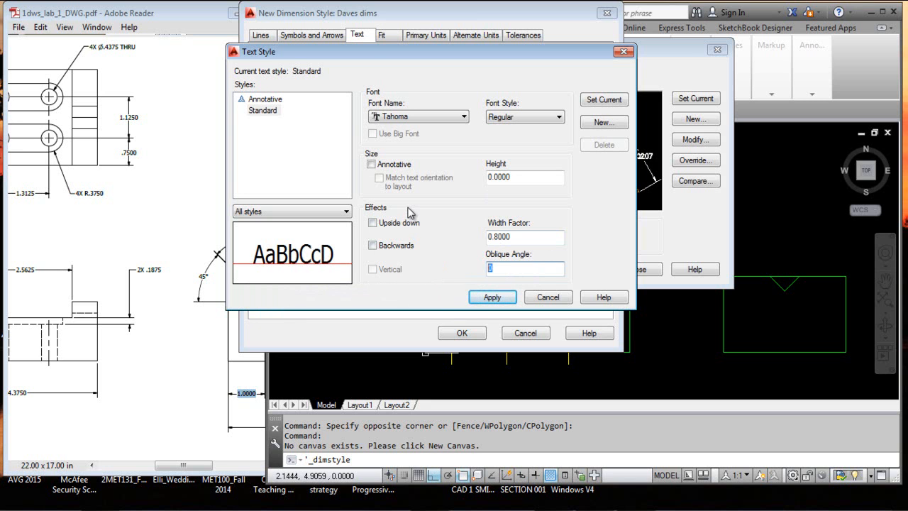
pyautogui.write('5')
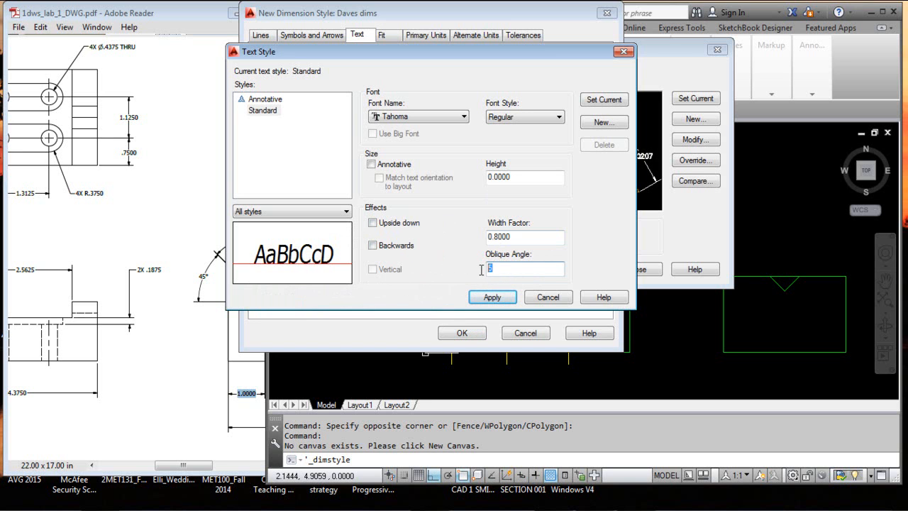
pyautogui.write('0')
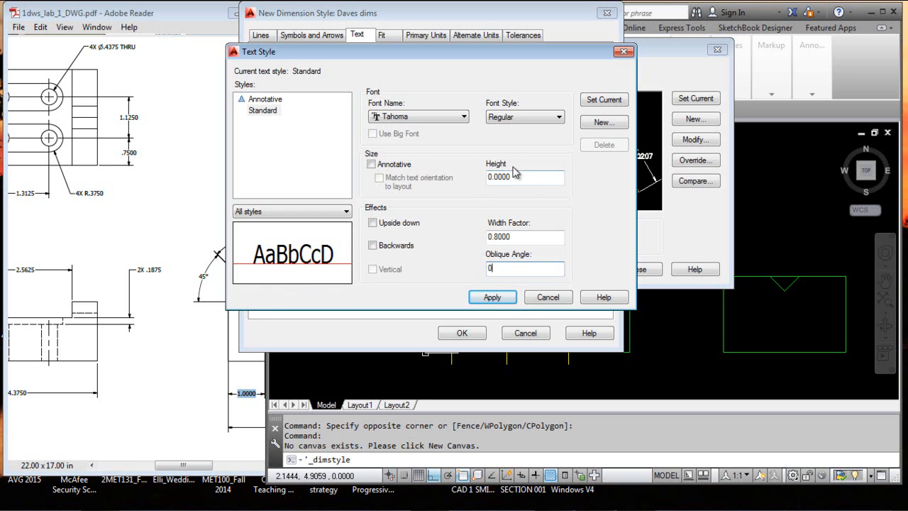
# Make the Standard text style current, save its changes and return to the dimension style settings
pyautogui.click(603, 100)
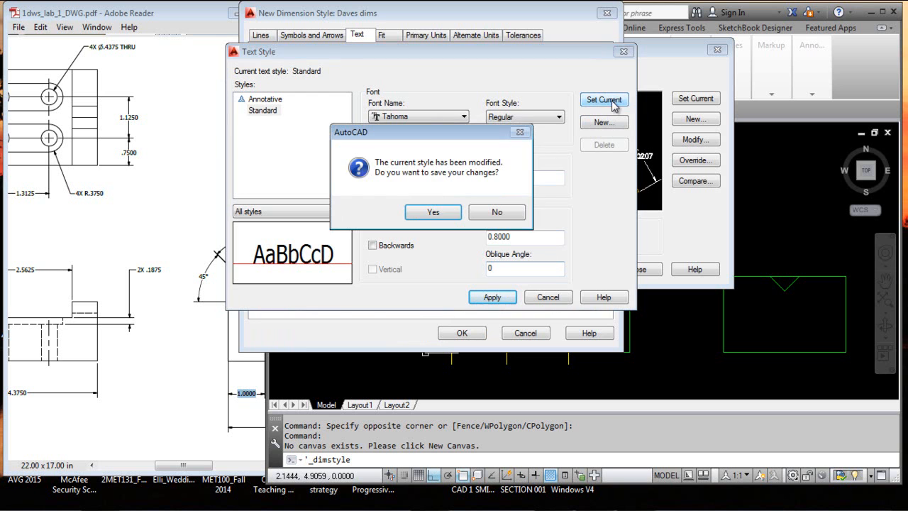
pyautogui.click(438, 214)
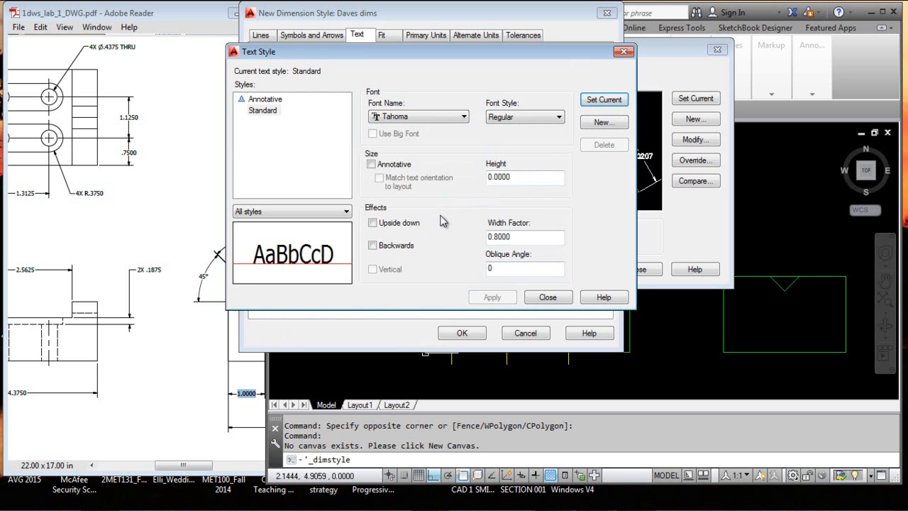
pyautogui.click(547, 298)
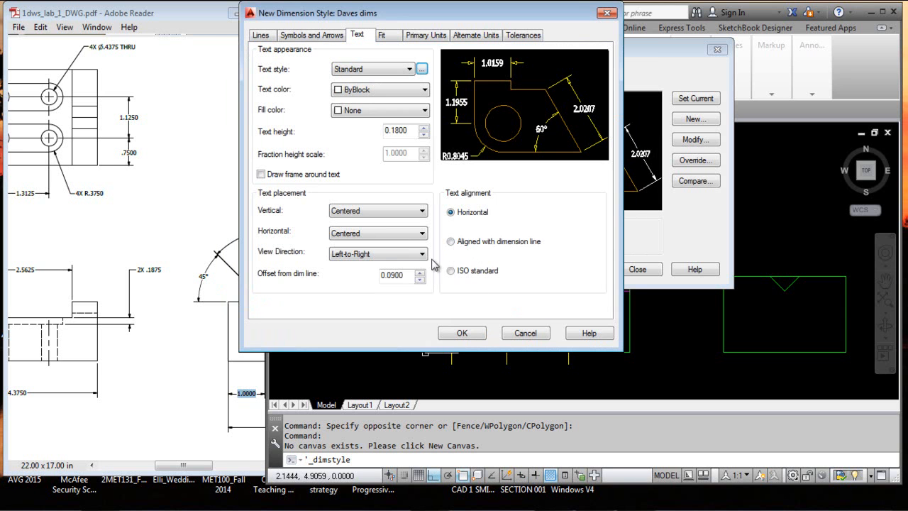
# Keep Standard as the dimension text style and set the text color to ByLayer
pyautogui.click(409, 69)
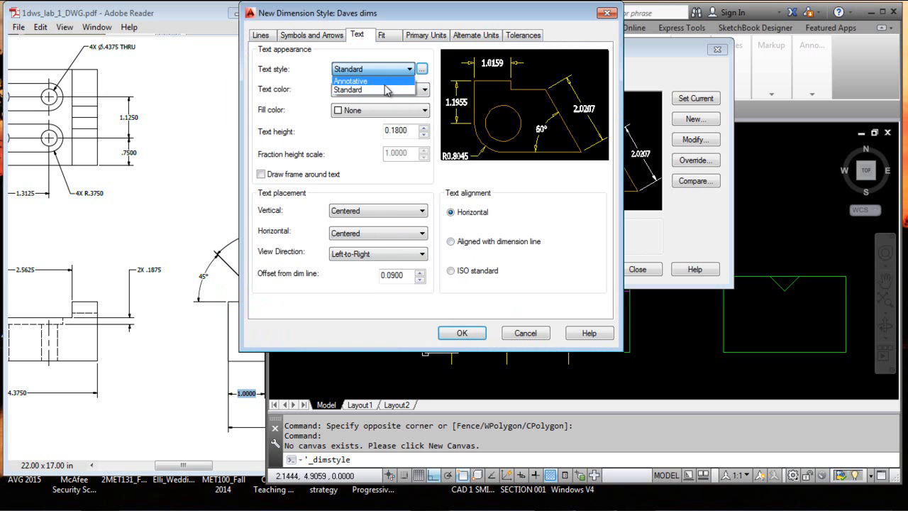
pyautogui.click(387, 90)
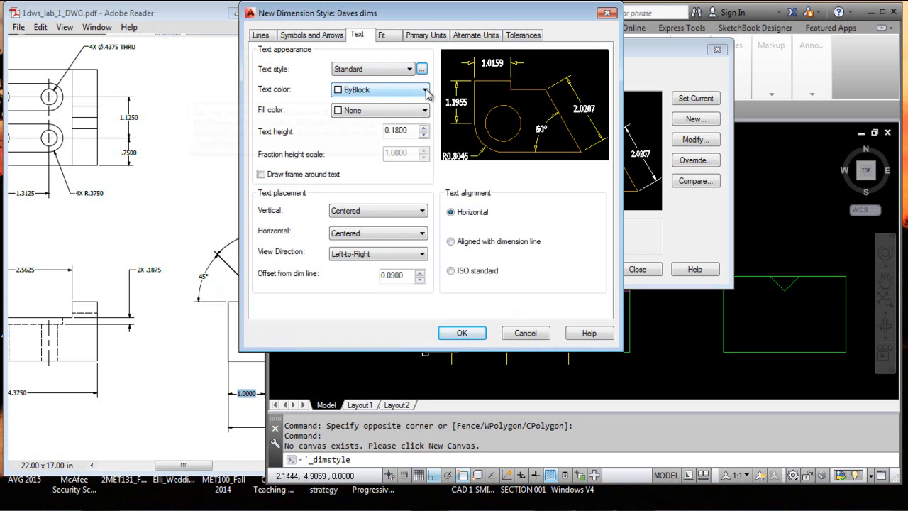
pyautogui.click(426, 90)
pyautogui.click(406, 104)
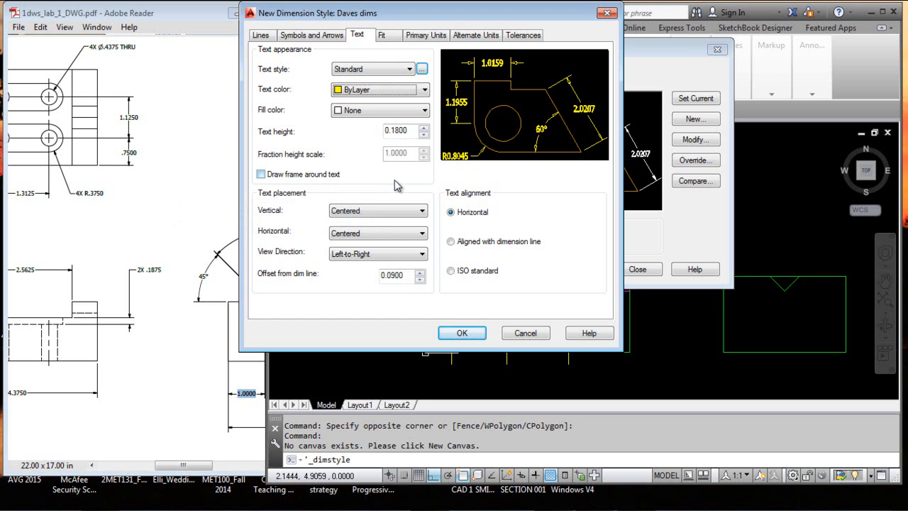
# Try the frame around the dimension text, turn it off again, and keep the vertical text placement Centered
pyautogui.click(261, 176)
pyautogui.click(262, 176)
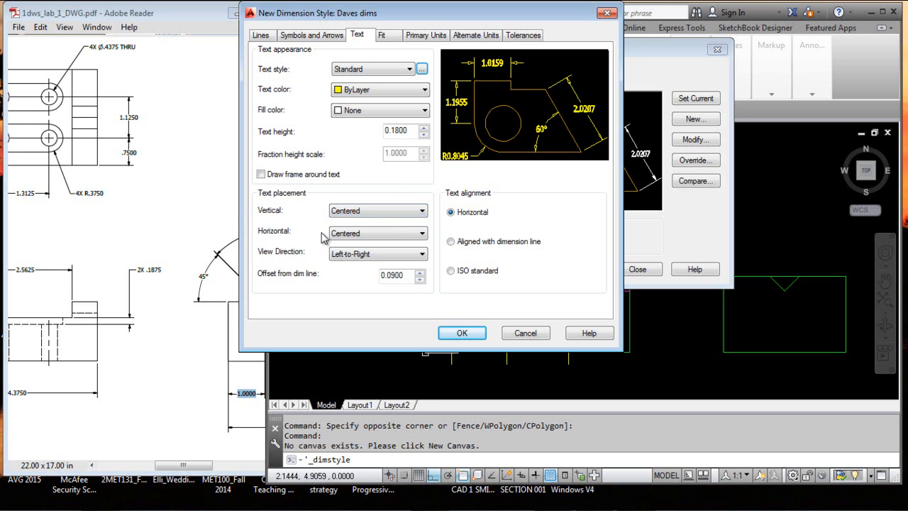
pyautogui.click(425, 213)
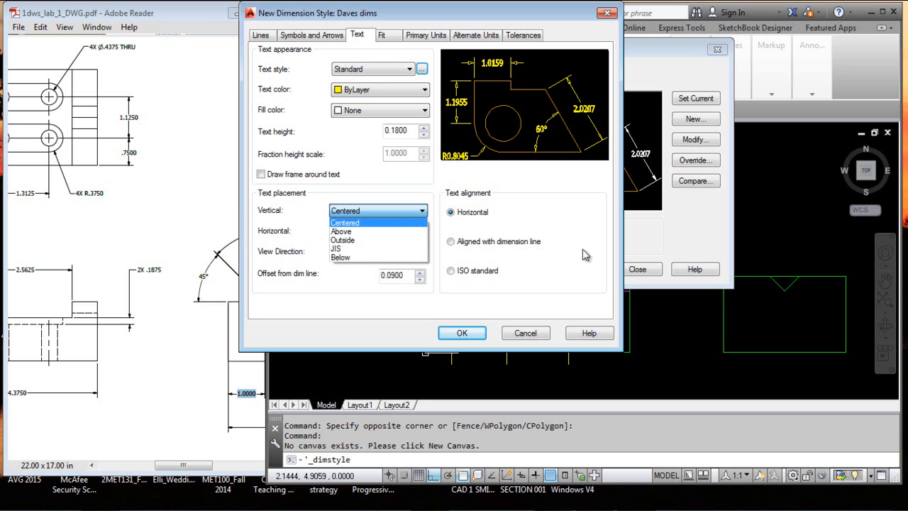
pyautogui.click(380, 223)
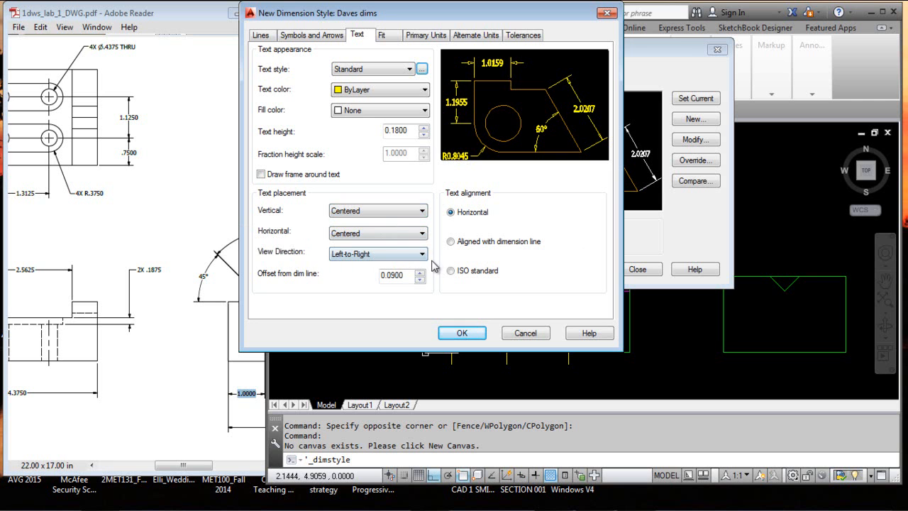
# Try the Right-to-Left view direction for the dimension text and set it back to Left-to-Right
pyautogui.click(422, 255)
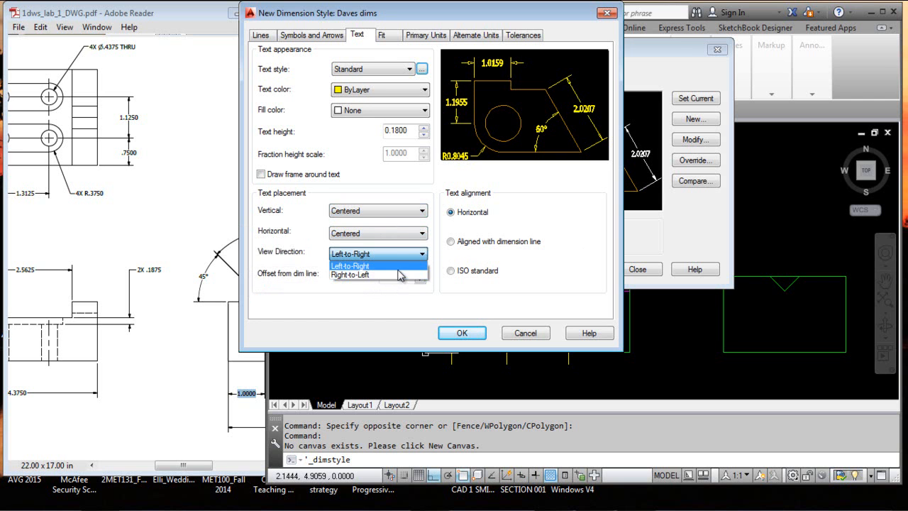
pyautogui.click(401, 274)
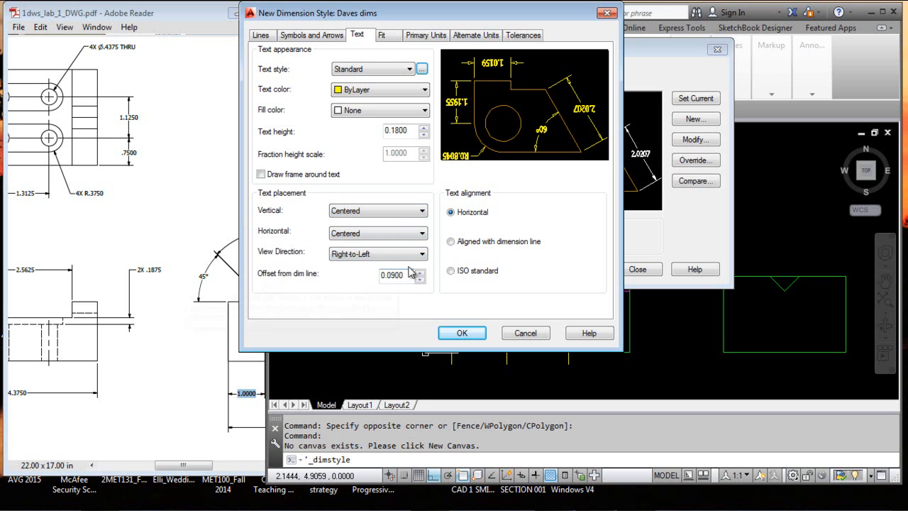
pyautogui.click(423, 254)
pyautogui.click(408, 265)
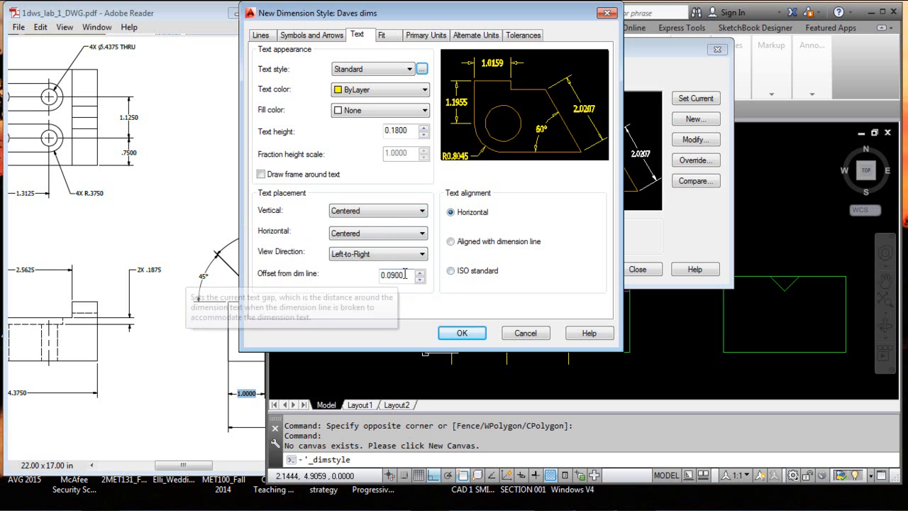
# Set the text offset from the dimension line to 0.1, after trying 0.2 in the preview
pyautogui.moveTo(405, 275); pyautogui.dragTo(383, 274)
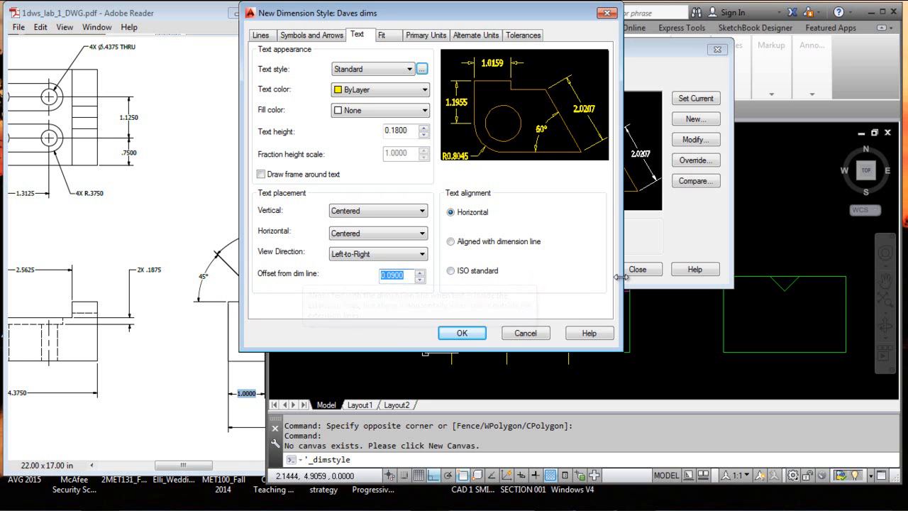
pyautogui.press('BackSpace')
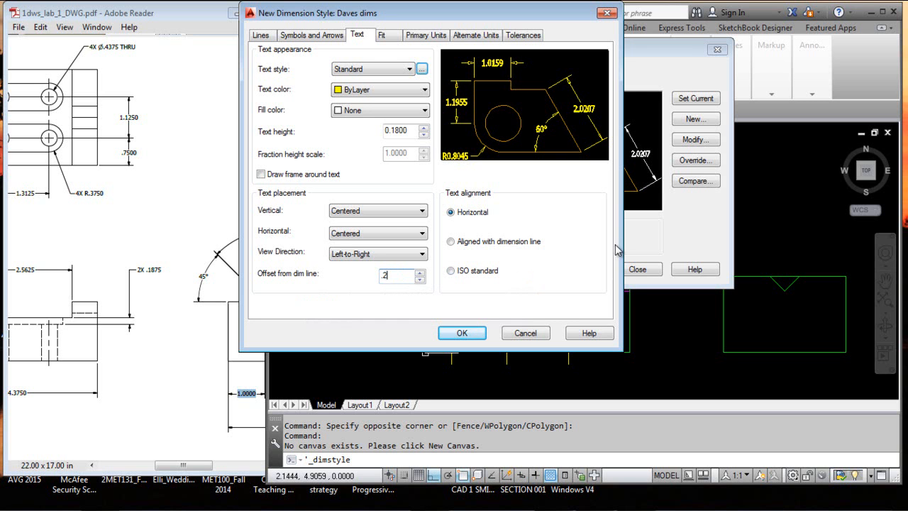
pyautogui.click(392, 233)
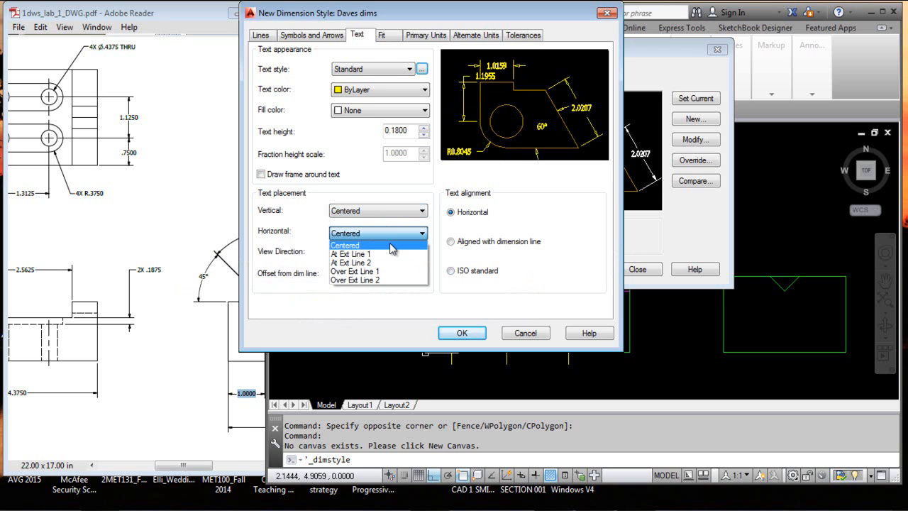
pyautogui.click(567, 251)
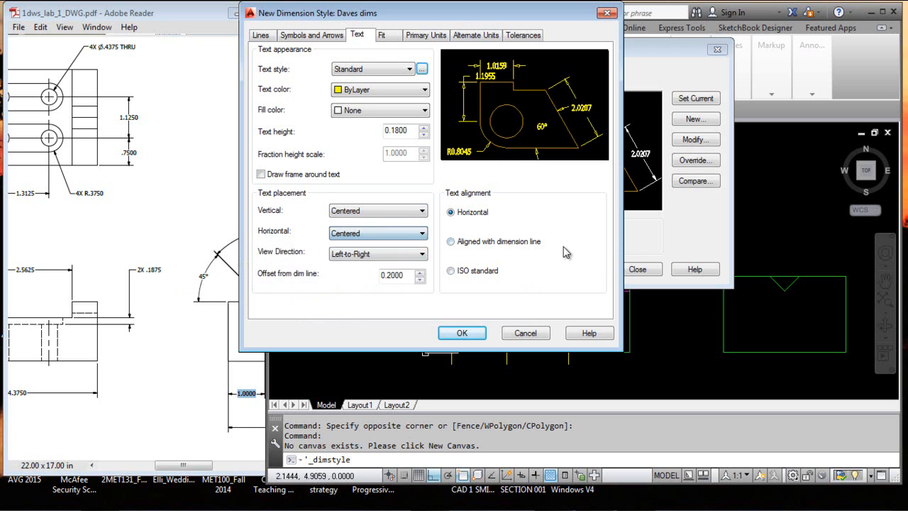
pyautogui.moveTo(415, 275); pyautogui.dragTo(375, 277)
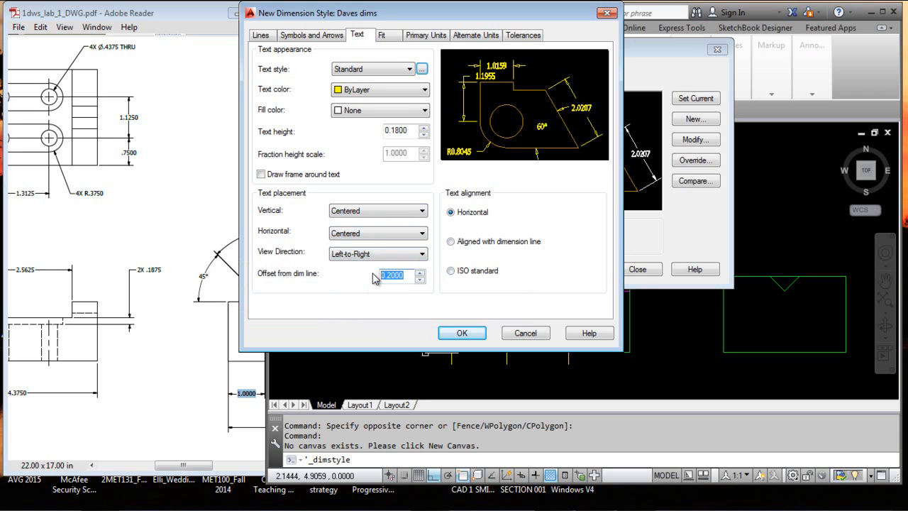
pyautogui.press('BackSpace')
pyautogui.press('Tab')
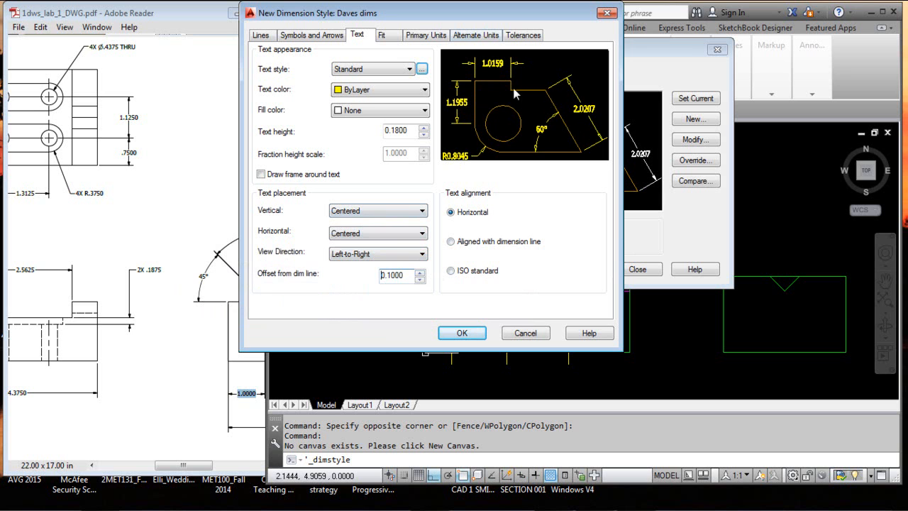
# Compare text aligned with the dimension line against horizontal text in the preview, returning the text alignment to Horizontal
pyautogui.click(452, 242)
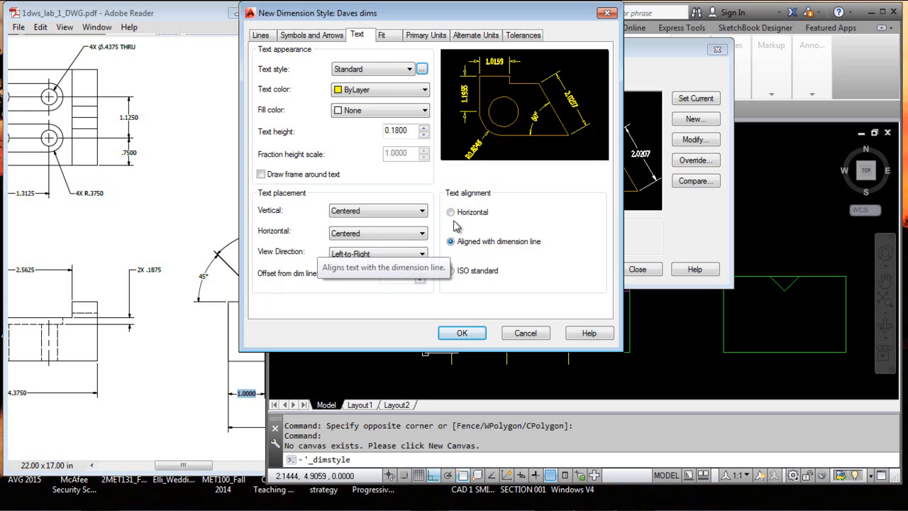
pyautogui.click(452, 213)
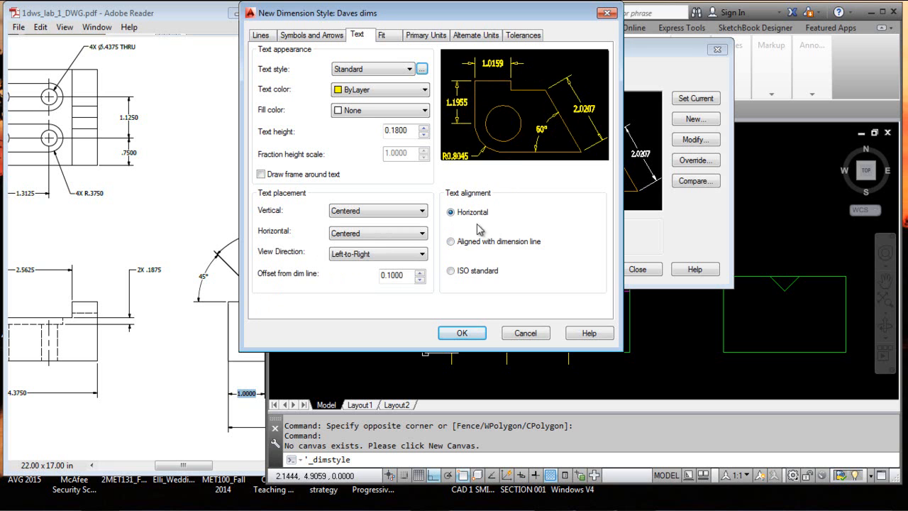
pyautogui.click(451, 241)
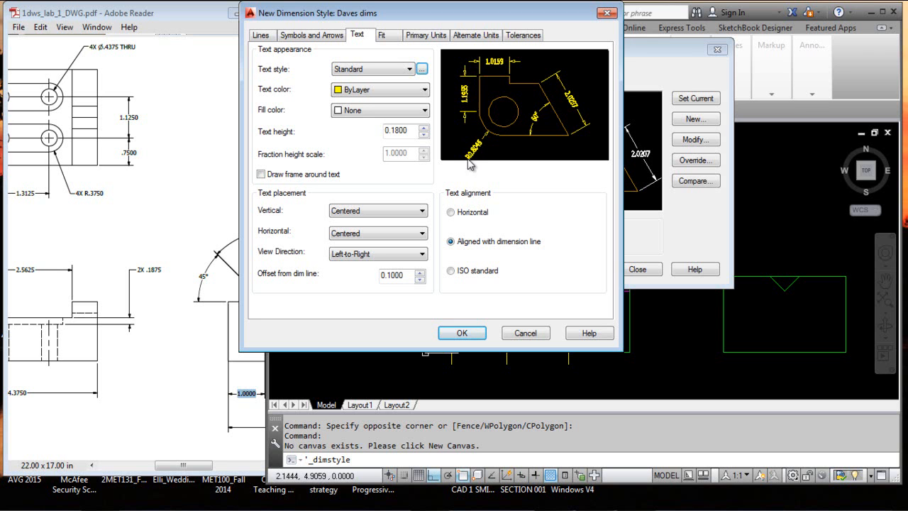
pyautogui.click(452, 213)
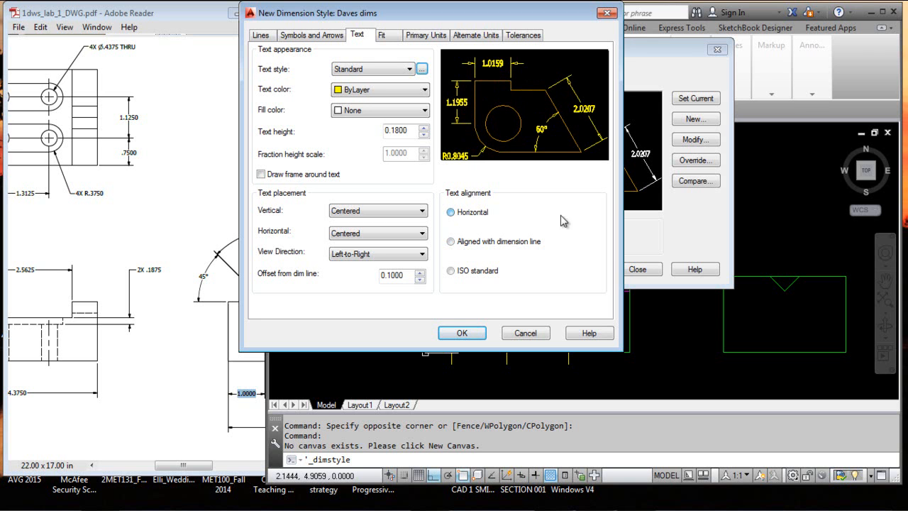
# Review the fit options, keep the linear unit format Decimal and set the primary units' linear precision to 0.000
pyautogui.click(395, 36)
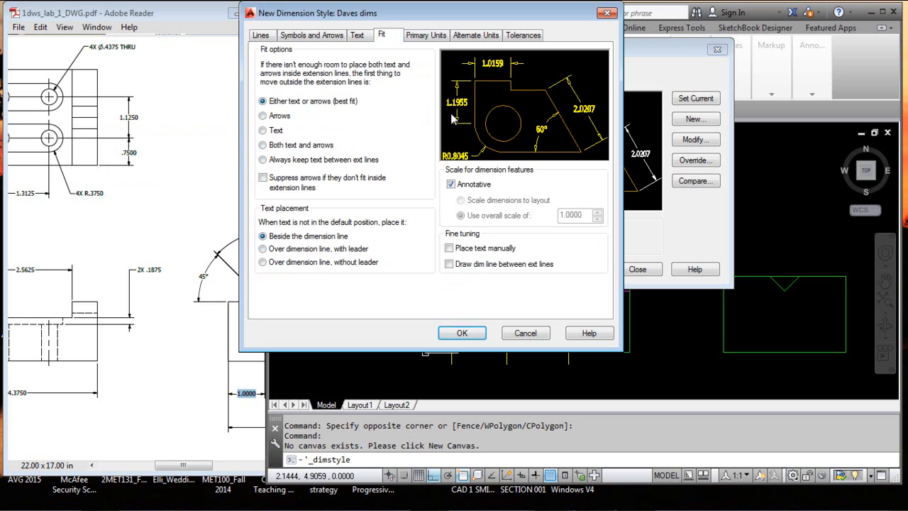
pyautogui.click(435, 36)
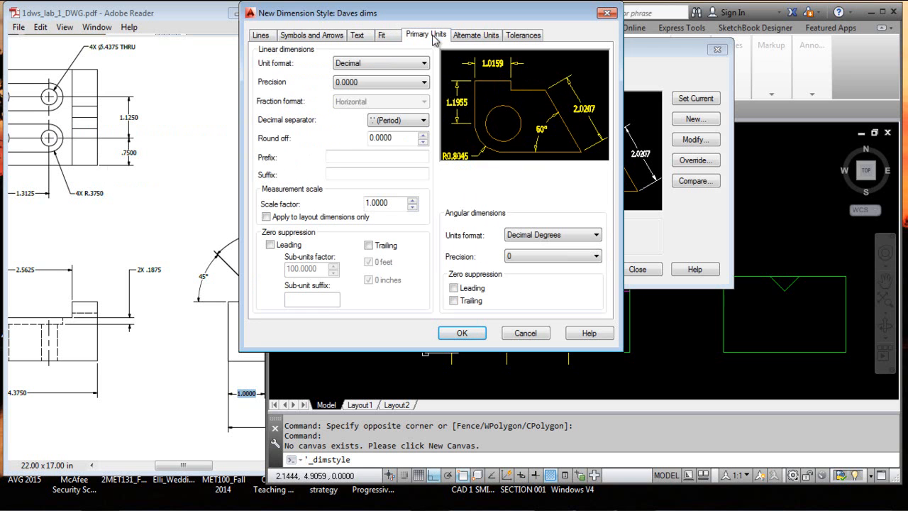
pyautogui.click(424, 63)
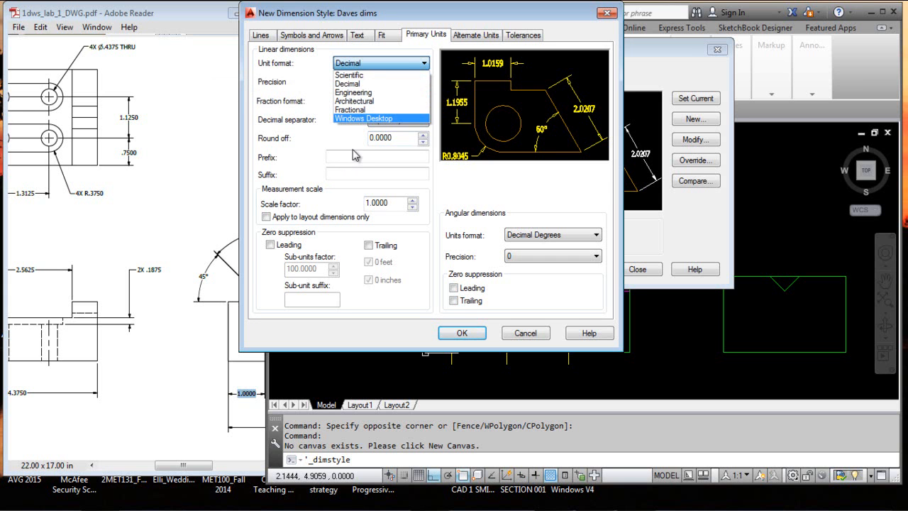
pyautogui.click(424, 64)
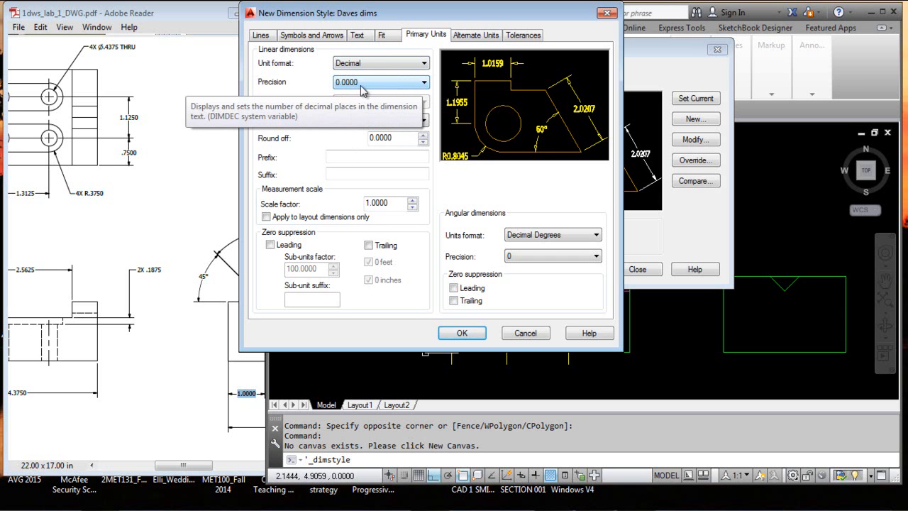
pyautogui.click(424, 83)
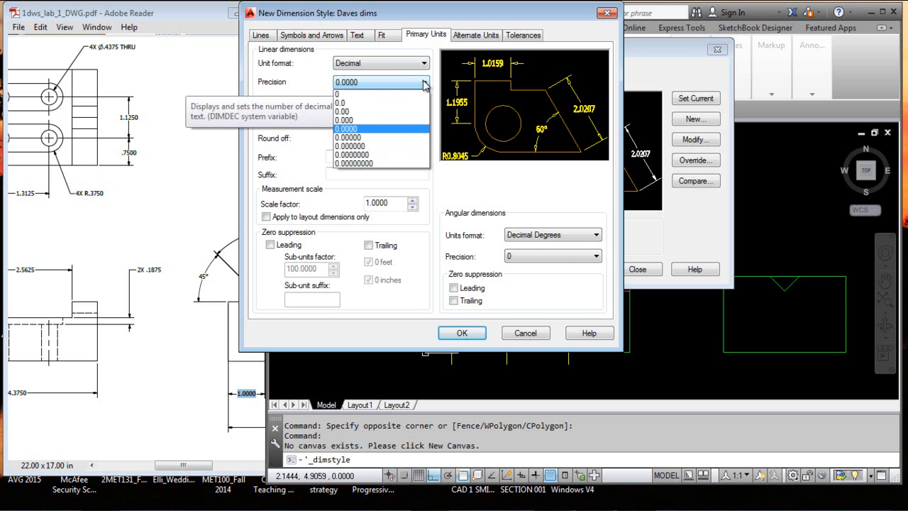
pyautogui.click(377, 122)
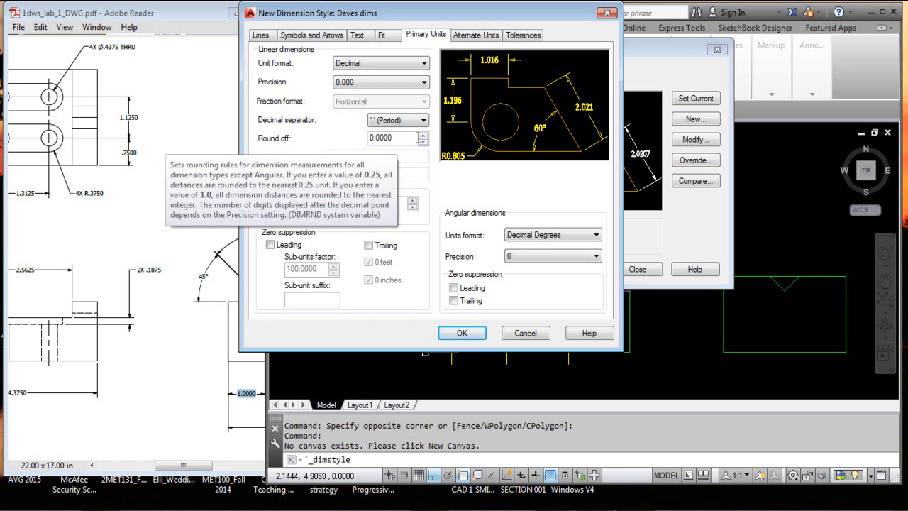
# Try a 2X prefix on the primary dimension values and clear it again
pyautogui.click(409, 139)
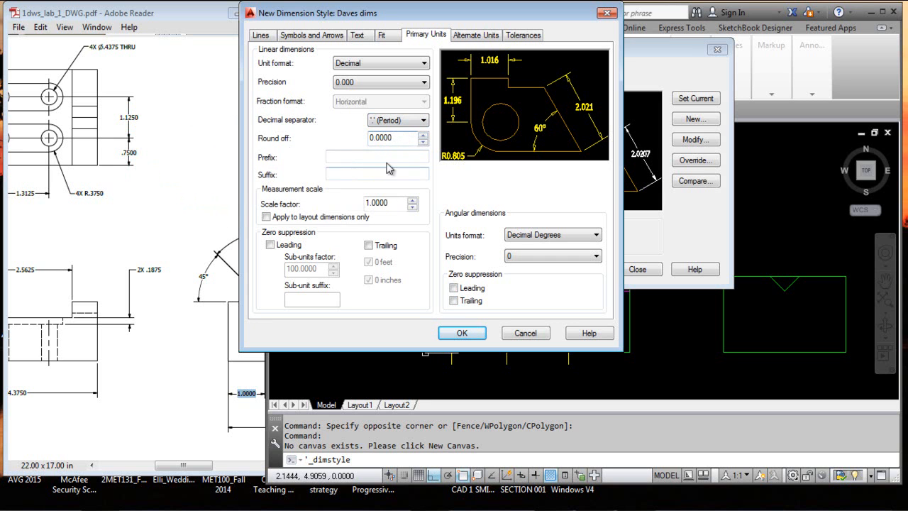
pyautogui.click(351, 157)
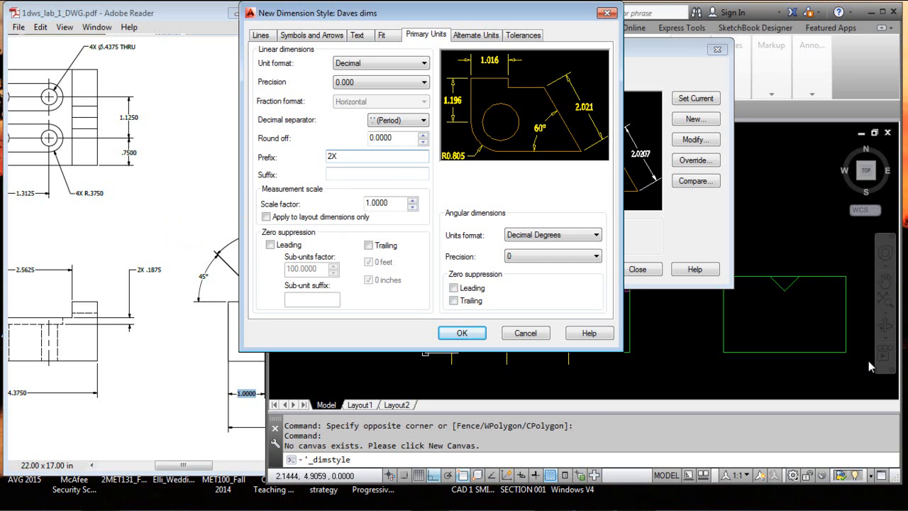
pyautogui.click(354, 175)
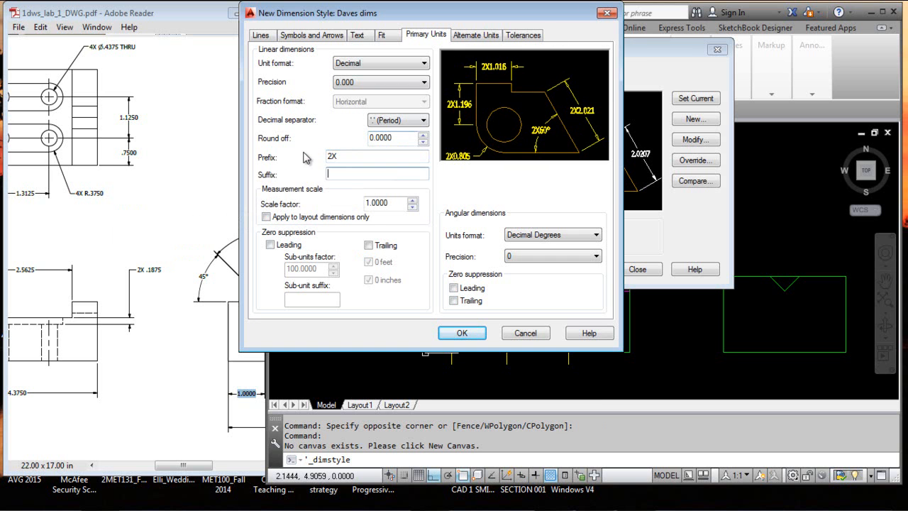
pyautogui.moveTo(340, 155); pyautogui.dragTo(324, 155)
pyautogui.press('BackSpace')
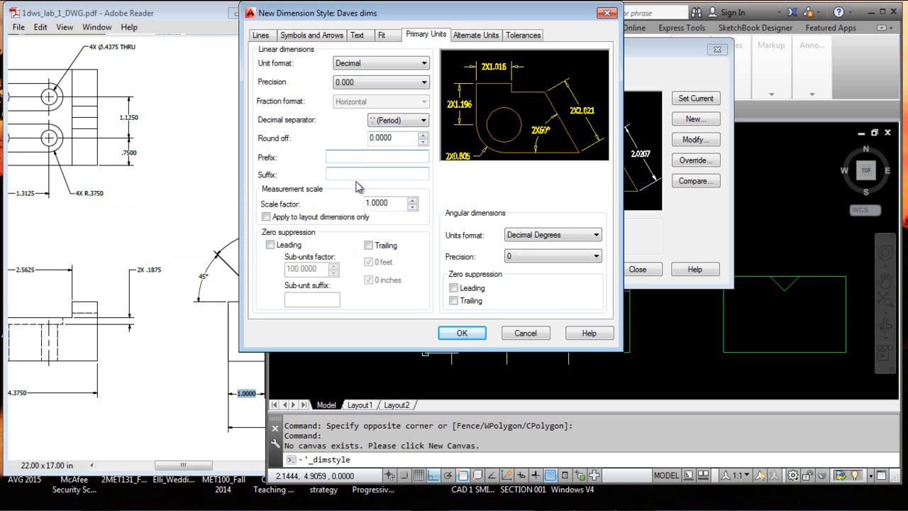
# Try a 2X suffix on the primary dimension values and clear it again
pyautogui.click(365, 174)
pyautogui.write('2X')
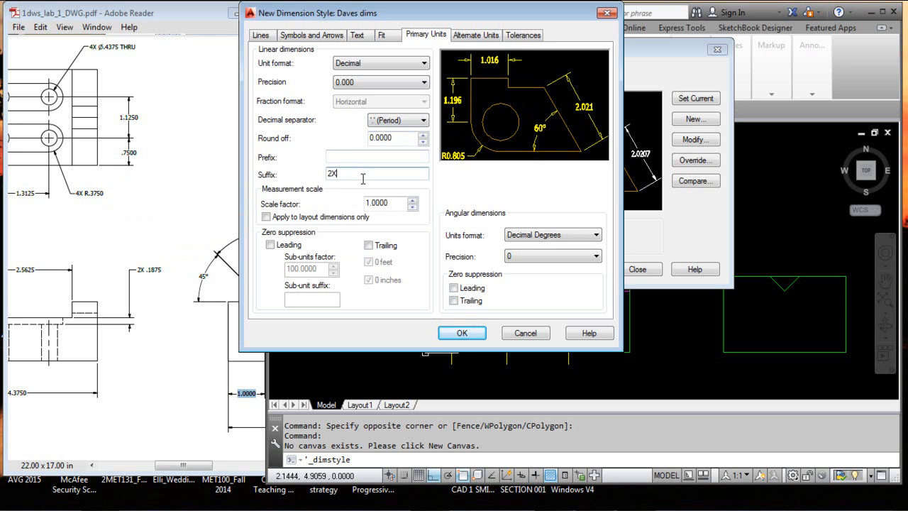
pyautogui.click(381, 155)
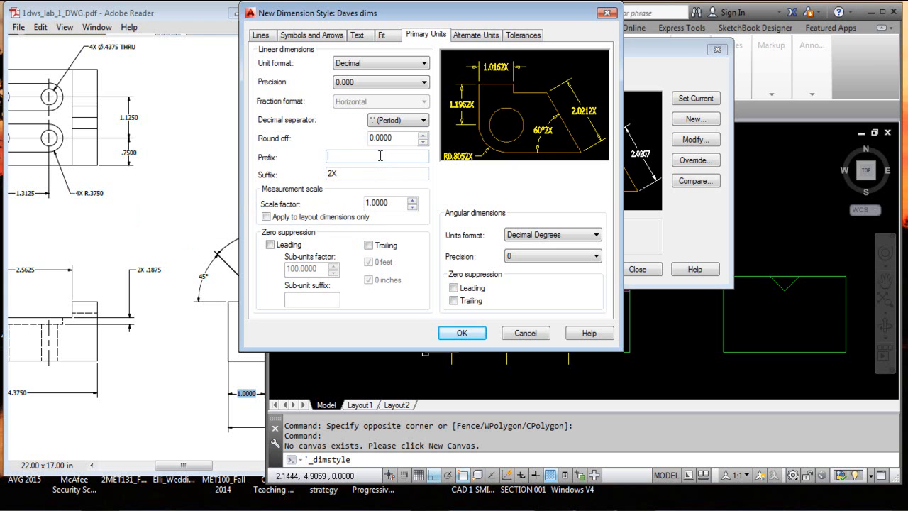
pyautogui.doubleClick(329, 174)
pyautogui.click(365, 157)
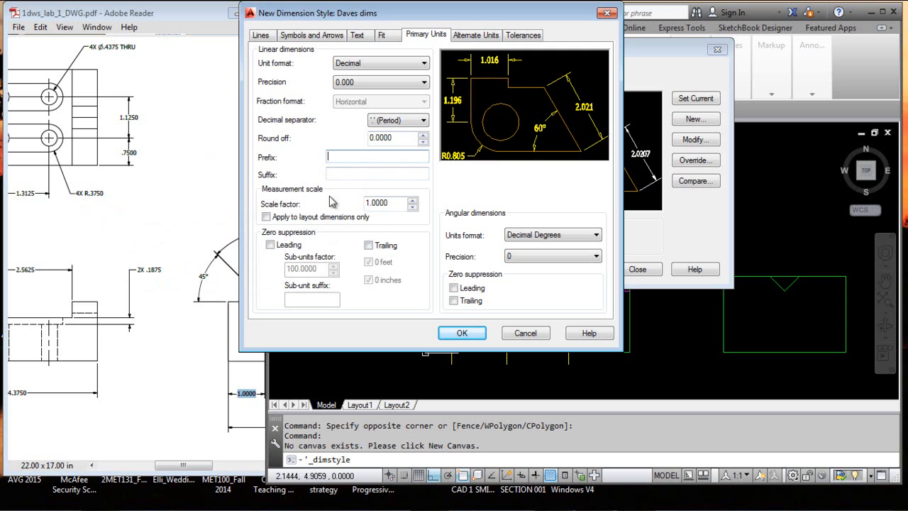
# Keep the measurement scale factor at 1.0000 and turn on leading zero suppression for linear dimensions
pyautogui.moveTo(390, 202); pyautogui.dragTo(367, 203)
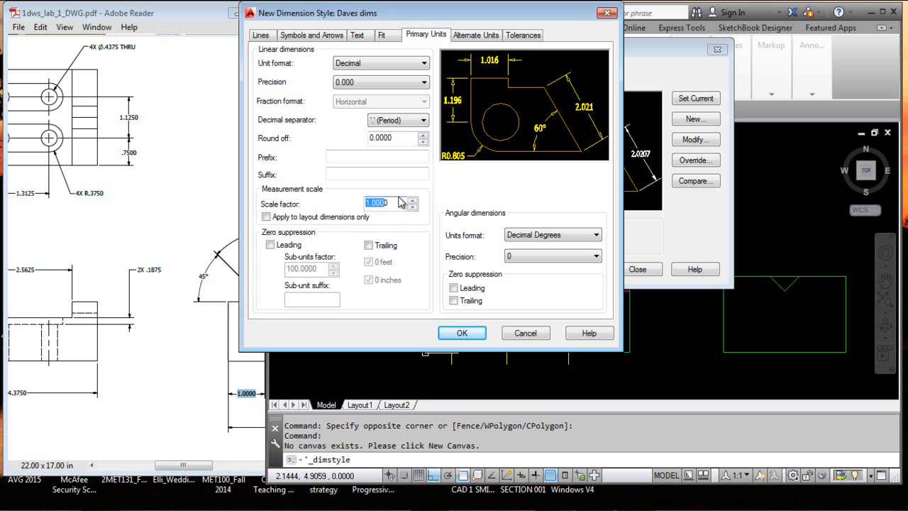
pyautogui.click(397, 156)
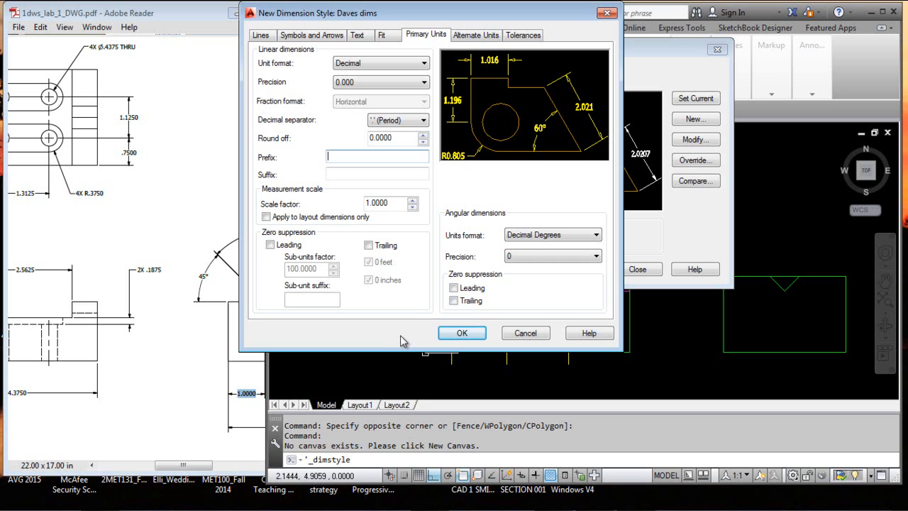
pyautogui.click(270, 244)
pyautogui.click(270, 245)
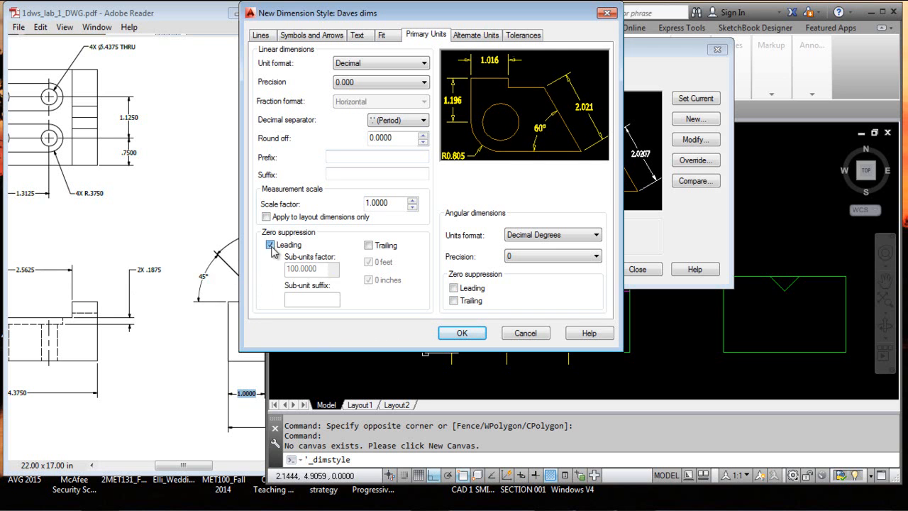
# Toggle leading zero suppression for linear dimensions to compare the preview and leave it on
pyautogui.click(271, 245)
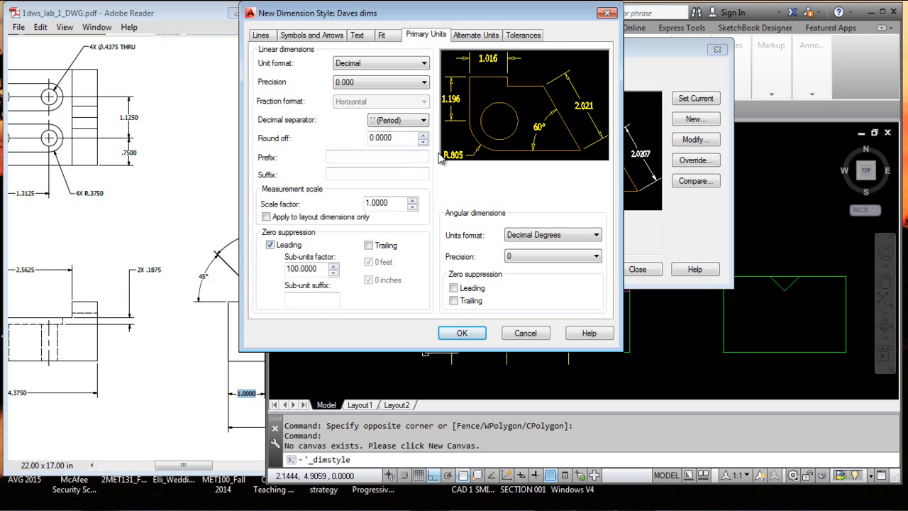
pyautogui.click(270, 245)
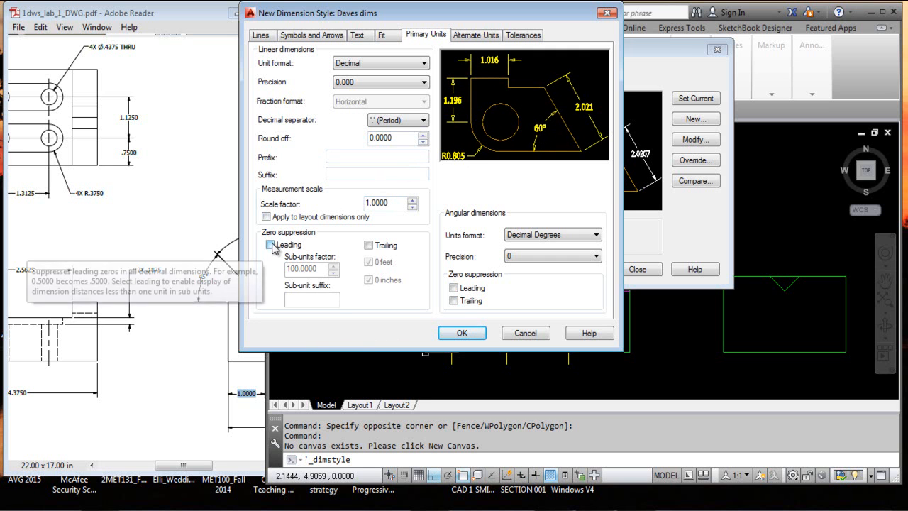
pyautogui.click(271, 245)
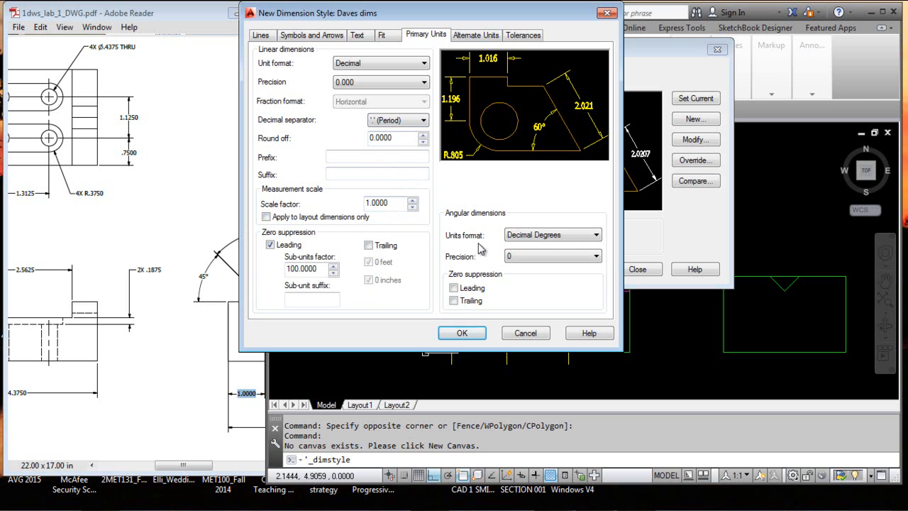
# Keep the angular precision at 0 after trying 0.00, and turn on leading zero suppression for angular dimensions
pyautogui.click(593, 257)
pyautogui.click(552, 287)
pyautogui.click(585, 256)
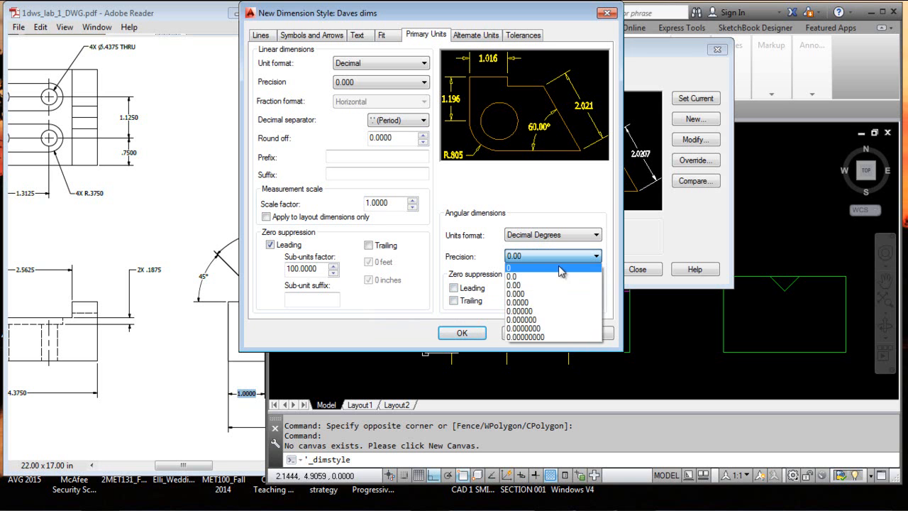
pyautogui.click(558, 269)
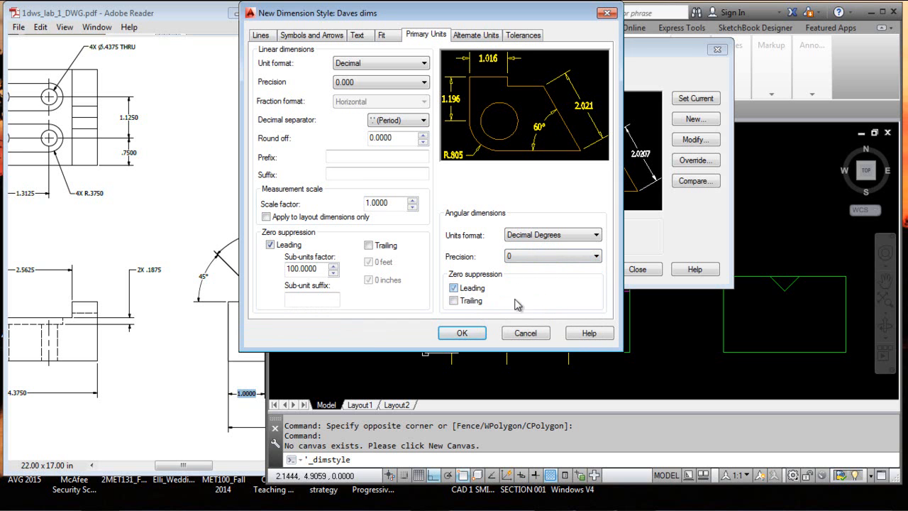
pyautogui.click(482, 288)
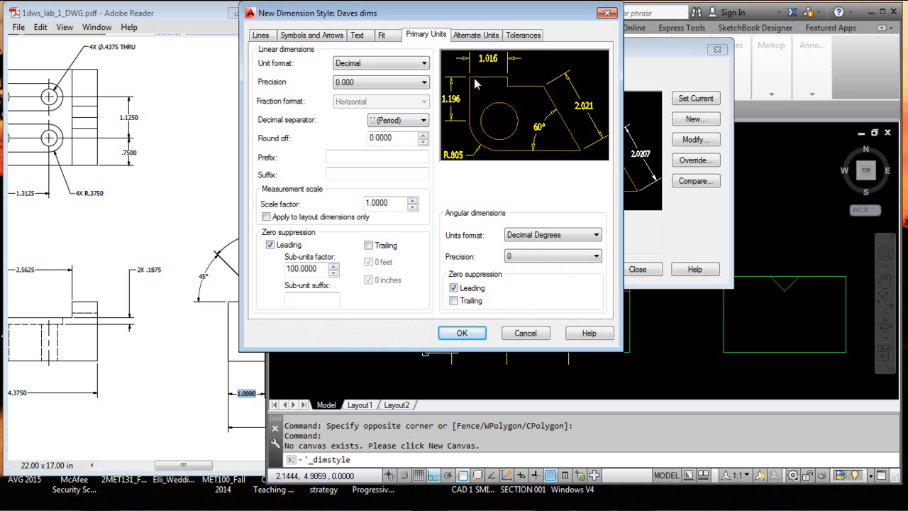
# Try displaying alternate units, check their multiplier and turn the alternate units off again
pyautogui.click(486, 37)
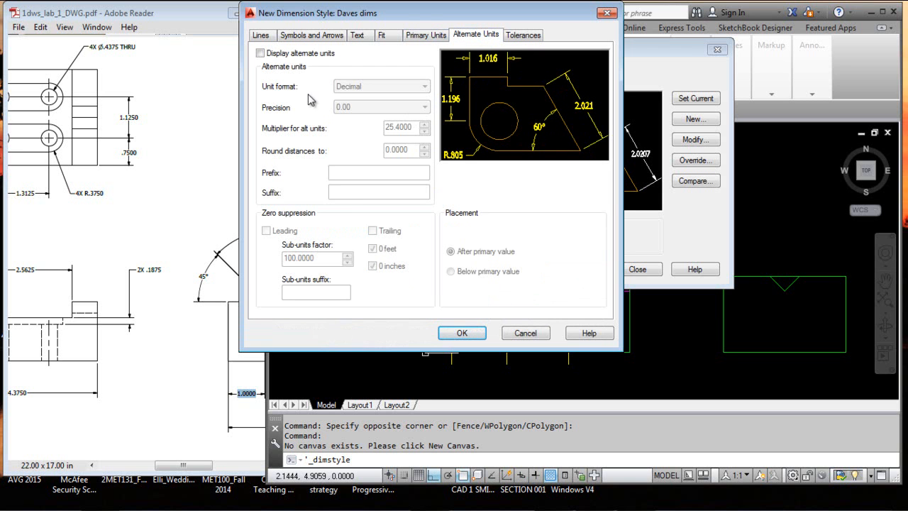
pyautogui.click(260, 53)
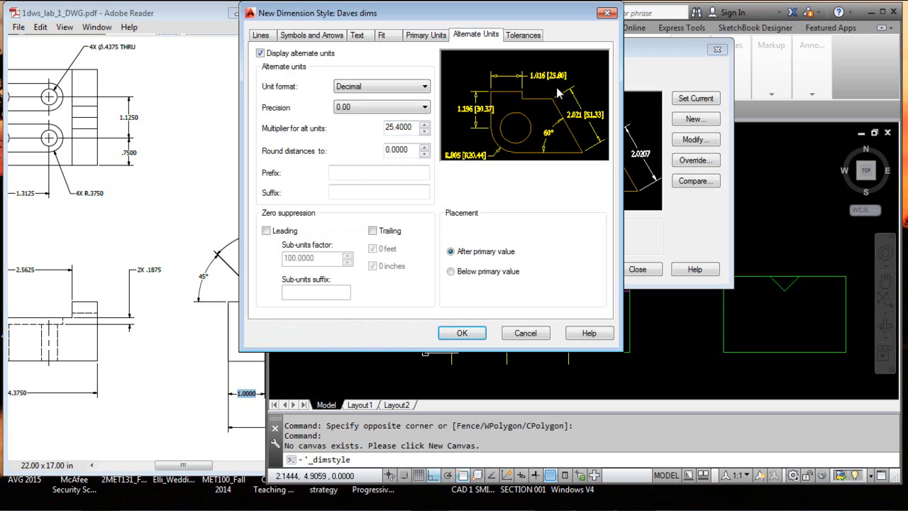
pyautogui.moveTo(413, 126); pyautogui.dragTo(385, 126)
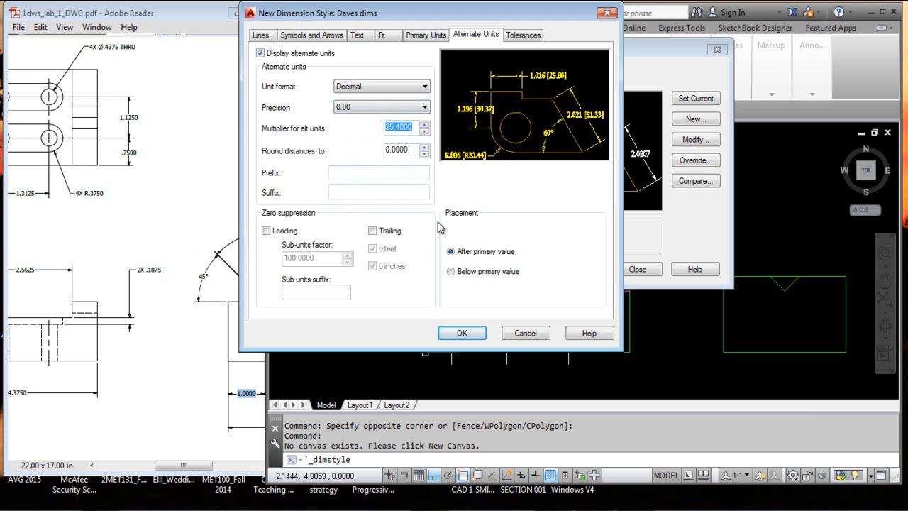
pyautogui.click(259, 54)
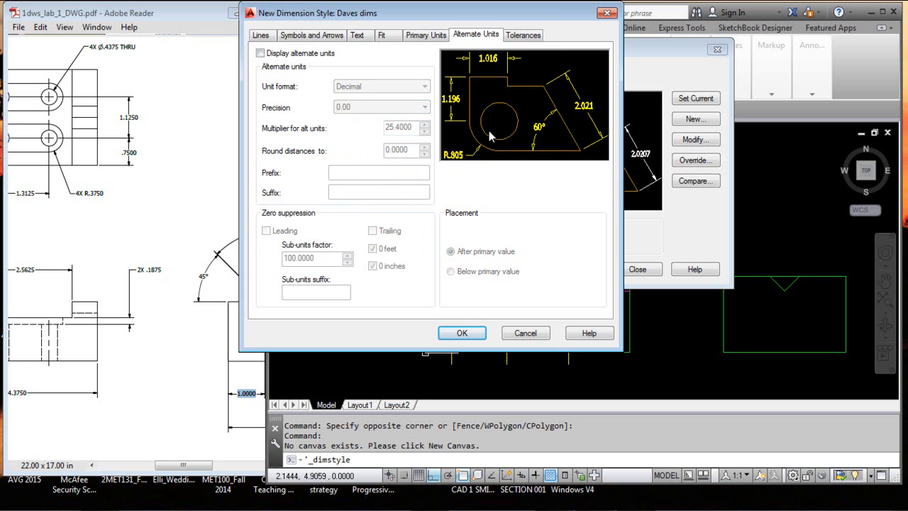
# Try the Symmetrical and Deviation tolerance methods on the dimension style
pyautogui.click(533, 41)
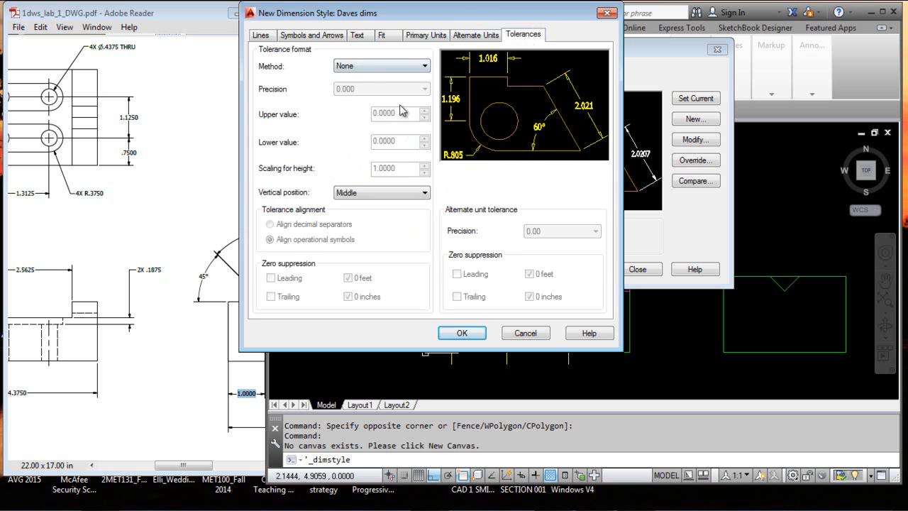
pyautogui.click(423, 65)
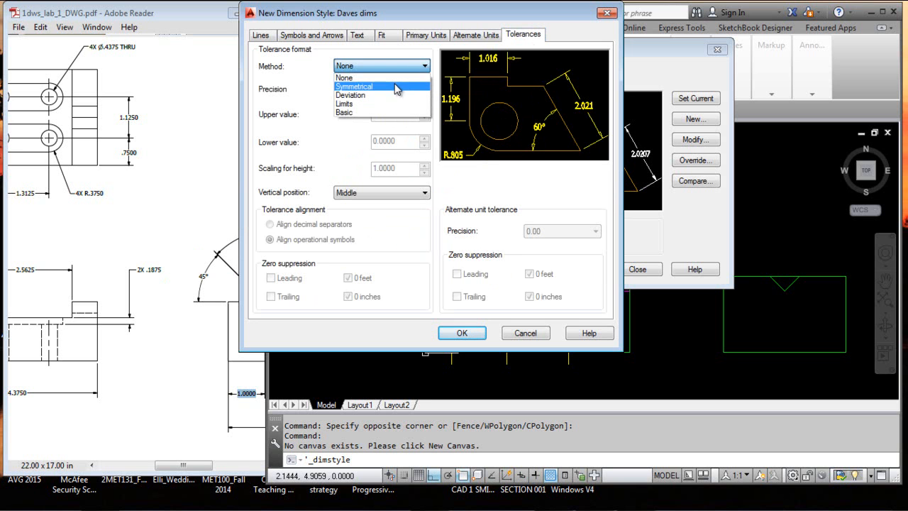
pyautogui.click(395, 88)
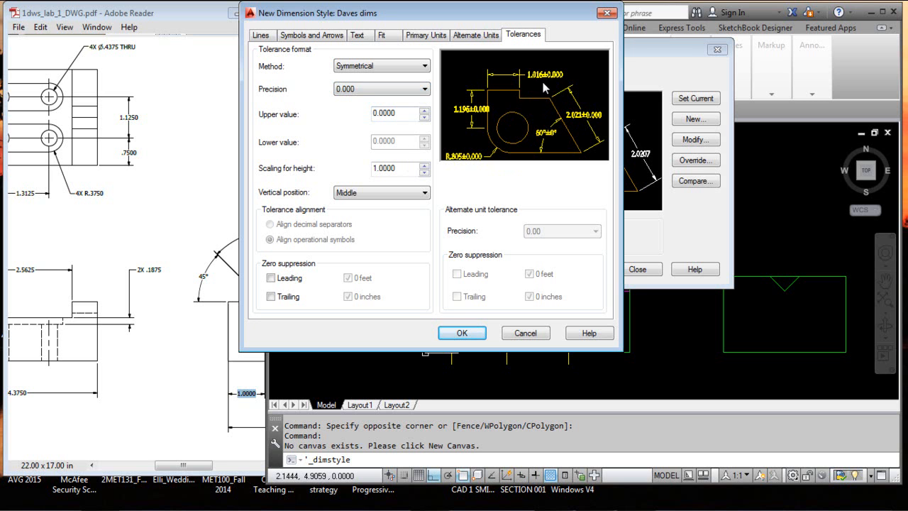
pyautogui.click(423, 66)
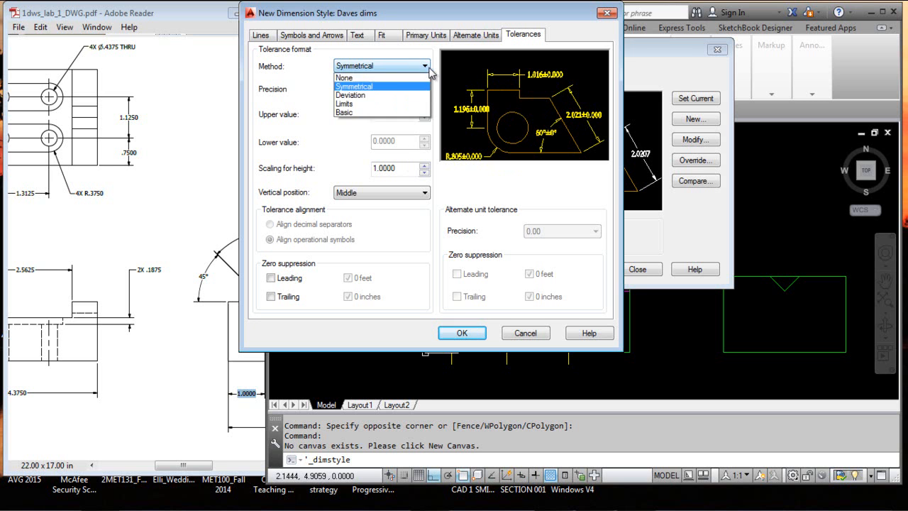
pyautogui.click(377, 96)
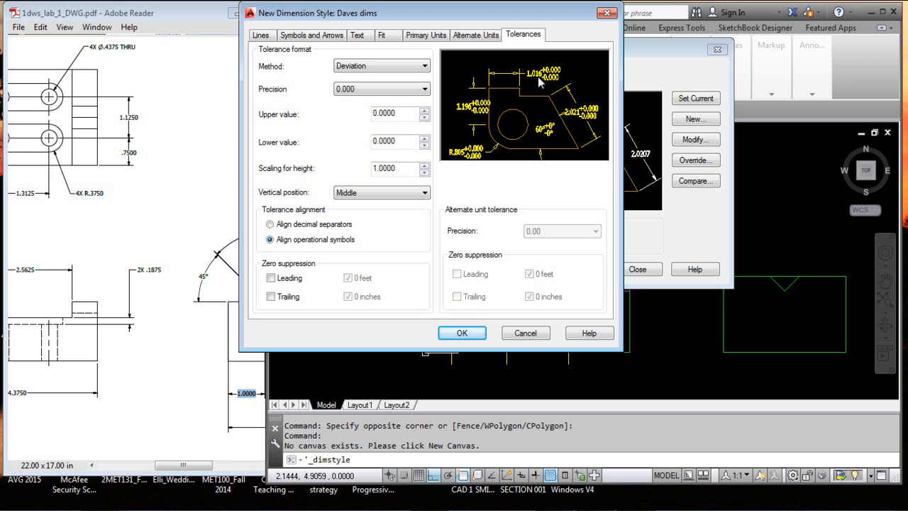
# Try the Limits tolerance method with an upper value of 0.01 and reset the upper value to 0
pyautogui.click(426, 66)
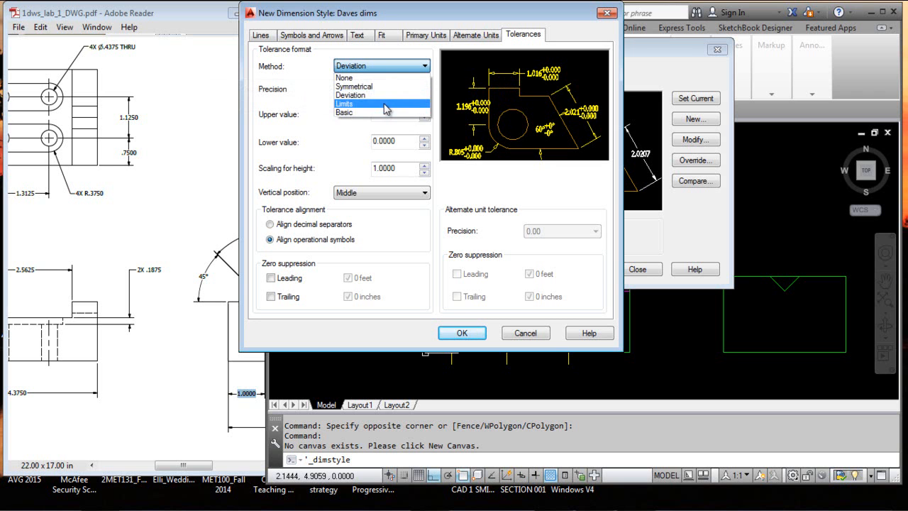
pyautogui.click(354, 104)
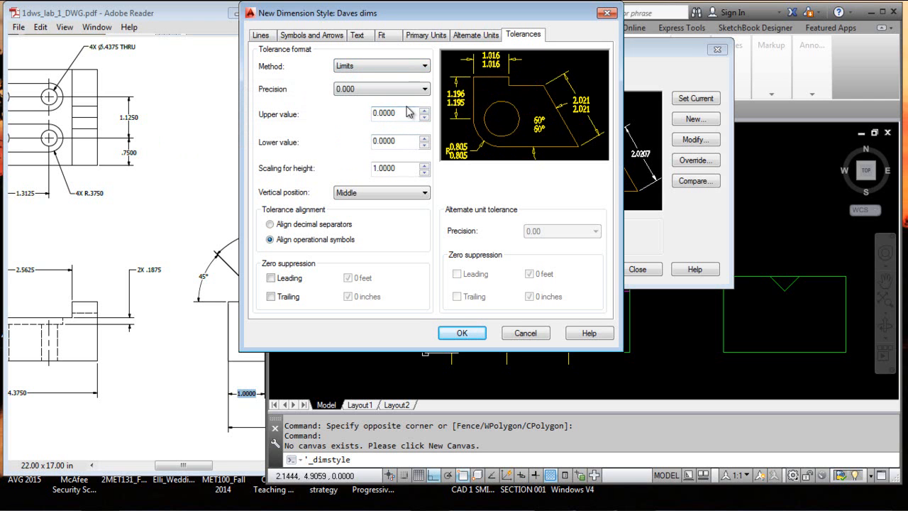
pyautogui.moveTo(394, 114); pyautogui.dragTo(379, 115)
pyautogui.write('.01')
pyautogui.press('Tab')
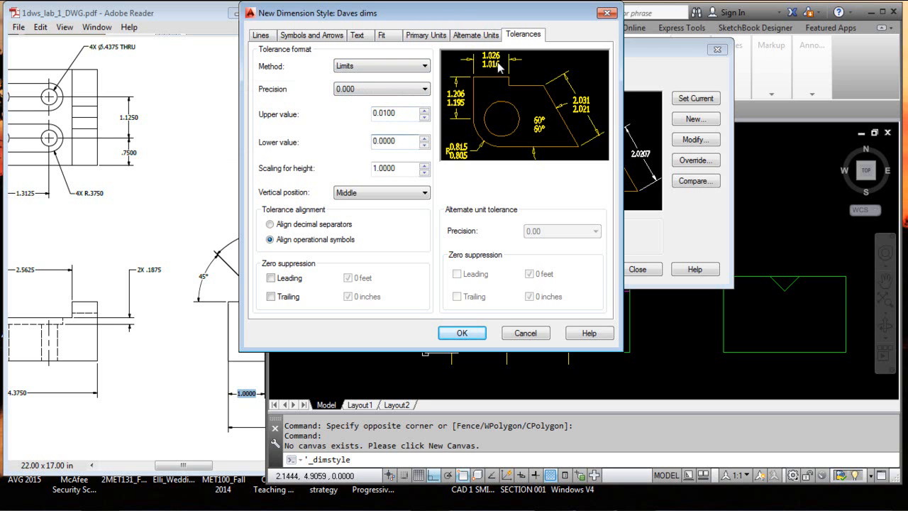
pyautogui.moveTo(403, 113); pyautogui.dragTo(341, 105)
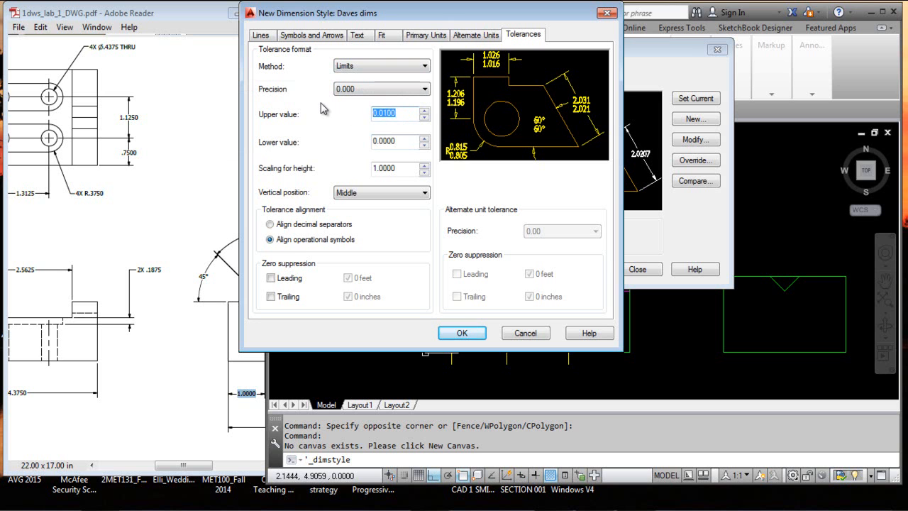
pyautogui.write('0')
# Try the Symmetrical tolerance method with an upper value of 0.01 and a tolerance precision of 0.00
pyautogui.click(424, 66)
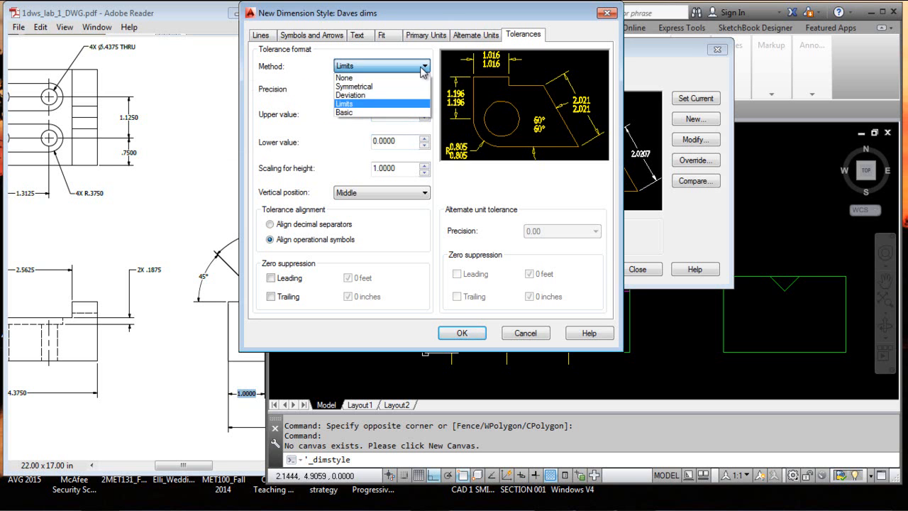
pyautogui.click(394, 86)
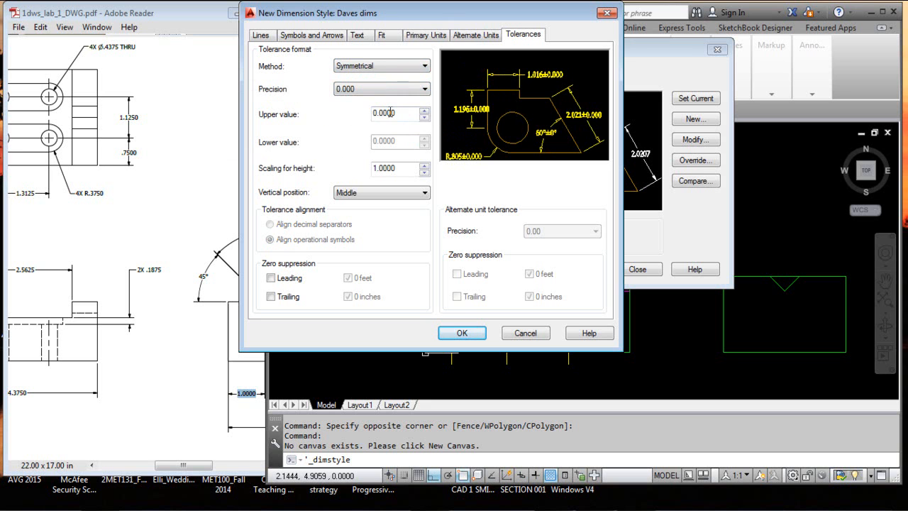
pyautogui.moveTo(399, 113); pyautogui.dragTo(361, 114)
pyautogui.write('.01')
pyautogui.click(407, 92)
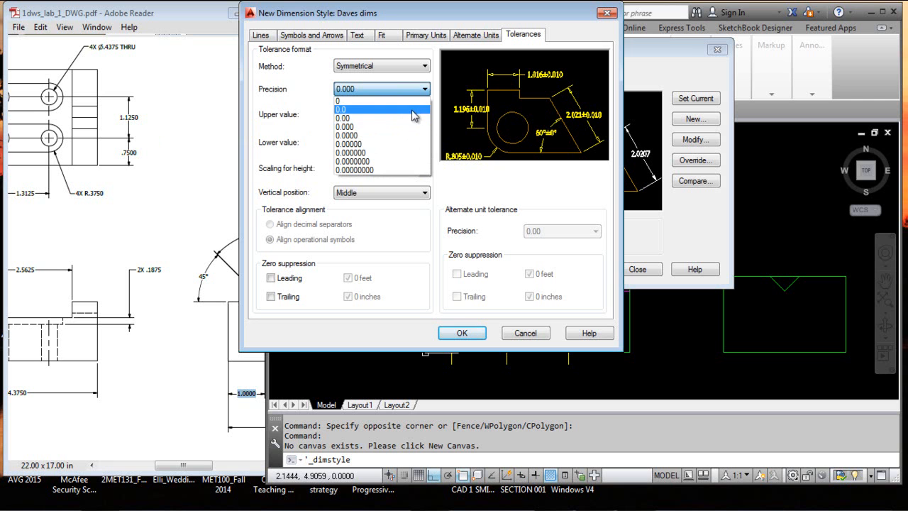
pyautogui.click(410, 118)
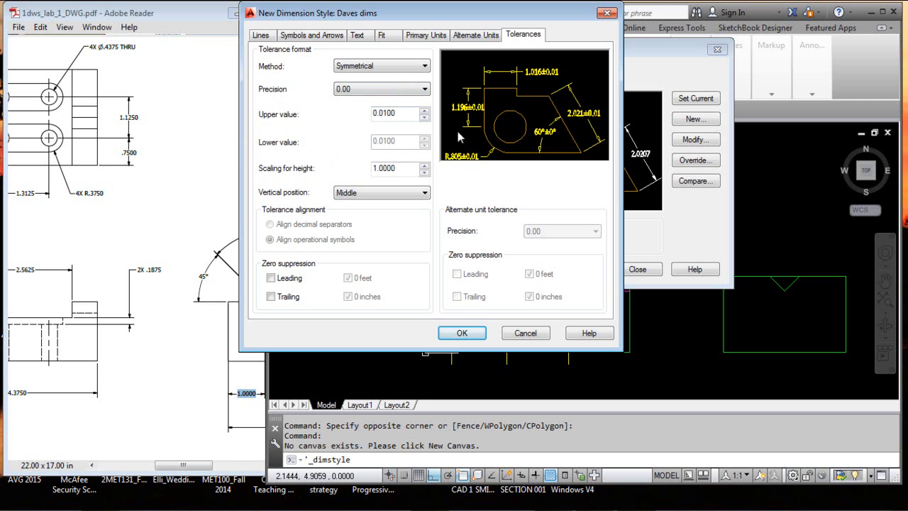
# Return the tolerance precision to 0.000 and reset the symmetrical upper value to 0
pyautogui.click(389, 90)
pyautogui.click(391, 127)
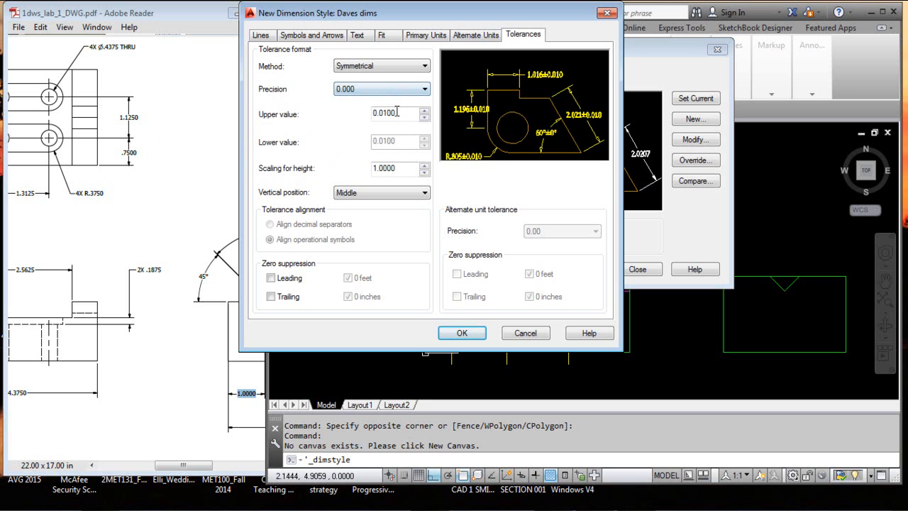
pyautogui.moveTo(398, 113); pyautogui.dragTo(349, 114)
pyautogui.write('0')
# Try the Deviation tolerance method with an upper value of 0.01 and a lower value of 0.03
pyautogui.click(387, 64)
pyautogui.click(388, 96)
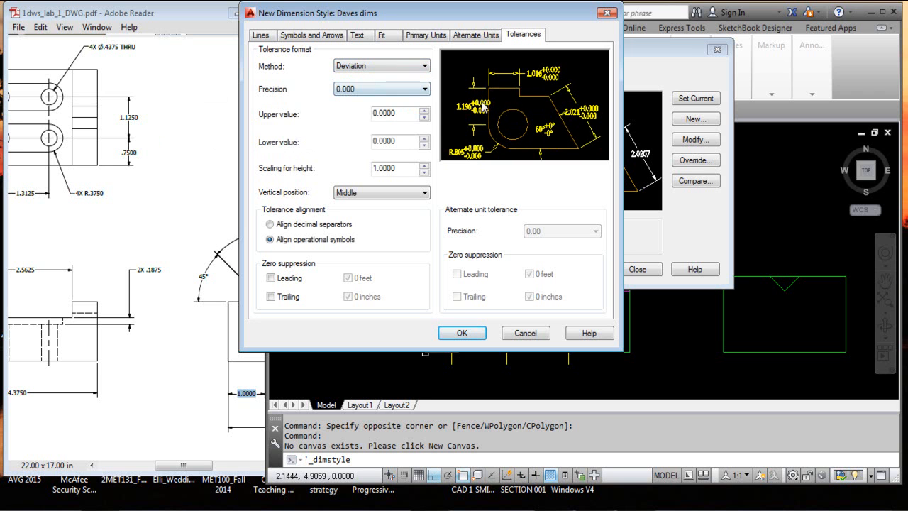
pyautogui.moveTo(414, 114); pyautogui.dragTo(371, 111)
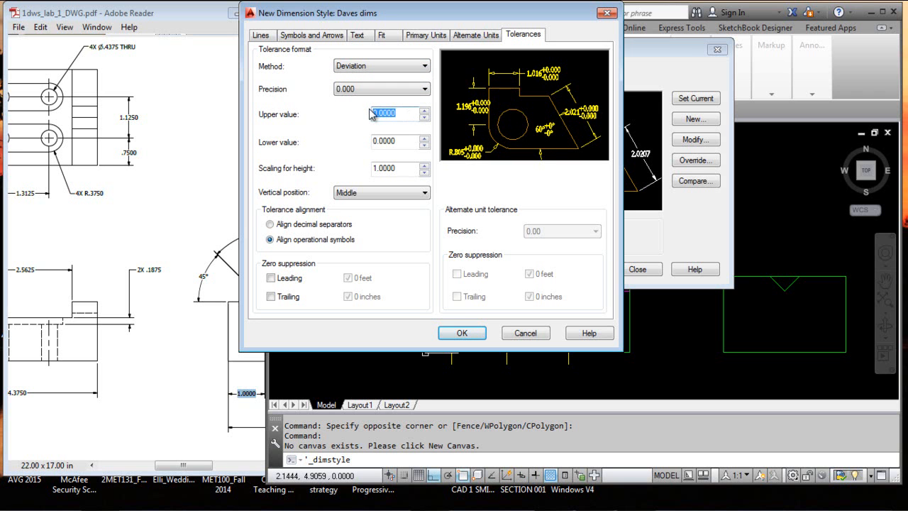
pyautogui.press('BackSpace')
pyautogui.write('.01')
pyautogui.click(401, 142)
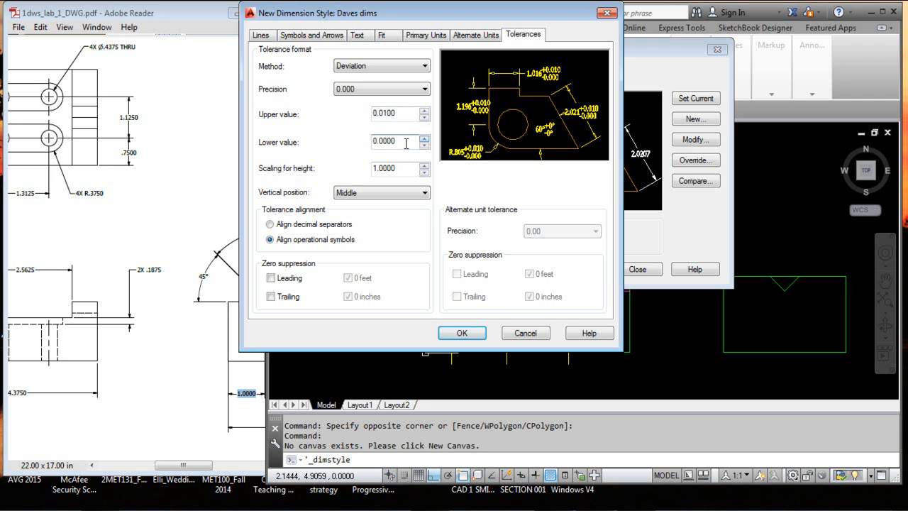
pyautogui.moveTo(401, 141); pyautogui.dragTo(362, 144)
pyautogui.press('BackSpace')
pyautogui.press('Tab')
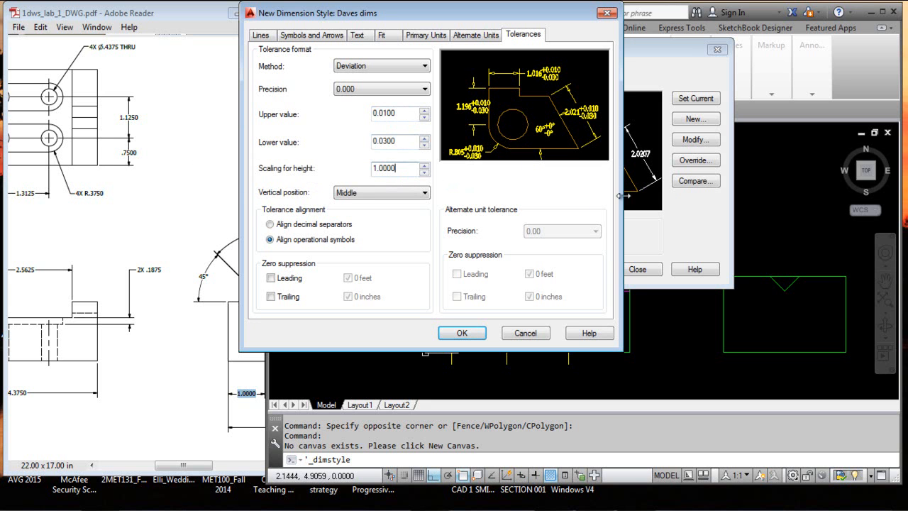
# Reset the deviation tolerance's lower and upper values to 0
pyautogui.doubleClick(369, 141)
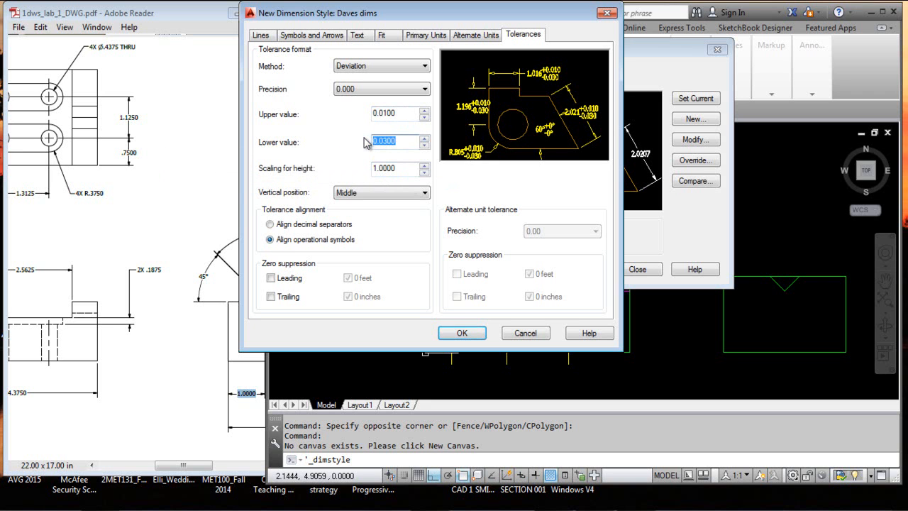
pyautogui.write('0')
pyautogui.doubleClick(411, 113)
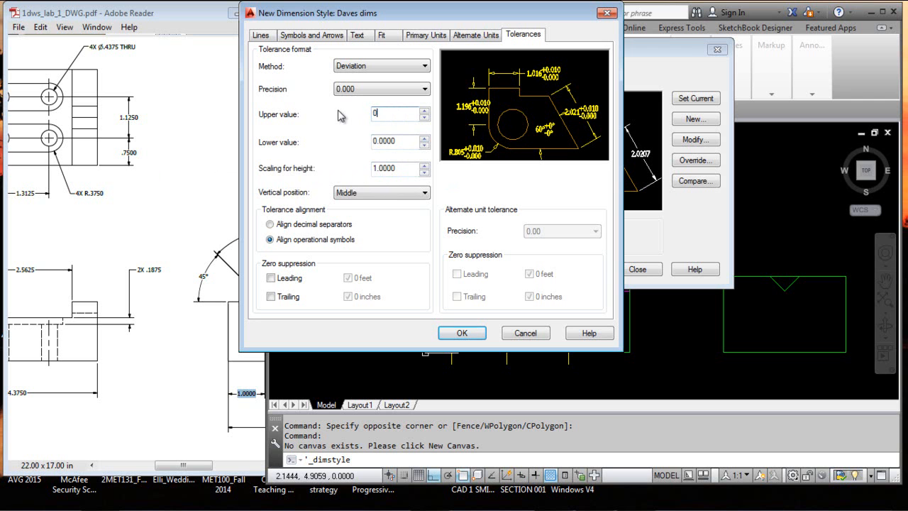
pyautogui.click(399, 140)
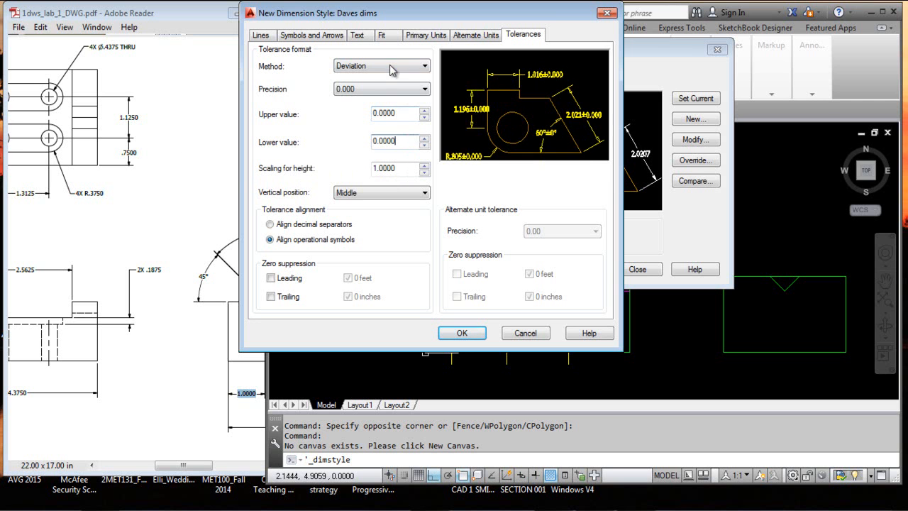
# Try the Limits and Basic tolerance methods and return the method to None
pyautogui.click(389, 66)
pyautogui.click(376, 104)
pyautogui.click(379, 66)
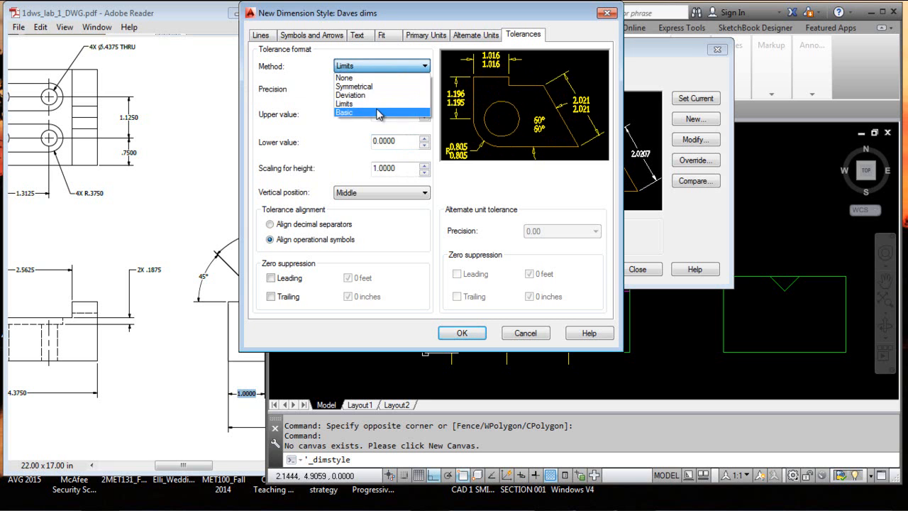
pyautogui.click(378, 113)
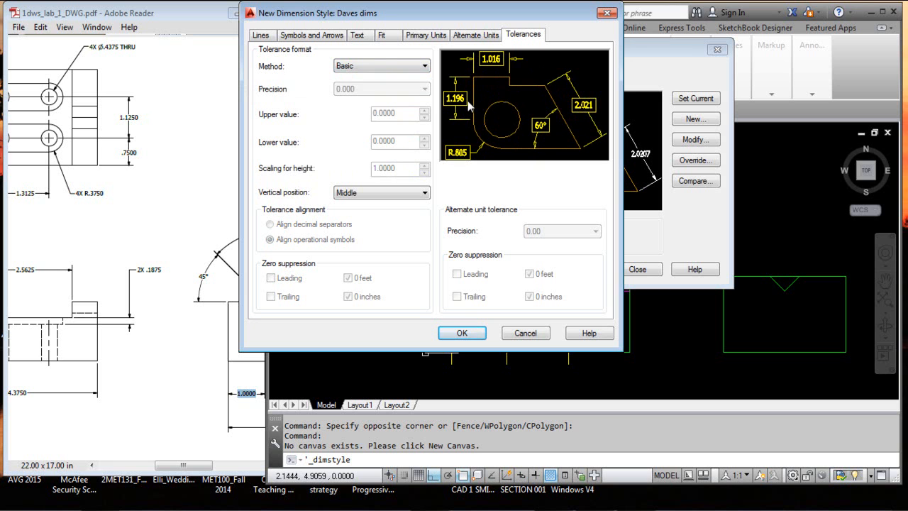
pyautogui.click(423, 66)
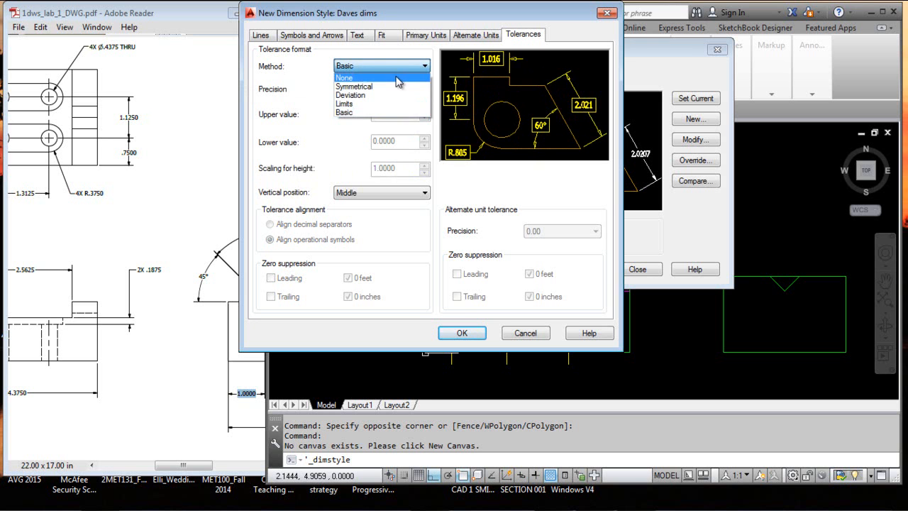
pyautogui.click(397, 75)
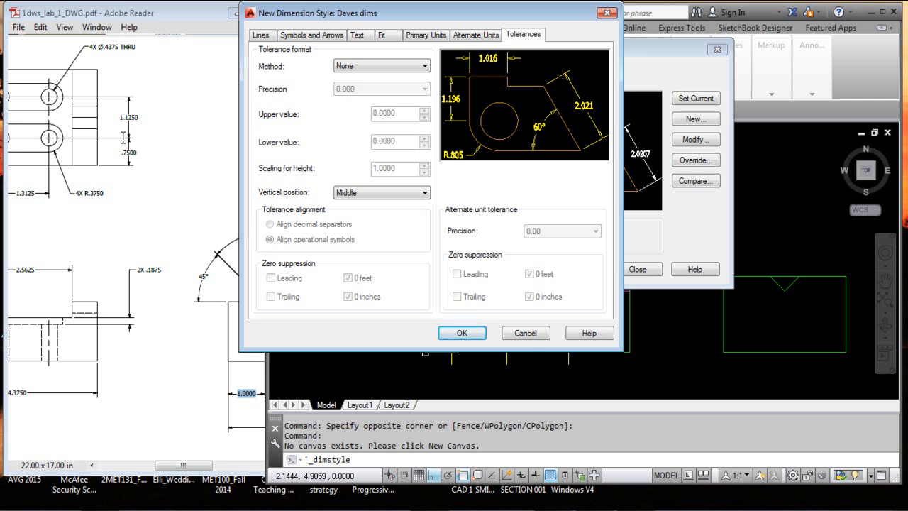
# Keep the tolerance vertical position at Middle, suppress leading zeros under the Symmetrical method, and return the method to None
pyautogui.click(424, 192)
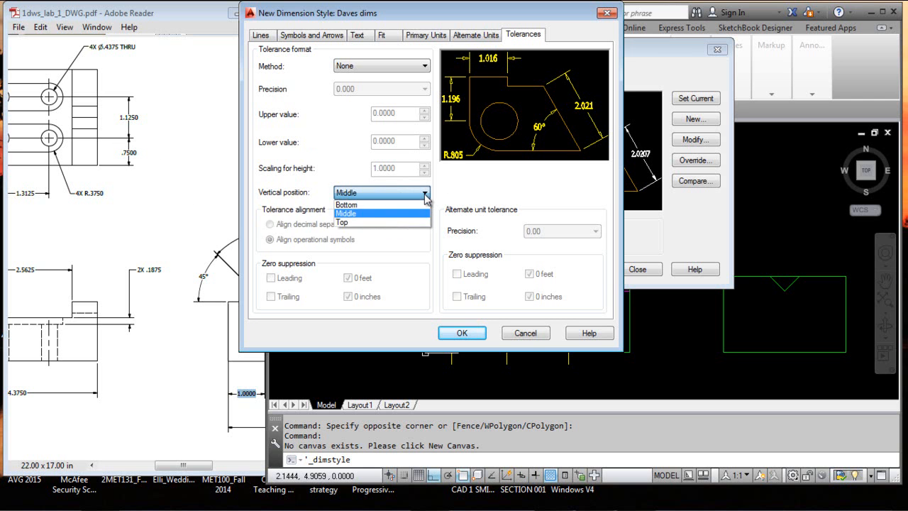
pyautogui.click(346, 212)
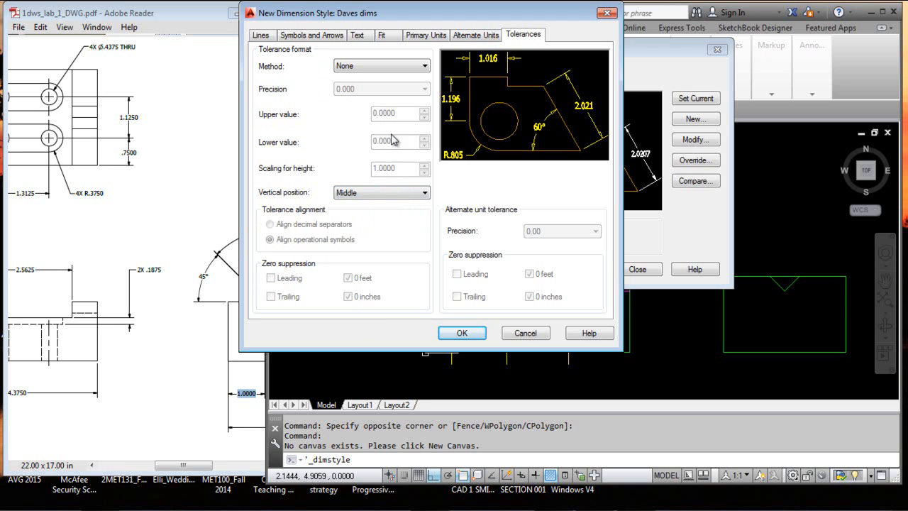
pyautogui.click(424, 66)
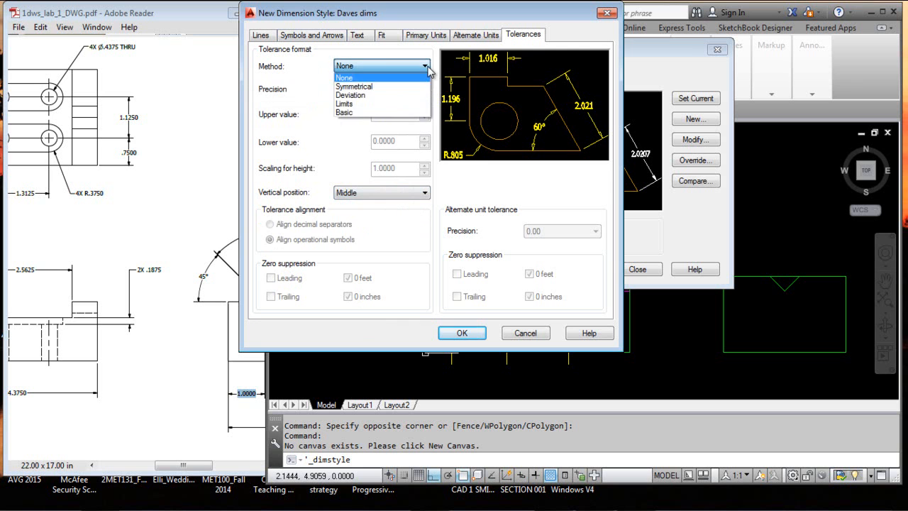
pyautogui.click(355, 75)
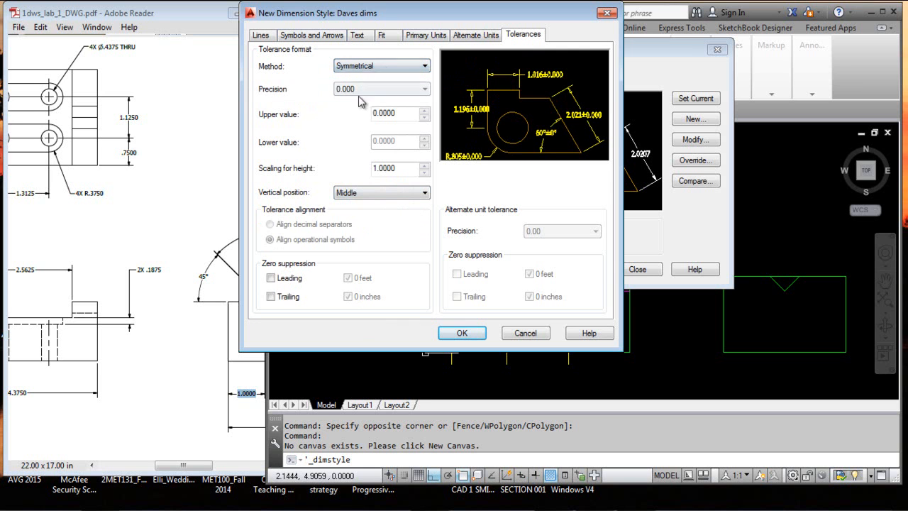
pyautogui.click(271, 278)
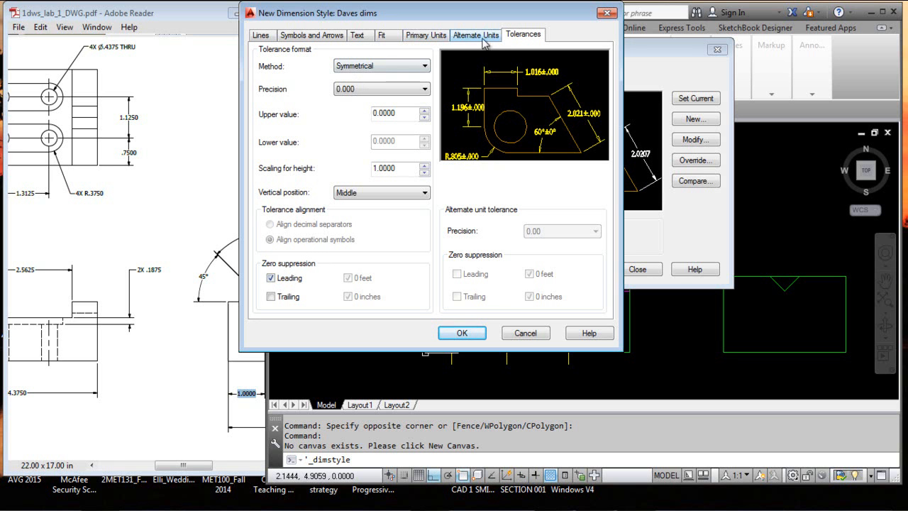
pyautogui.click(377, 70)
pyautogui.click(369, 77)
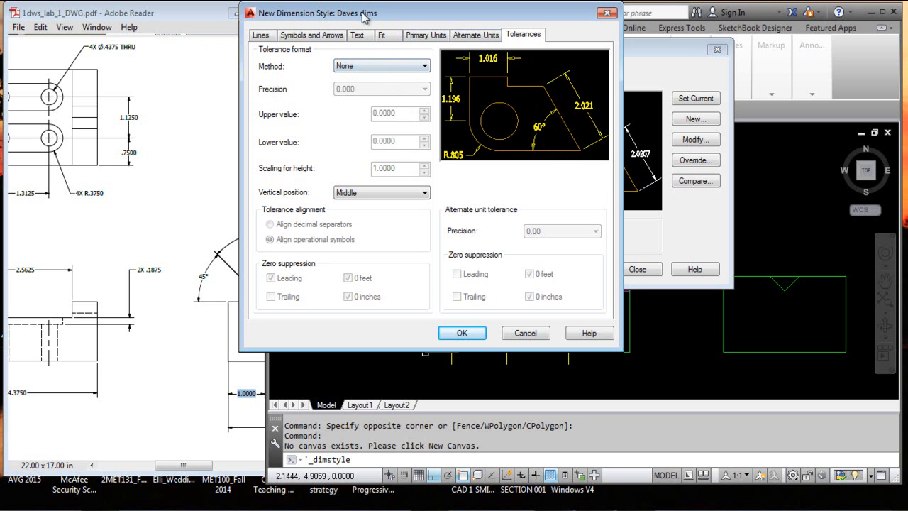
# Accept the custom dimension style's settings and make it the current dimension style
pyautogui.click(462, 333)
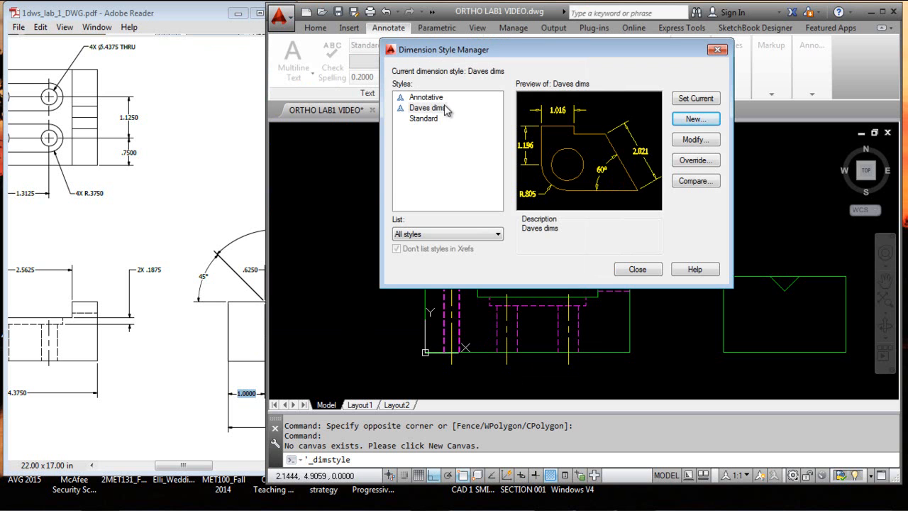
pyautogui.click(444, 108)
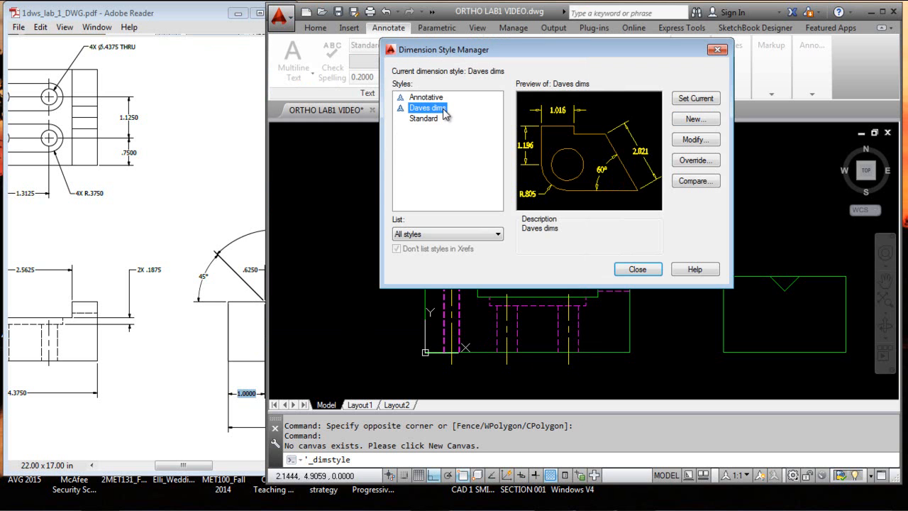
pyautogui.click(690, 104)
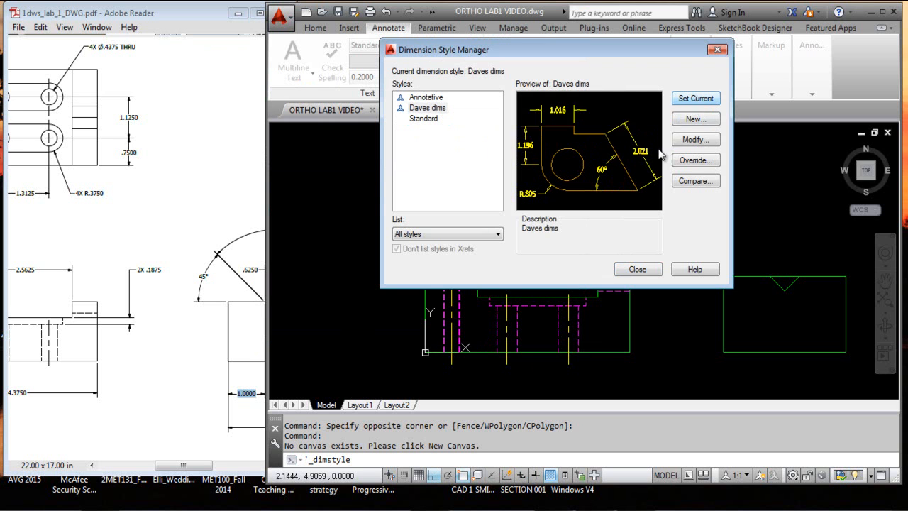
pyautogui.click(638, 269)
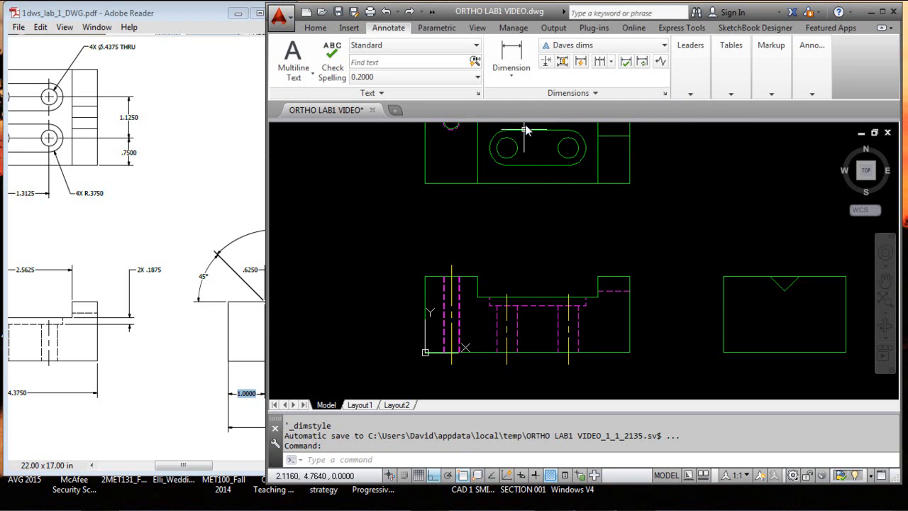
# Try a linear dimension on the front view's left vertical edge at annotation scale 1:1, and erase it
pyautogui.click(511, 55)
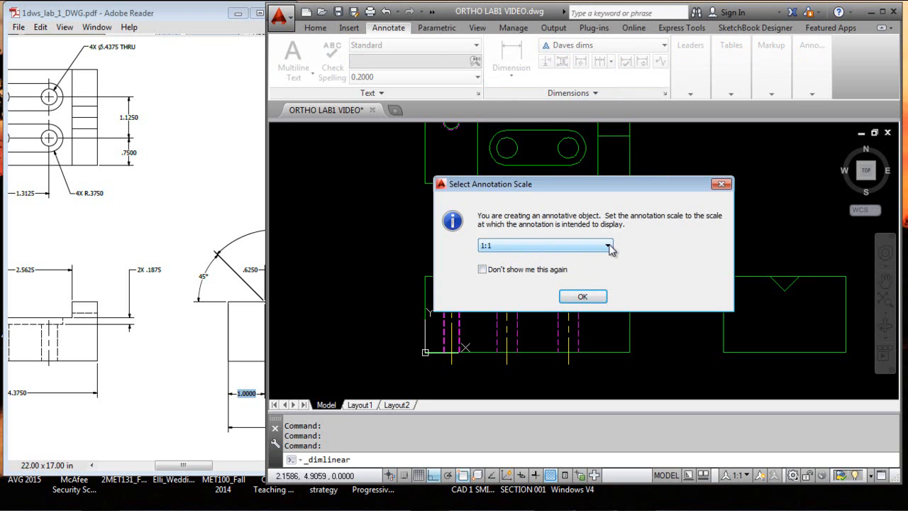
pyautogui.click(599, 296)
pyautogui.click(425, 353)
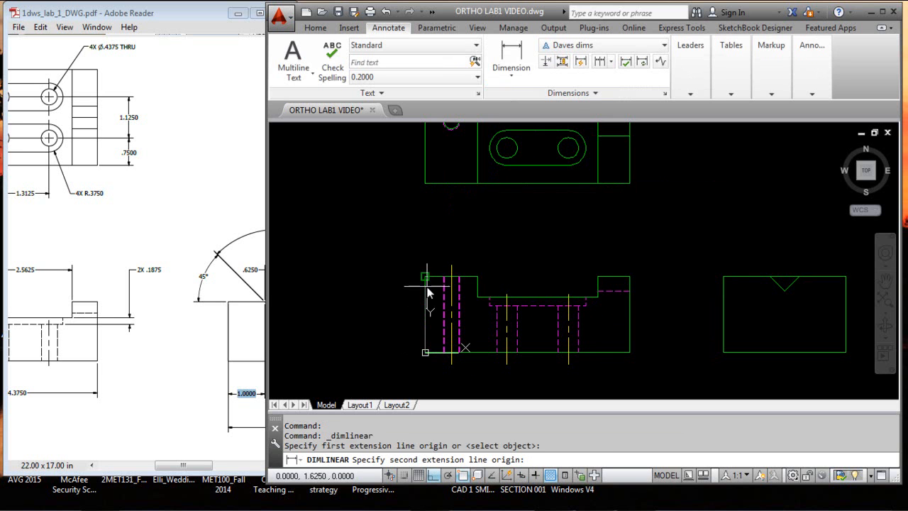
pyautogui.click(425, 276)
pyautogui.click(367, 317)
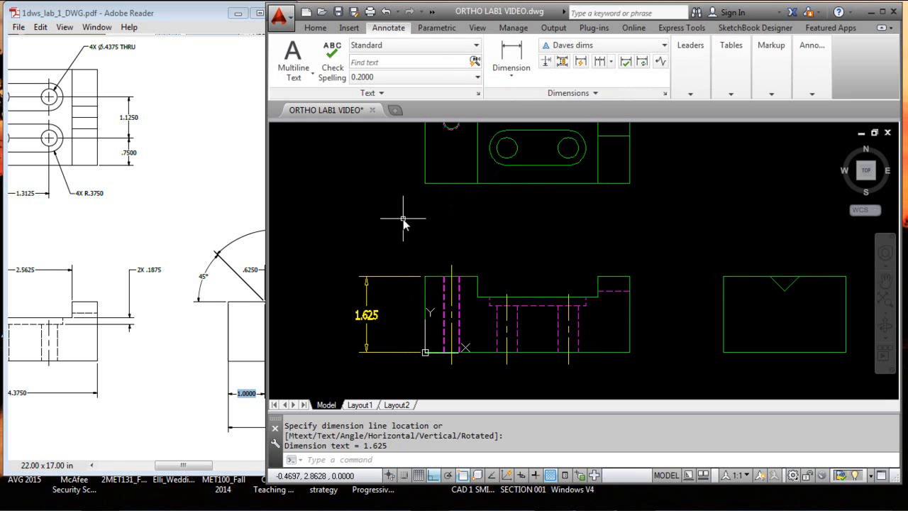
pyautogui.press('Escape')
pyautogui.press('Escape')
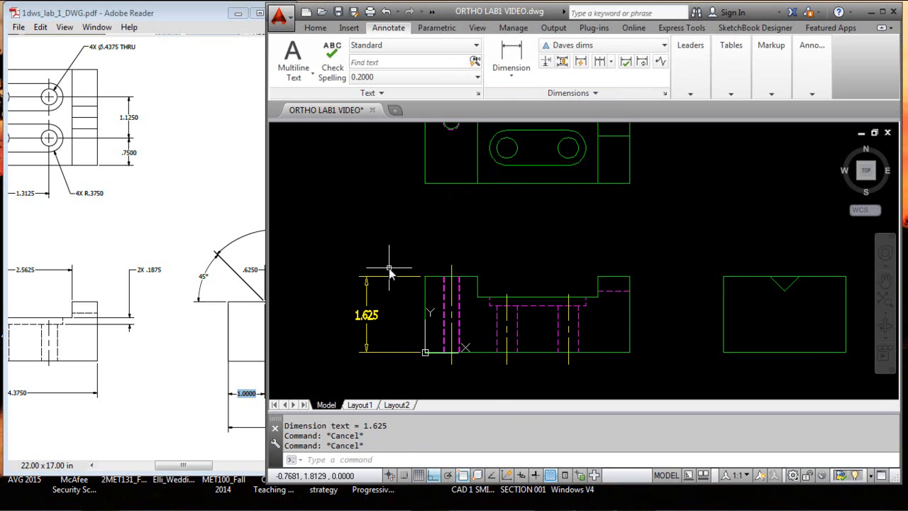
pyautogui.click(383, 276)
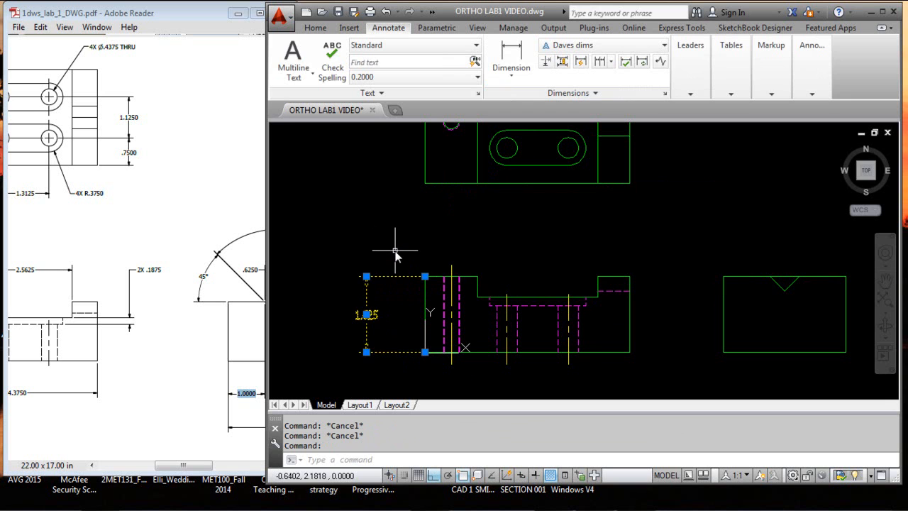
pyautogui.press('Delete')
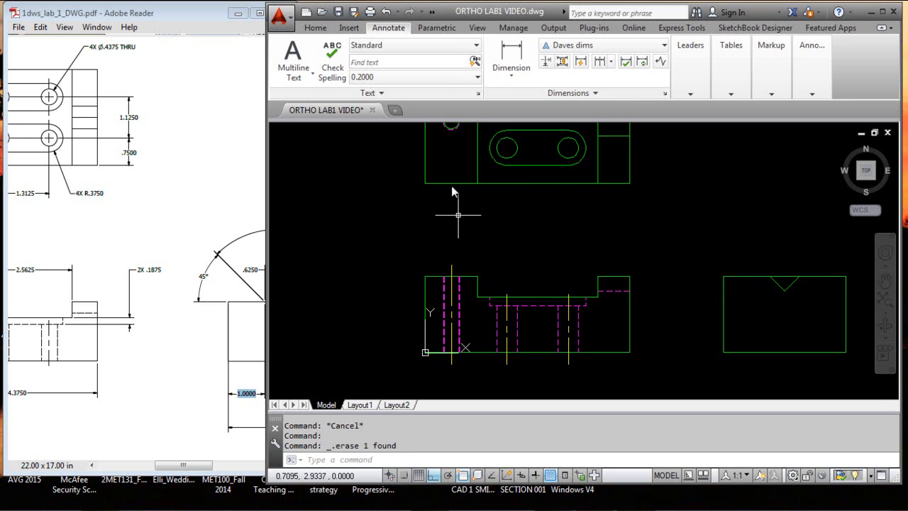
# Dimension the height of the front view's left edge again with the custom style, placing it outside the view
pyautogui.click(502, 60)
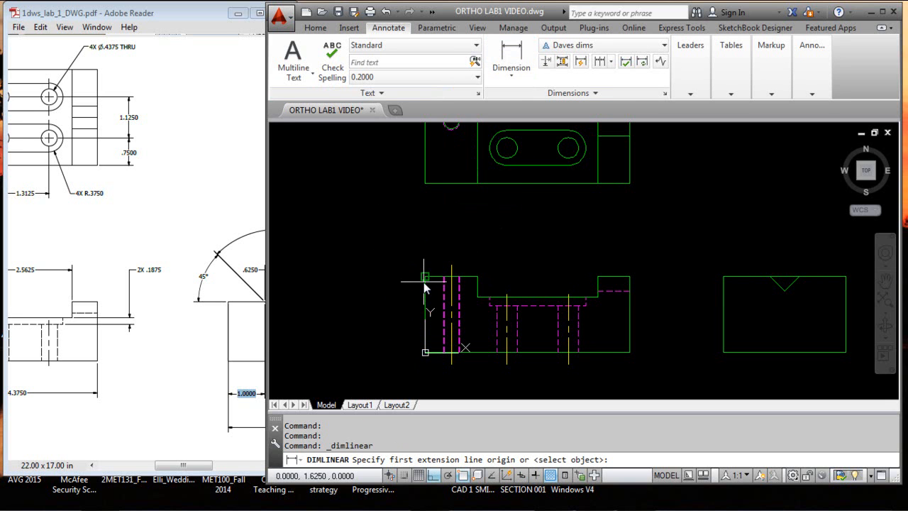
pyautogui.click(424, 351)
pyautogui.click(424, 276)
pyautogui.click(361, 314)
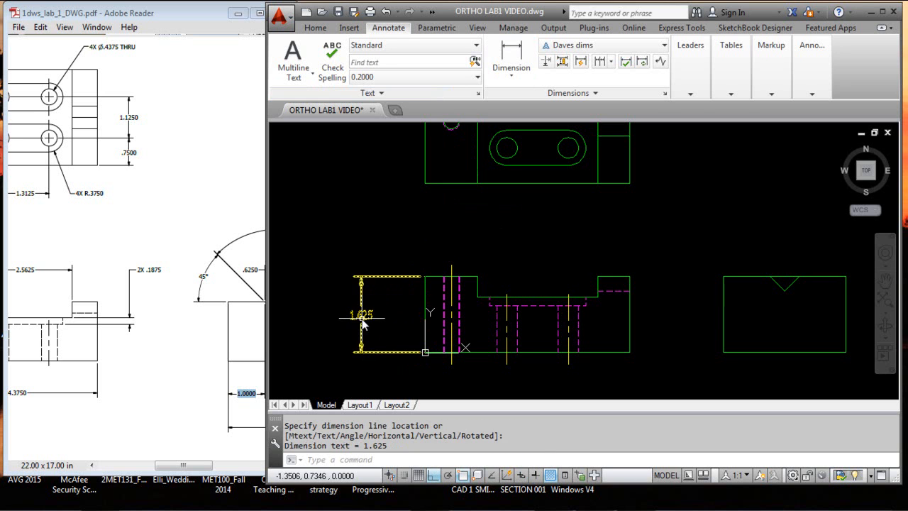
pyautogui.press('Escape')
pyautogui.press('Escape')
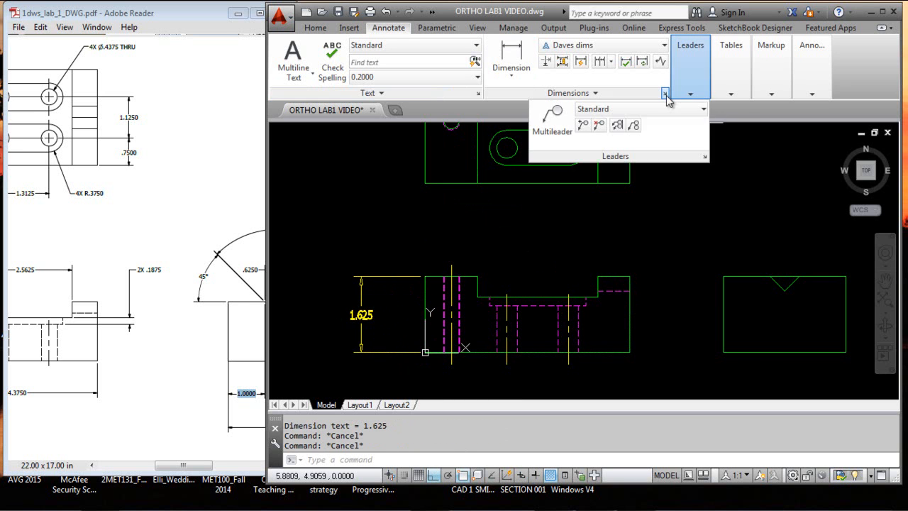
# Make Standard the current dimension style
pyautogui.click(663, 92)
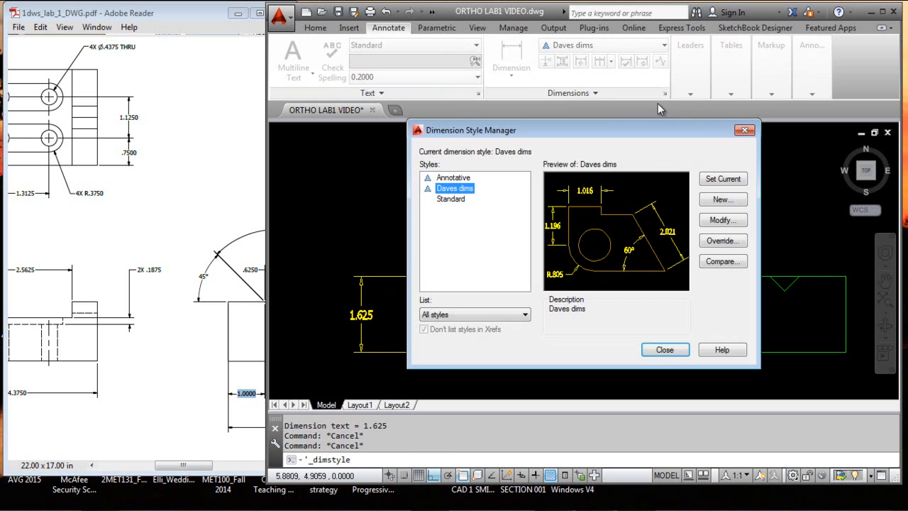
pyautogui.click(457, 200)
pyautogui.click(722, 179)
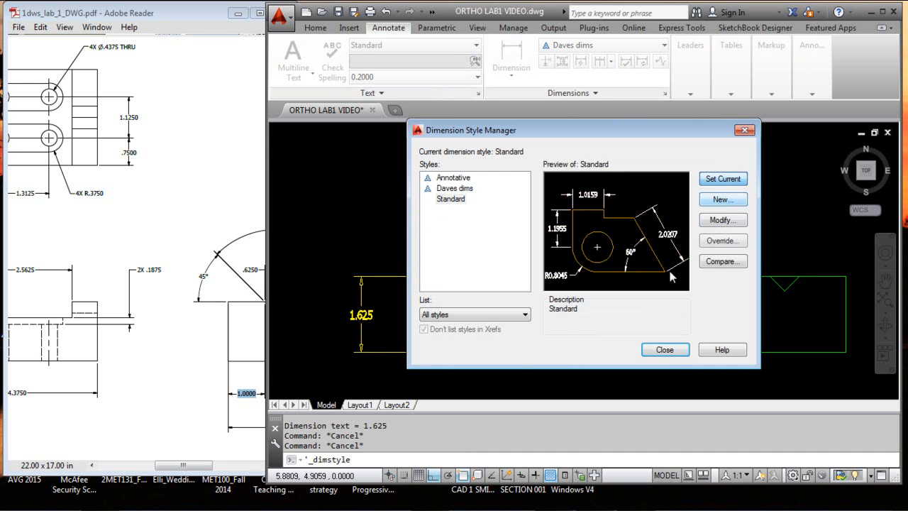
pyautogui.click(663, 349)
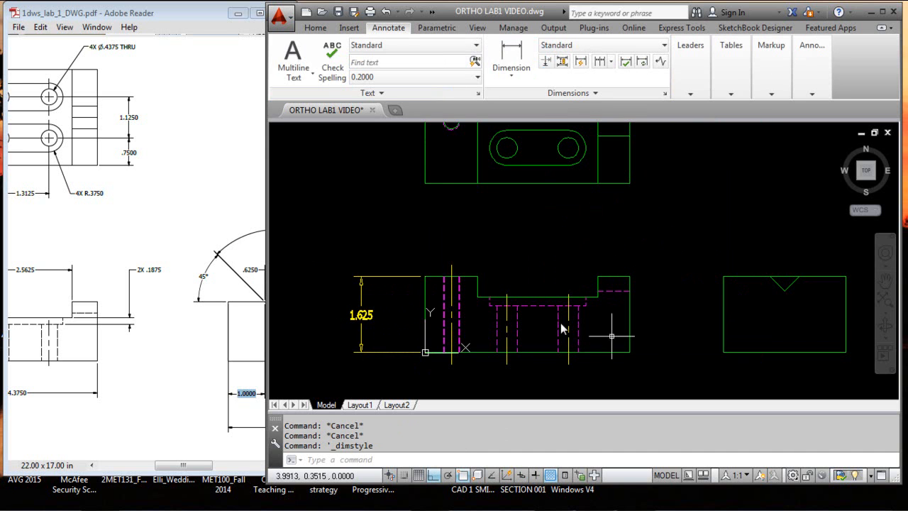
# Dimension the same front view edge in the Standard style, placing it outside the first dimension for comparison
pyautogui.click(521, 66)
pyautogui.click(425, 276)
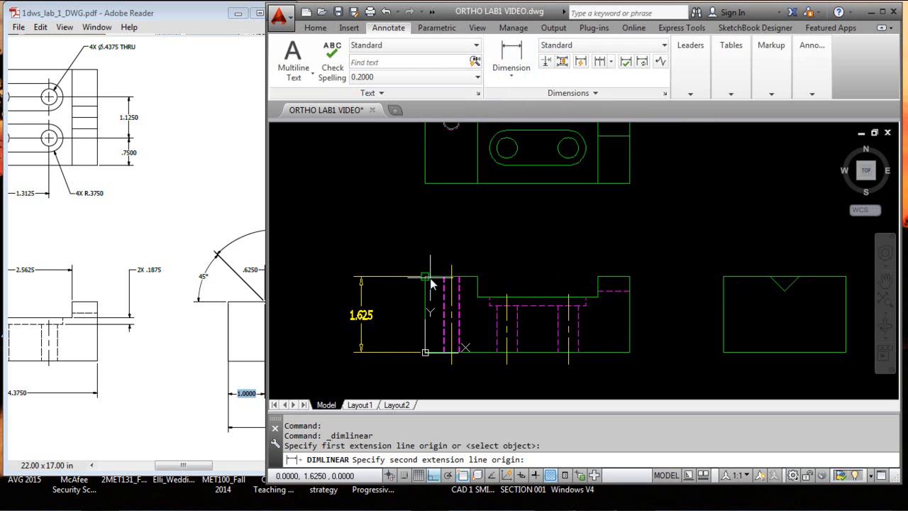
pyautogui.click(425, 352)
pyautogui.click(317, 313)
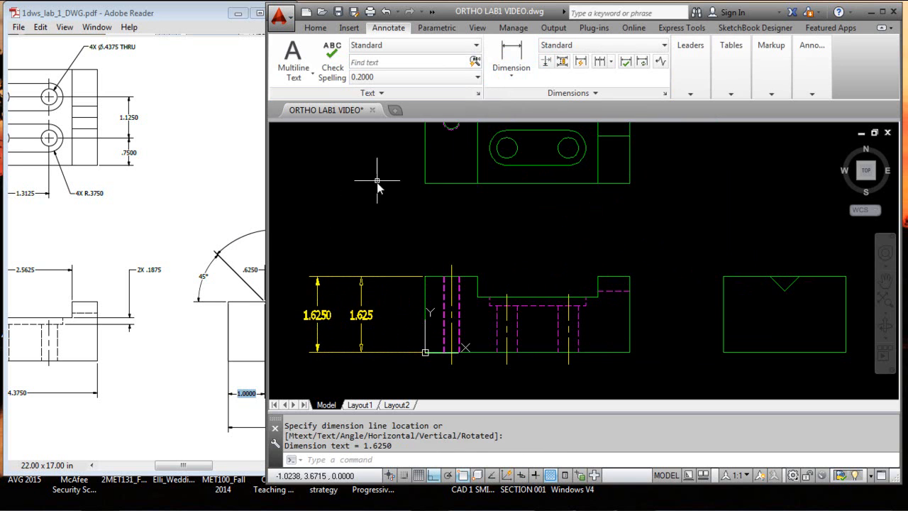
pyautogui.press('Escape')
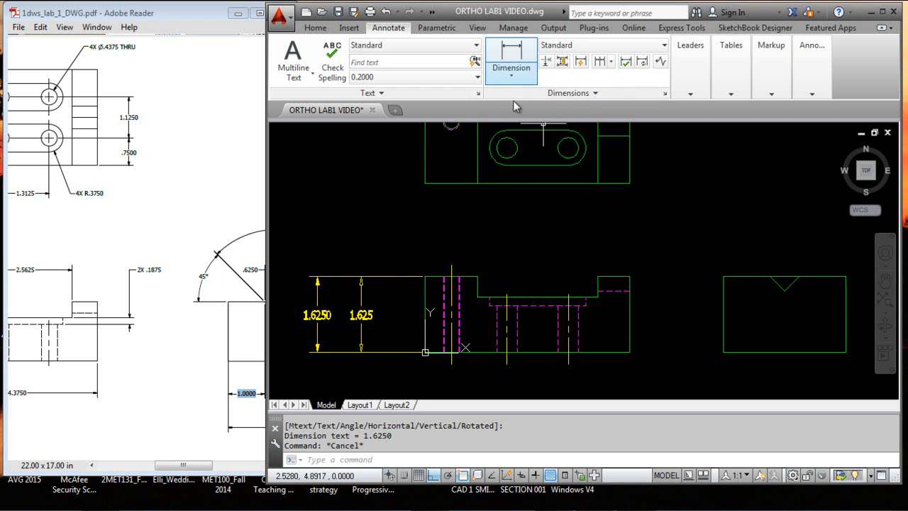
# Erase both height dimensions beside the front view
pyautogui.click(388, 248)
pyautogui.click(297, 359)
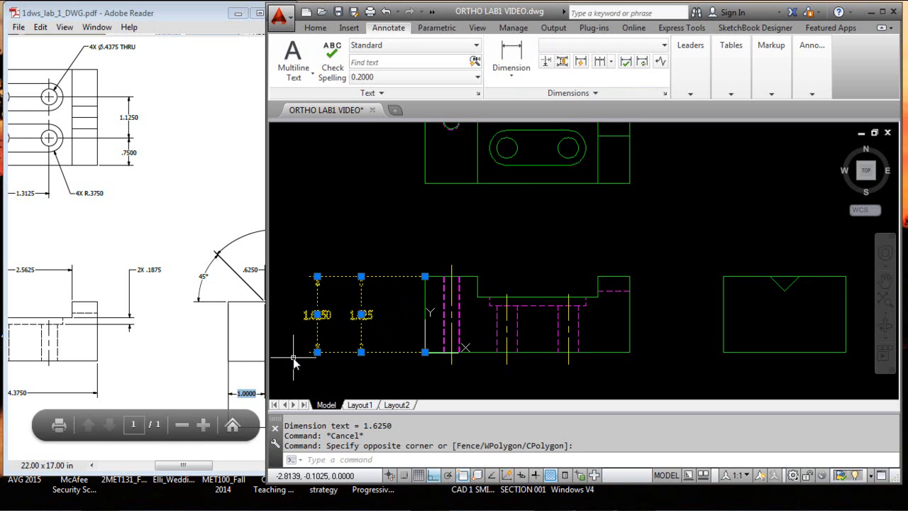
pyautogui.press('Delete')
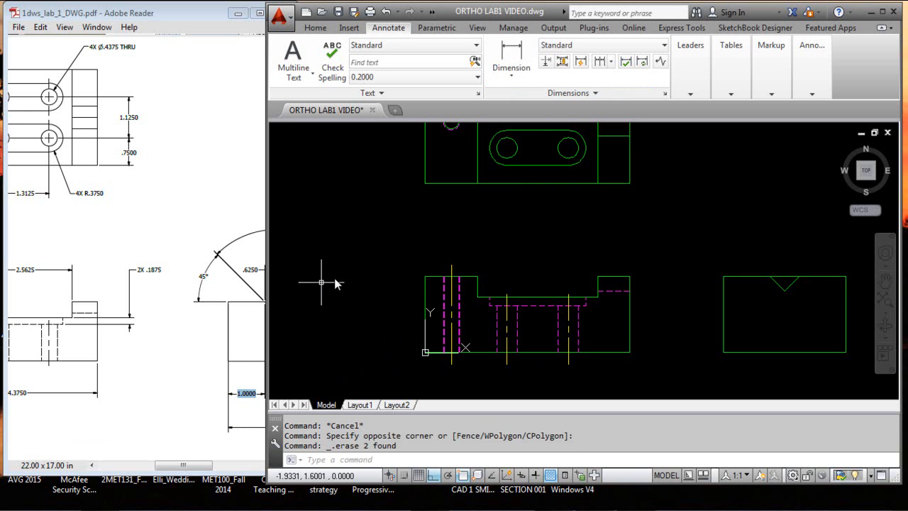